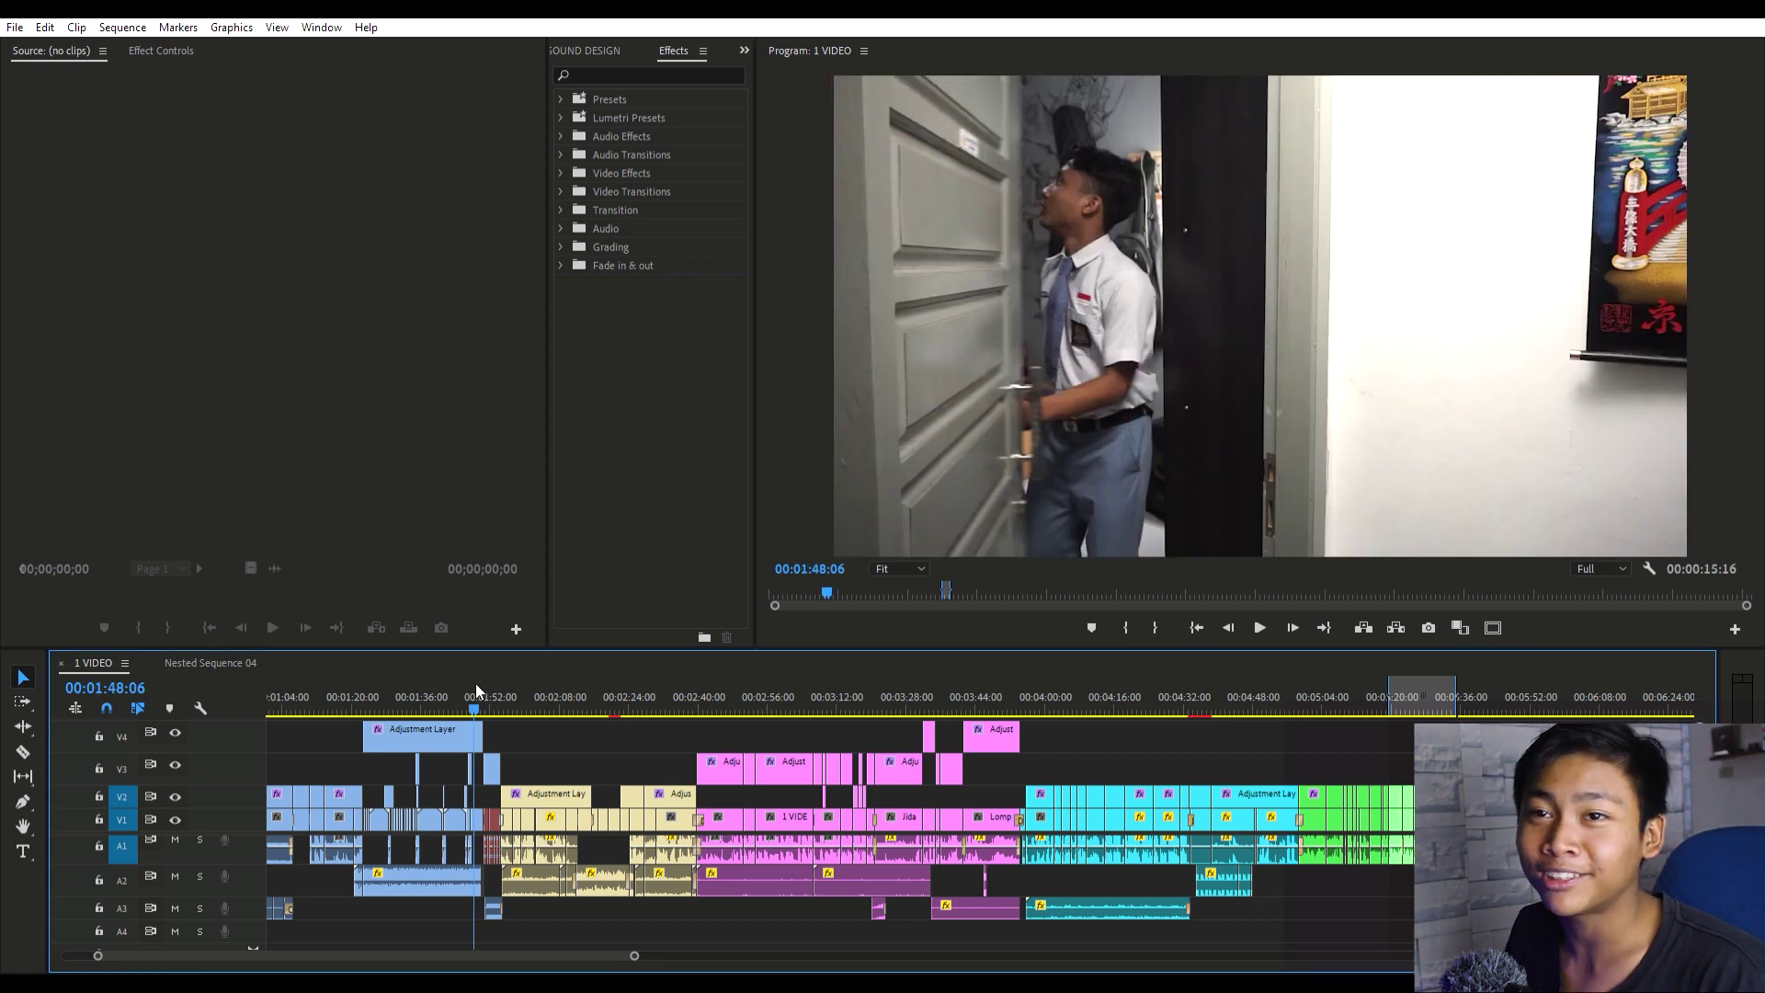
# Play the opening titles of the 1 VIDEO sequence from the start of the timeline
pyautogui.press('-')
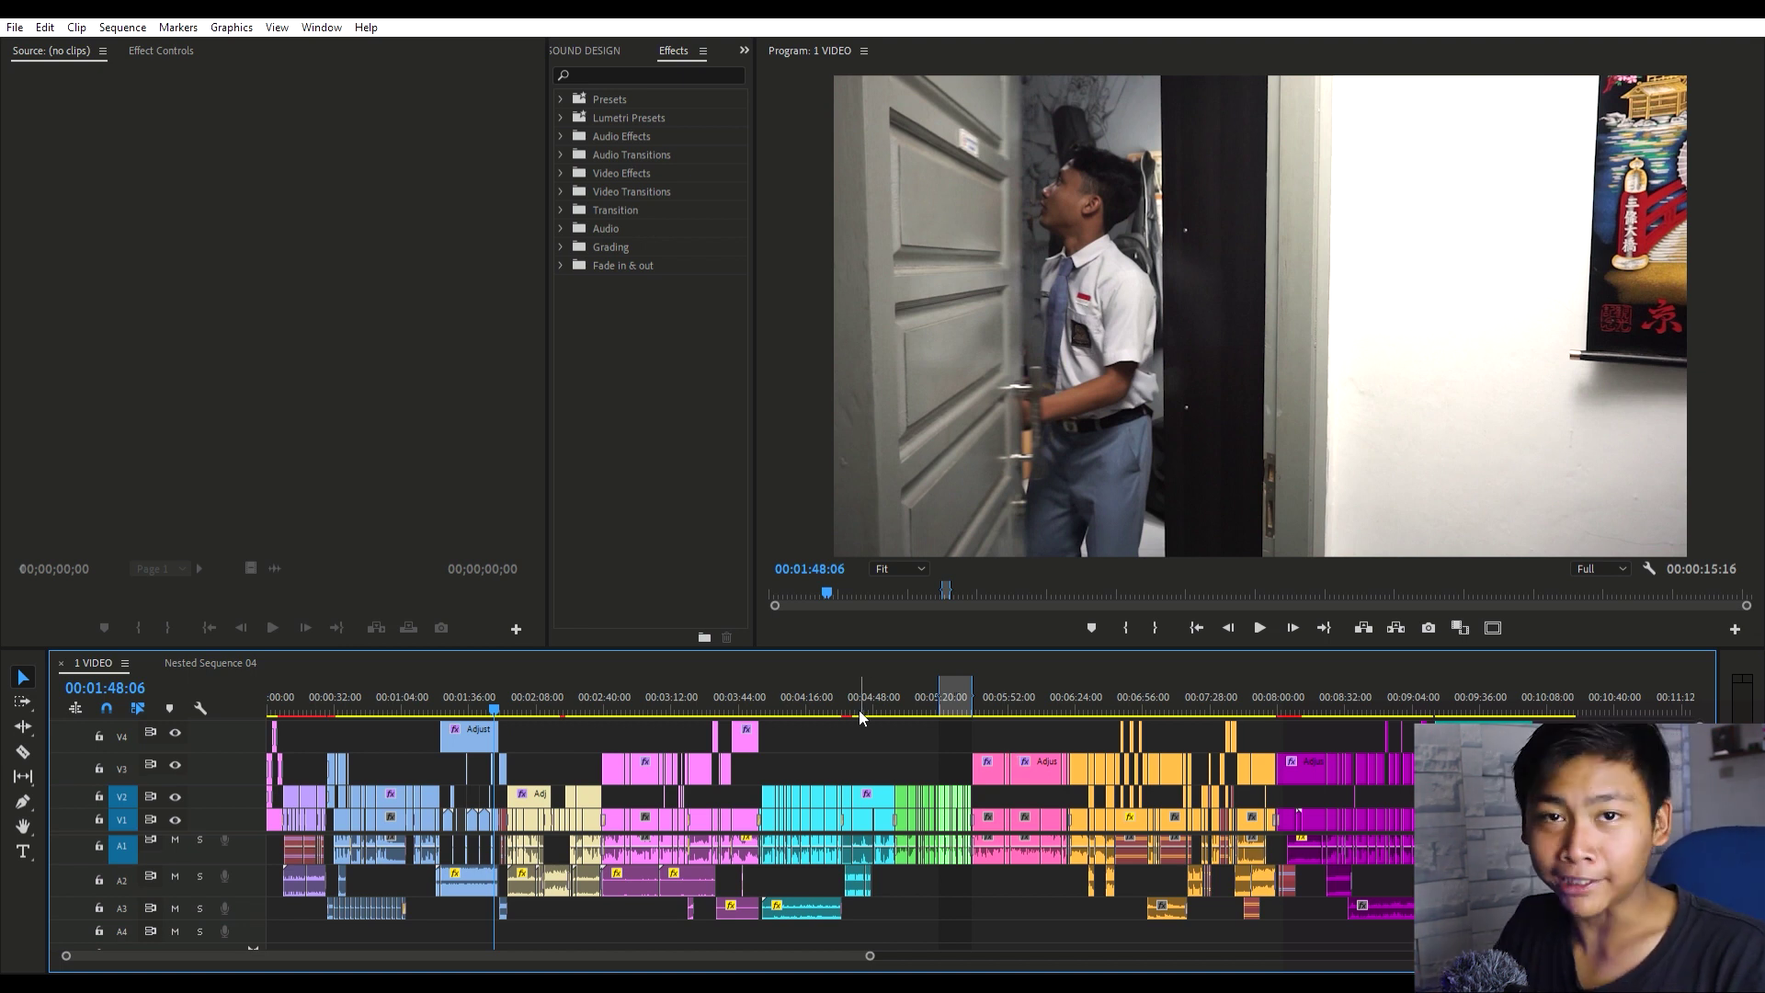
pyautogui.moveTo(800, 588); pyautogui.dragTo(374, 636)
pyautogui.press('=')
pyautogui.press('=')
pyautogui.press('=')
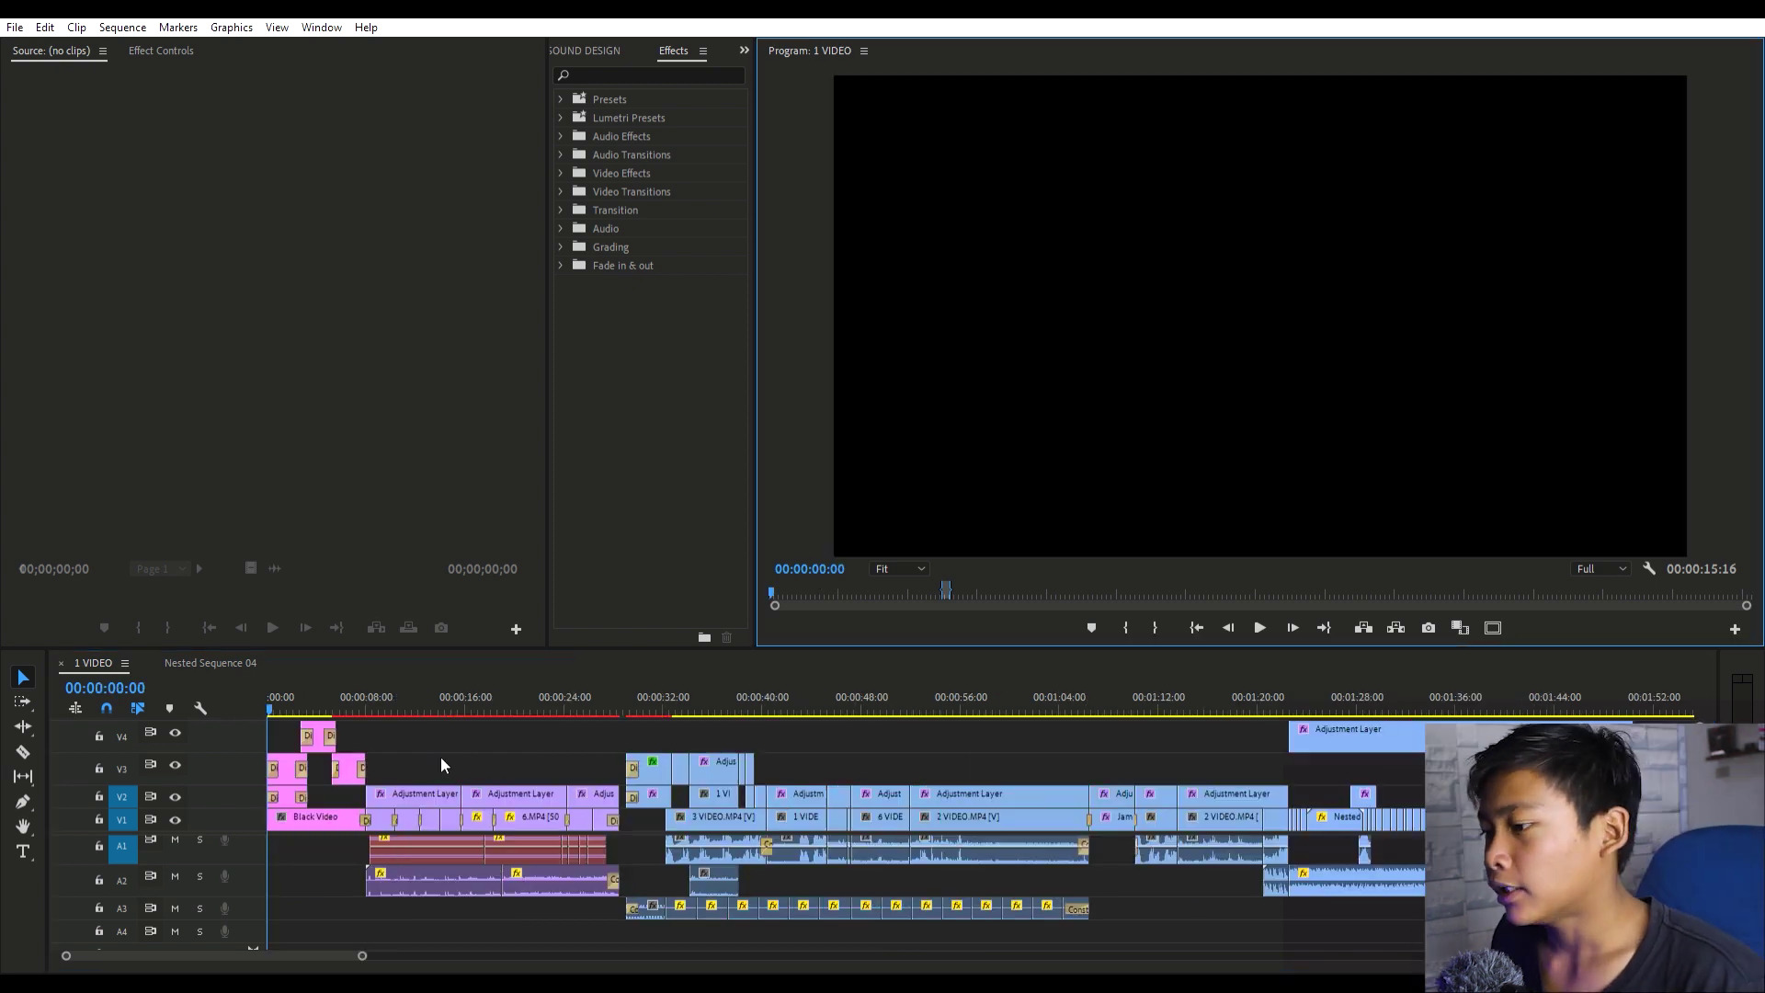
pyautogui.click(396, 729)
pyautogui.press('Escape')
pyautogui.press('space')
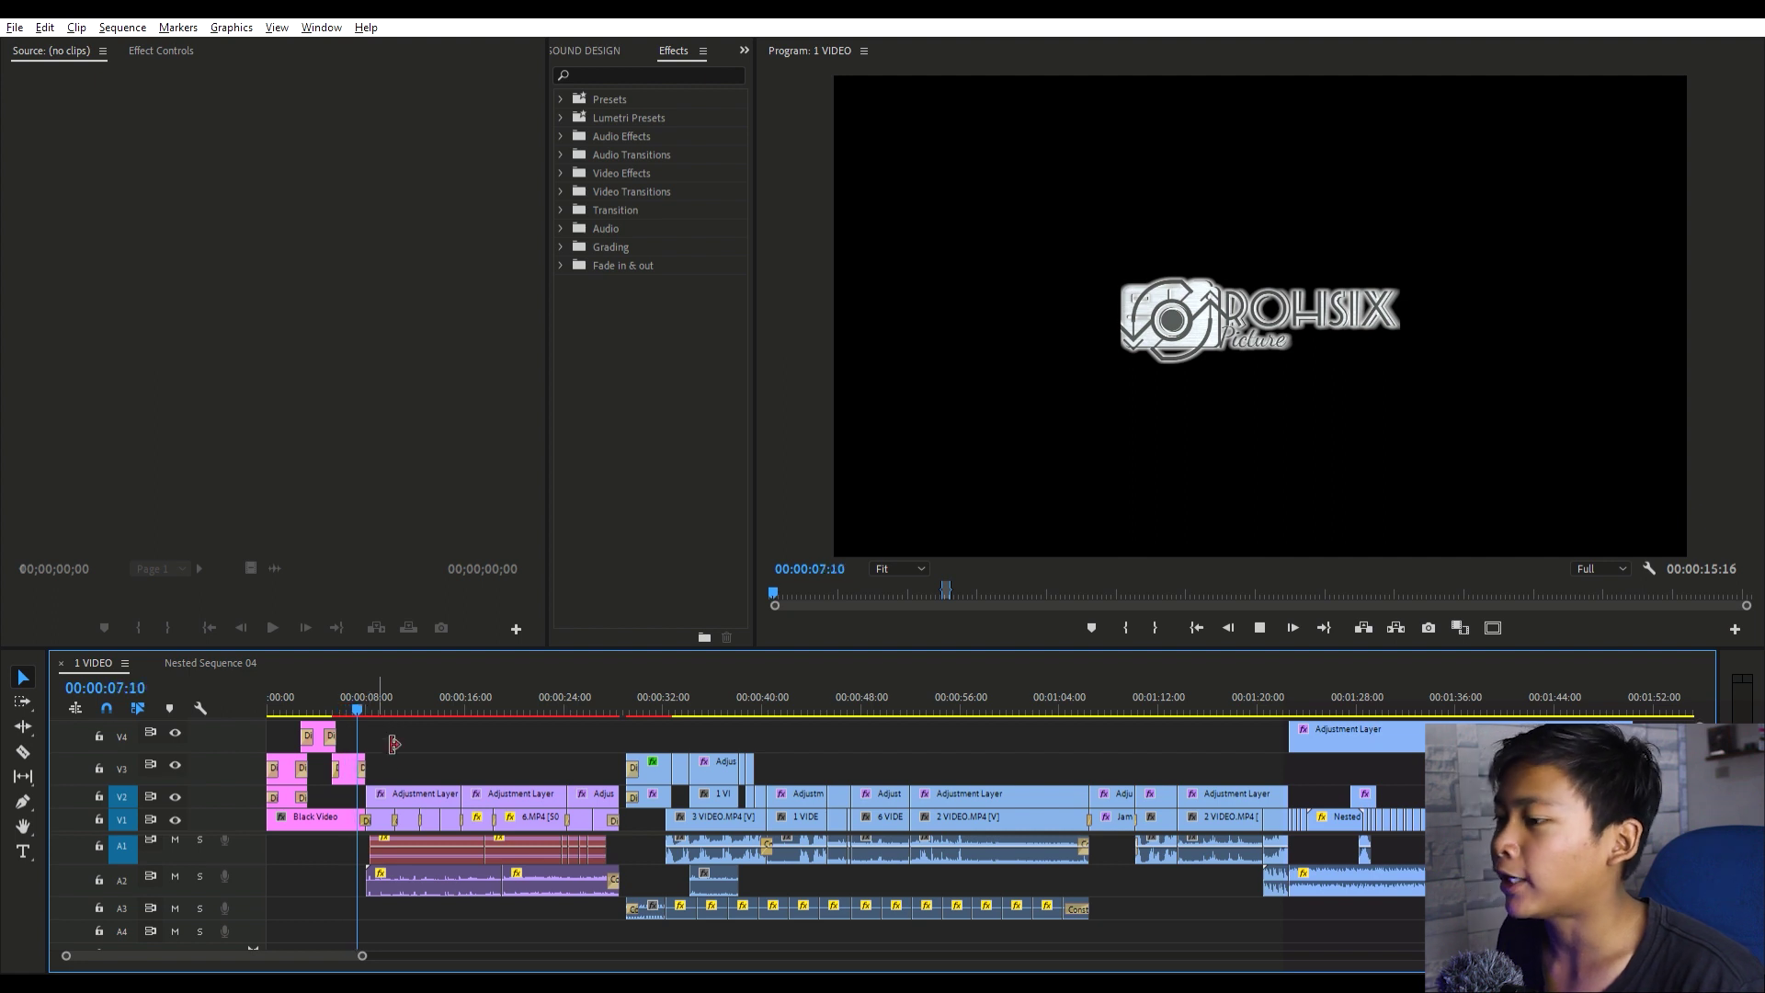
pyautogui.press('=')
pyautogui.press('=')
pyautogui.press('space')
# Examine the layers of the school title near 00:00:01:29, selecting the Black Video clip and the logo clip above it
pyautogui.click(328, 685)
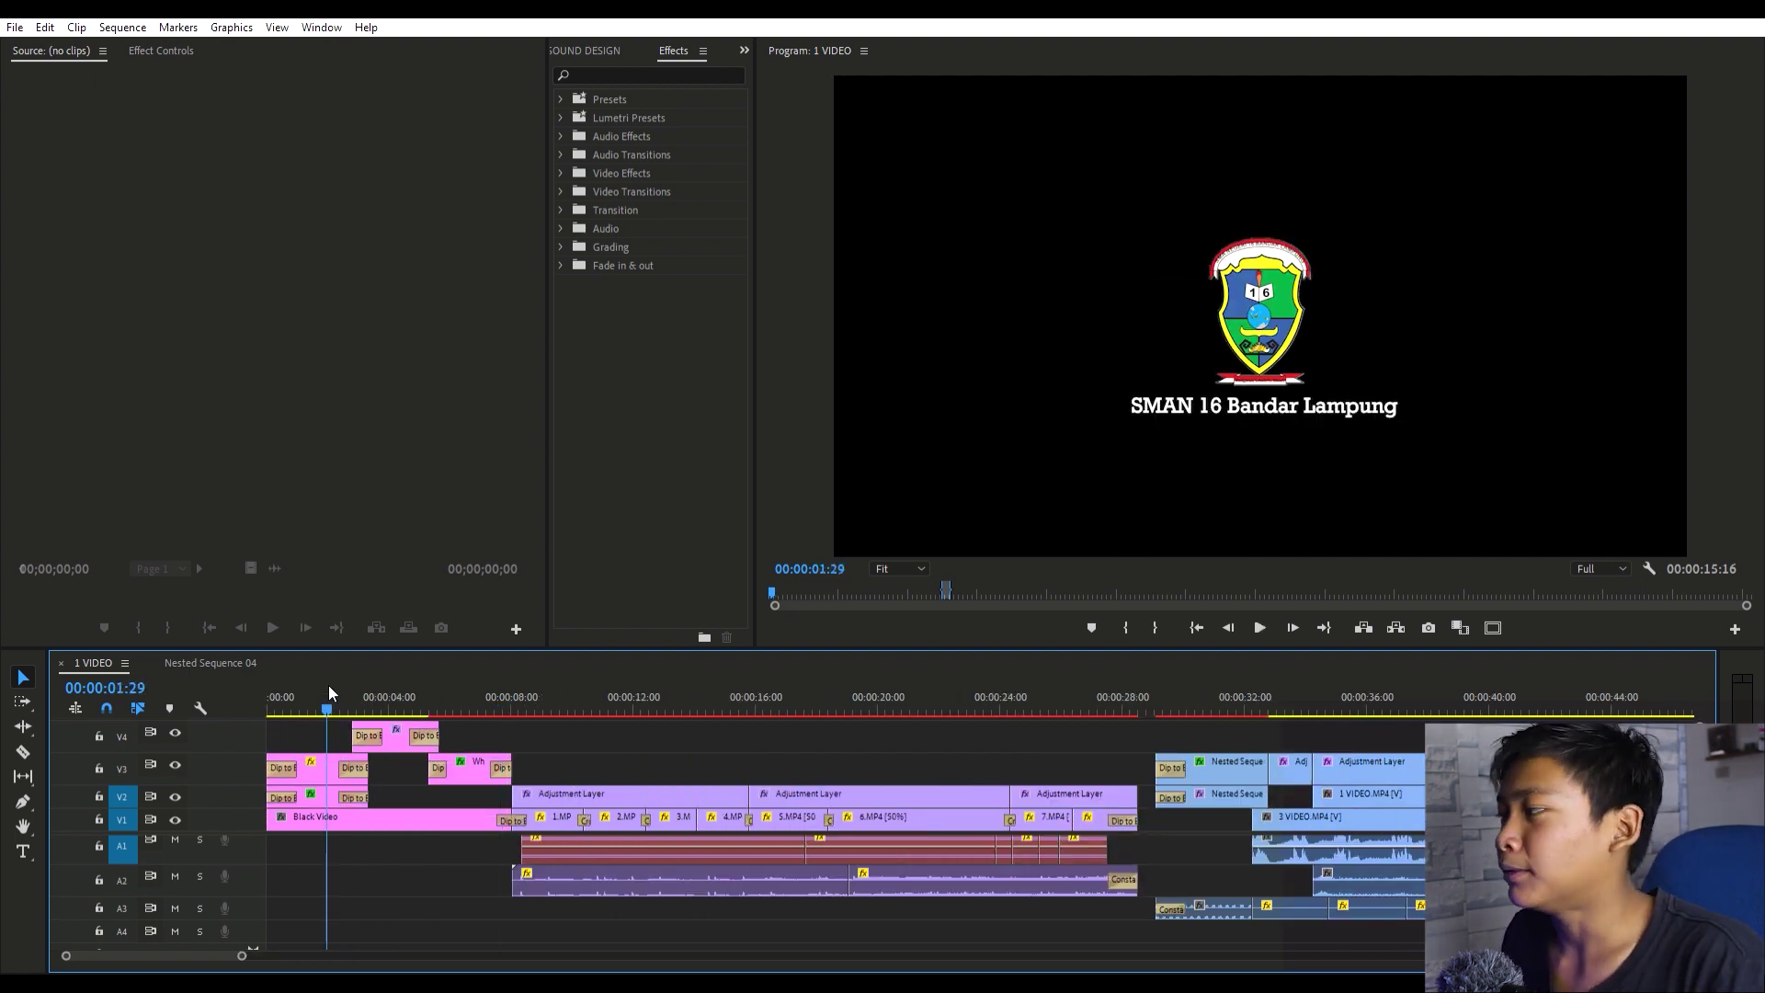
pyautogui.click(351, 811)
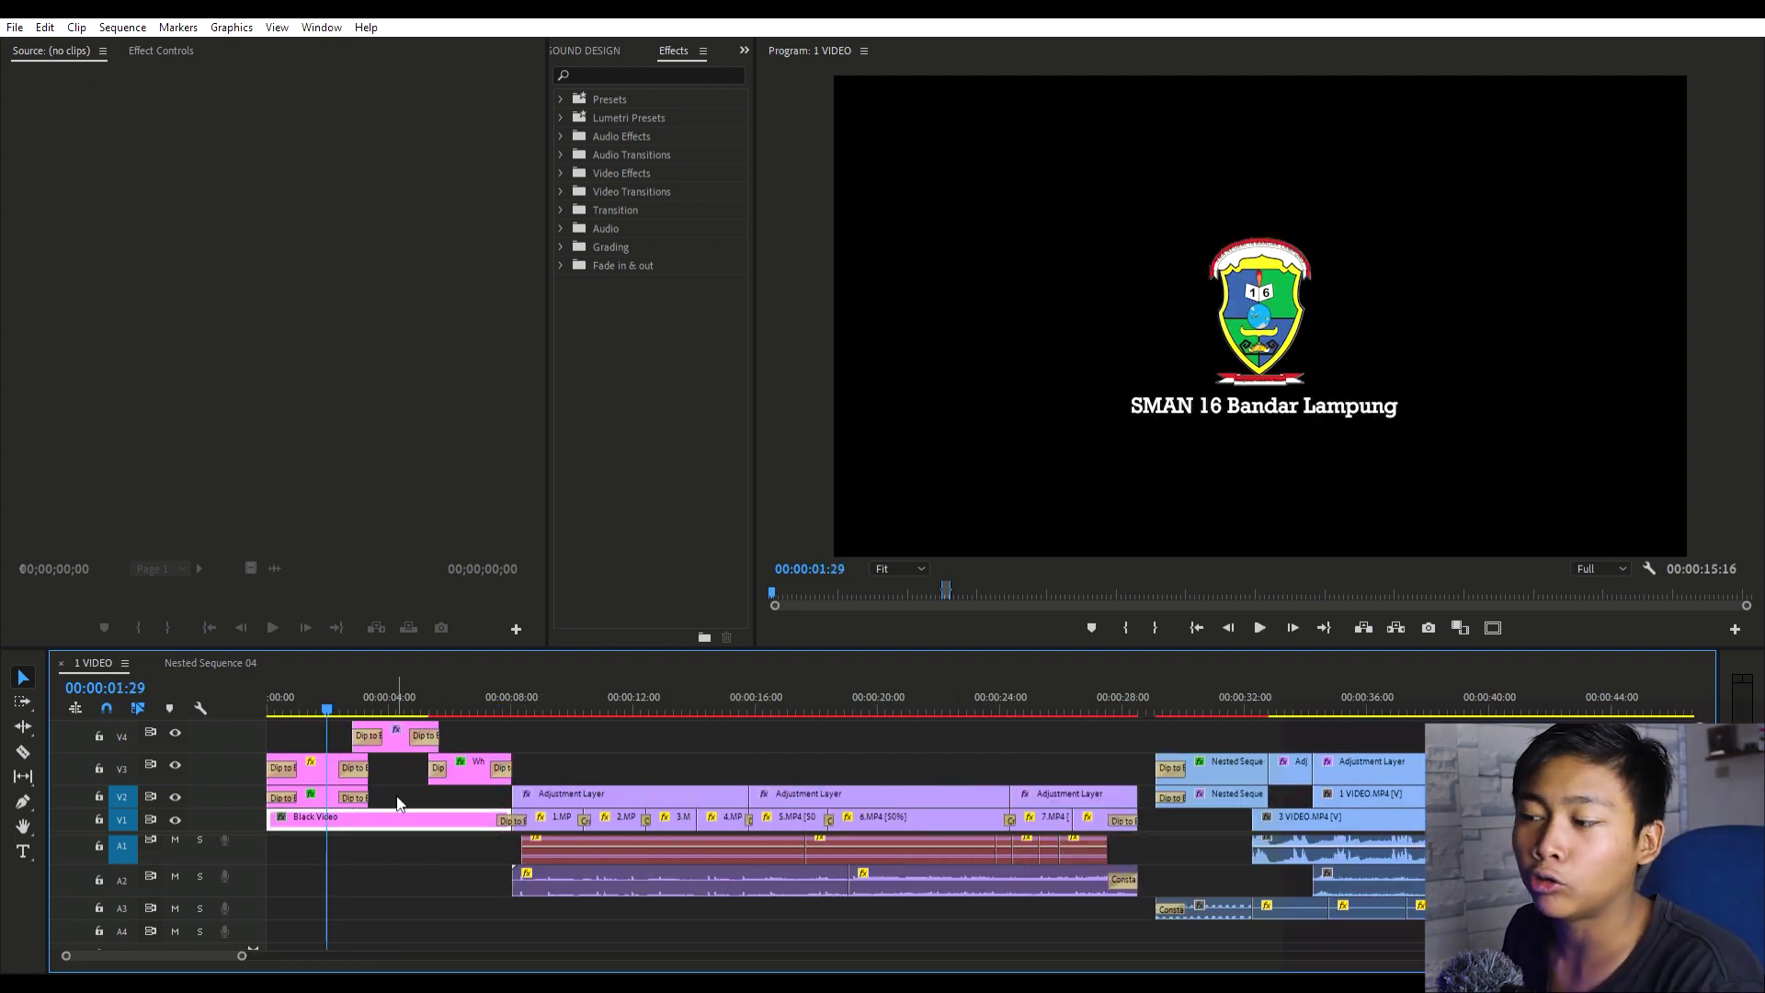
pyautogui.click(296, 764)
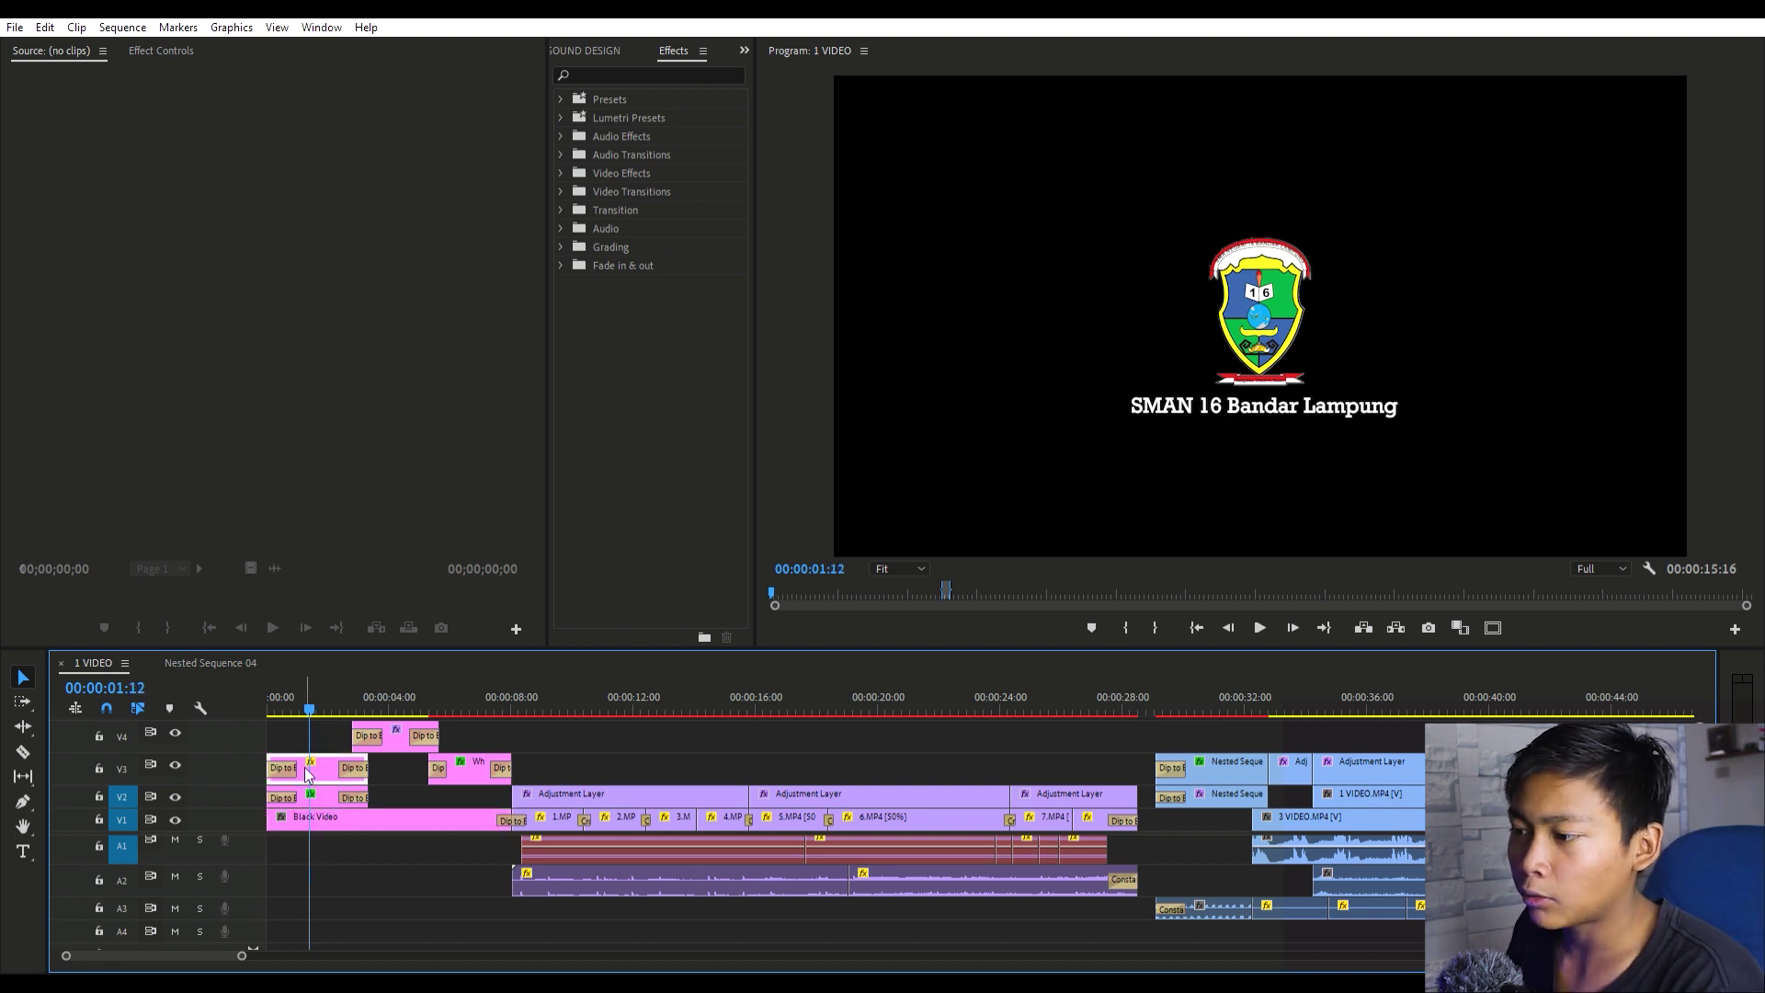
# Move the "SMAN 16 Bandar Lampung" title sideways, restore it under the school logo, and reselect the logo clip
pyautogui.click(1314, 397)
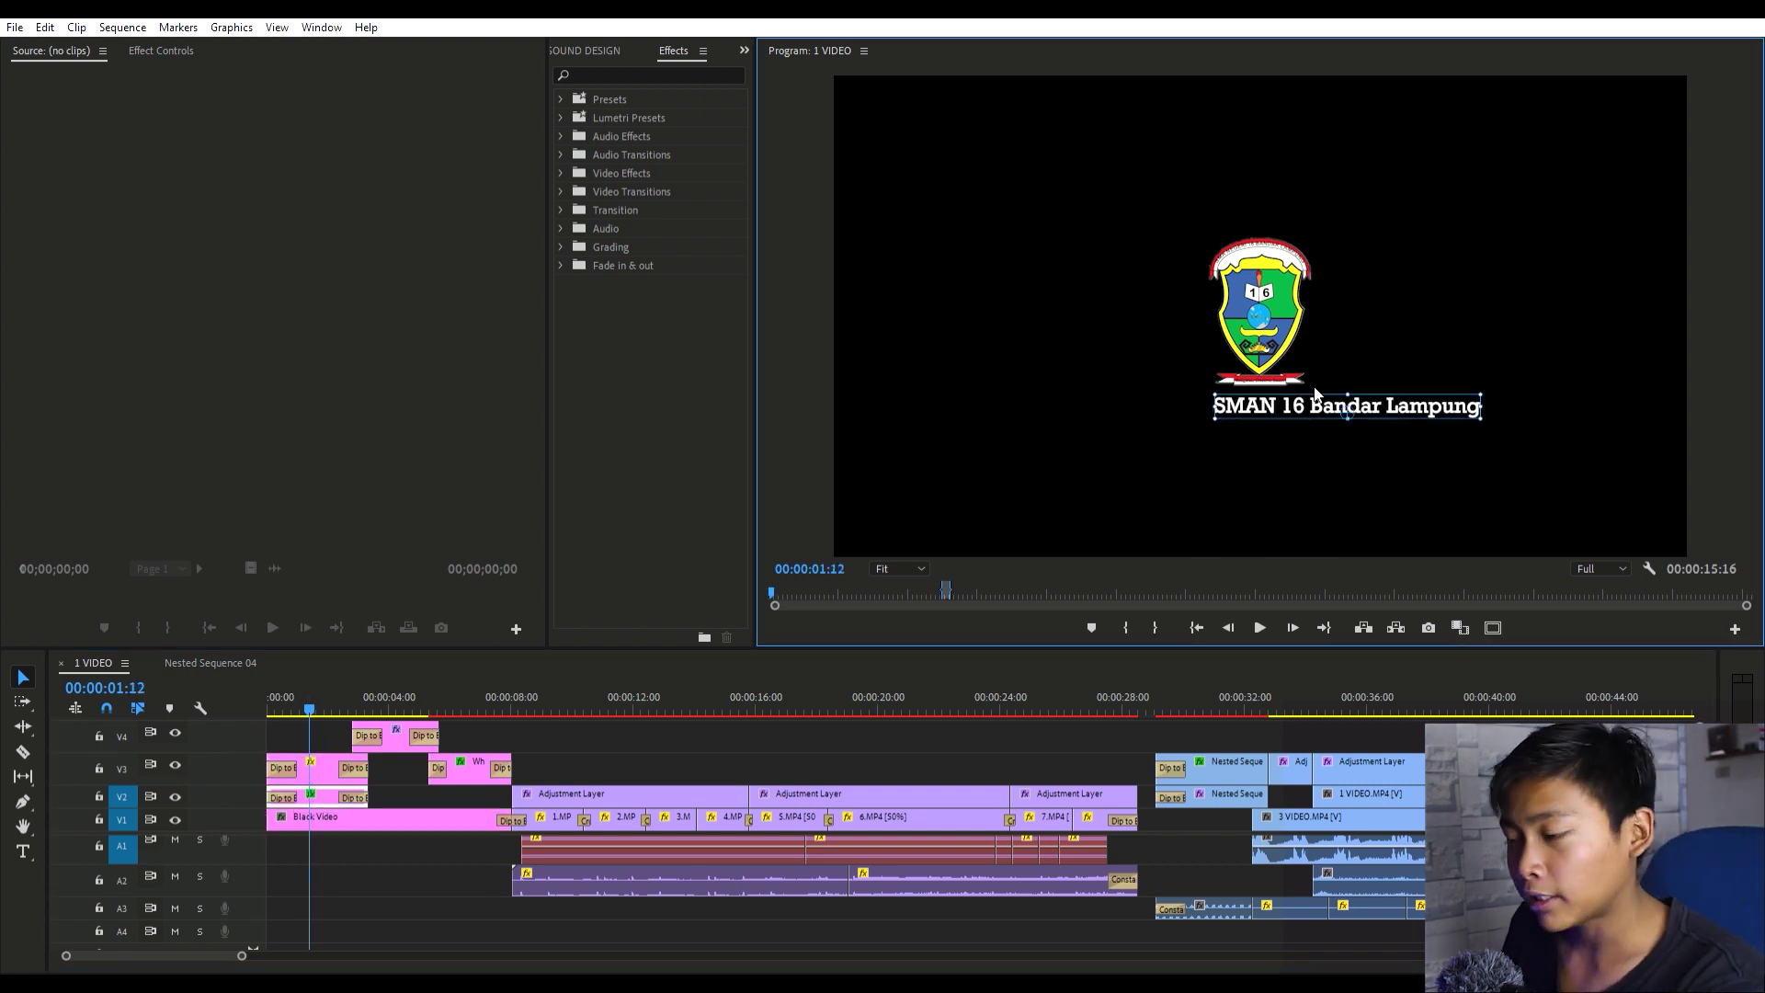
pyautogui.moveTo(1314, 394); pyautogui.dragTo(1232, 393)
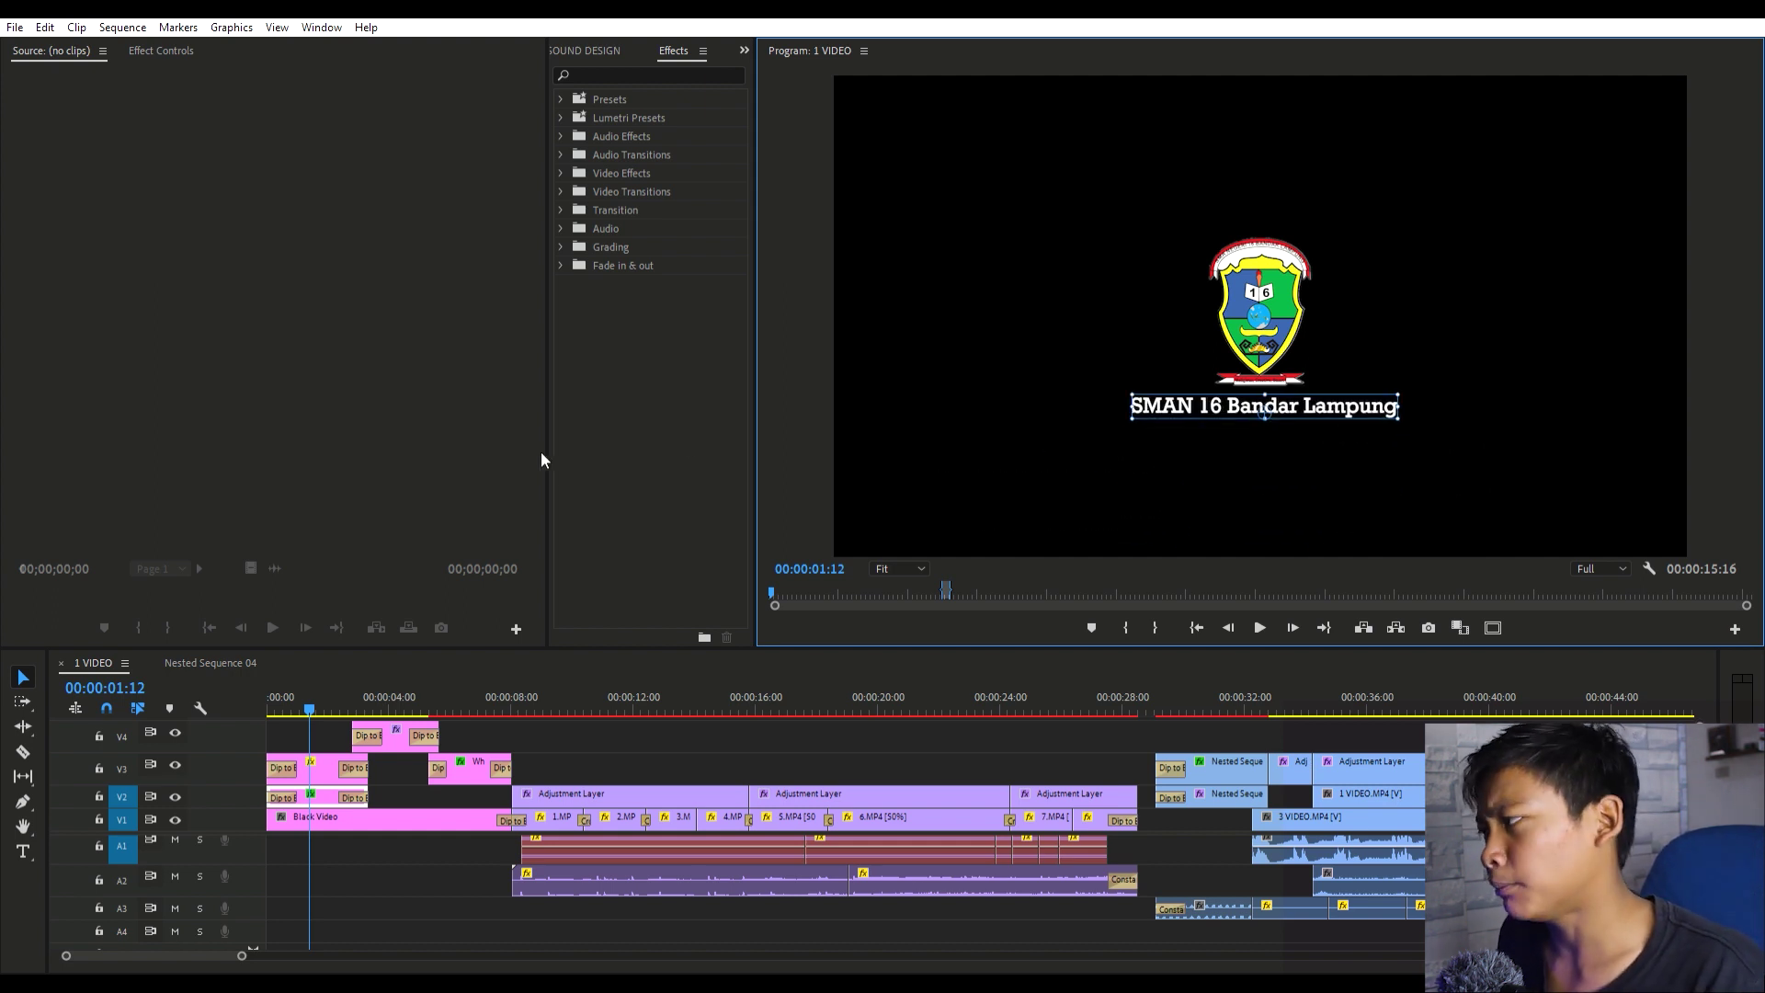
pyautogui.click(327, 765)
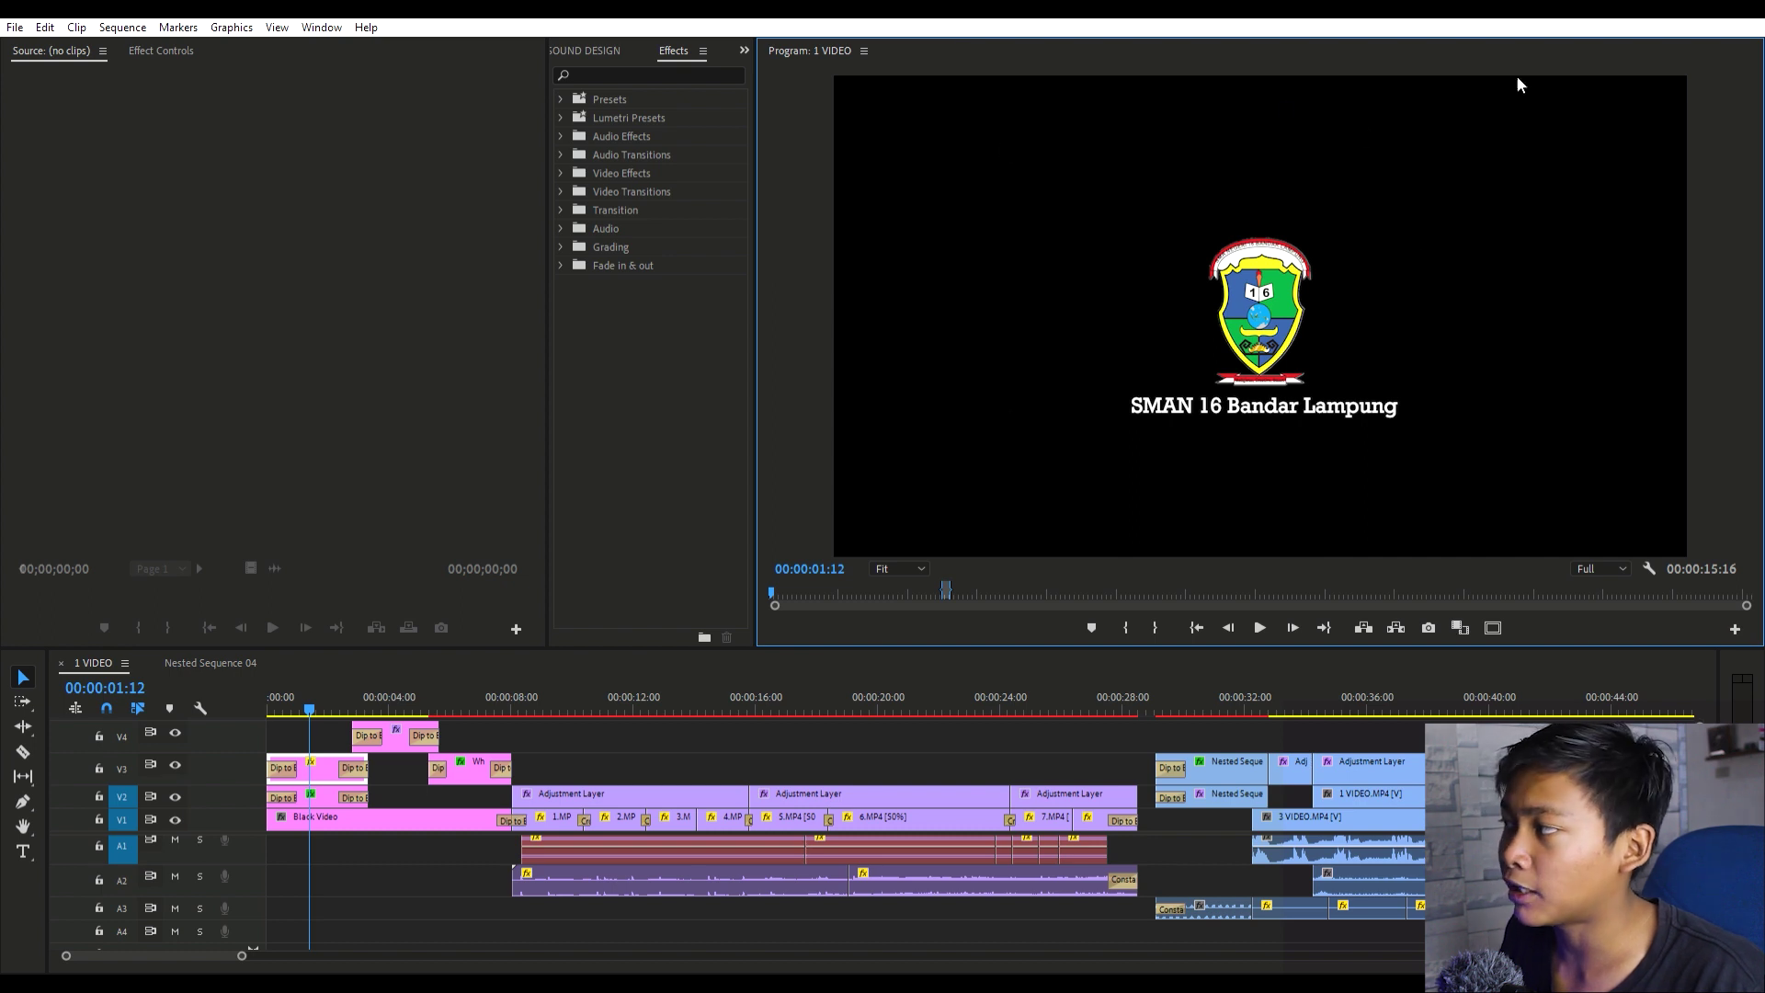
# Move to the school logo's fade-out at 00:00:02:21, search the effects for "dip to b", and clear the search
pyautogui.press('=')
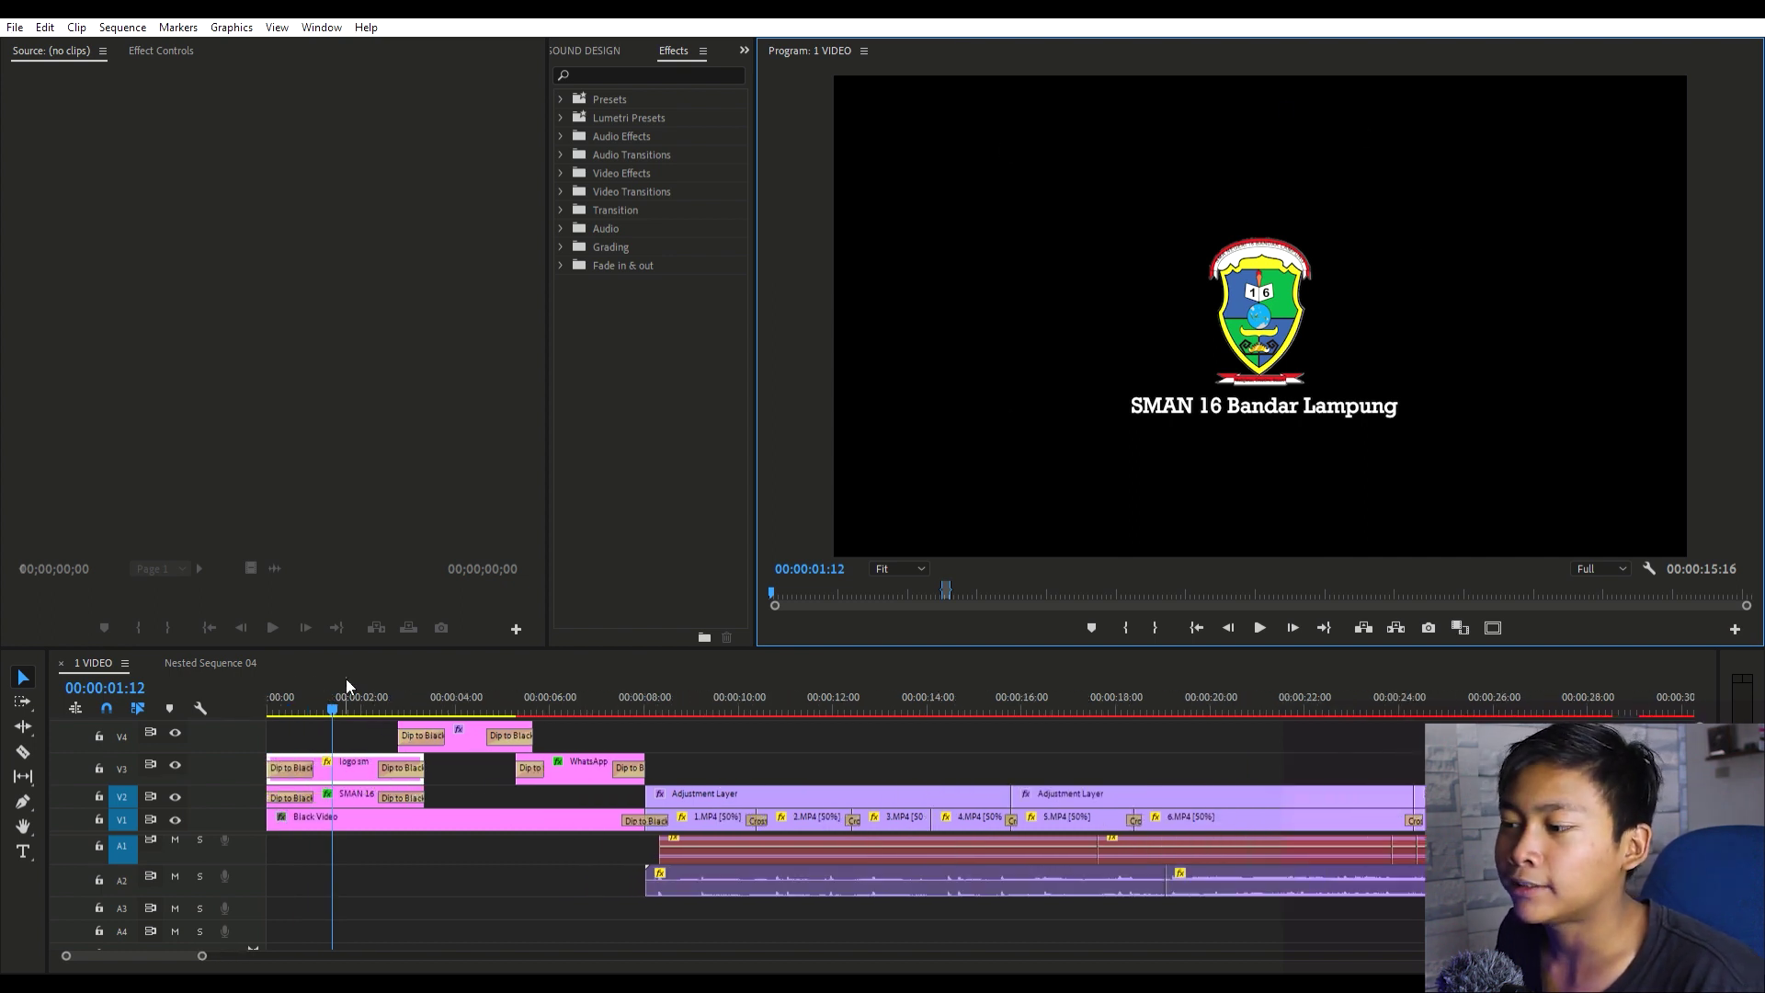
pyautogui.moveTo(345, 685); pyautogui.dragTo(393, 697)
pyautogui.click(625, 73)
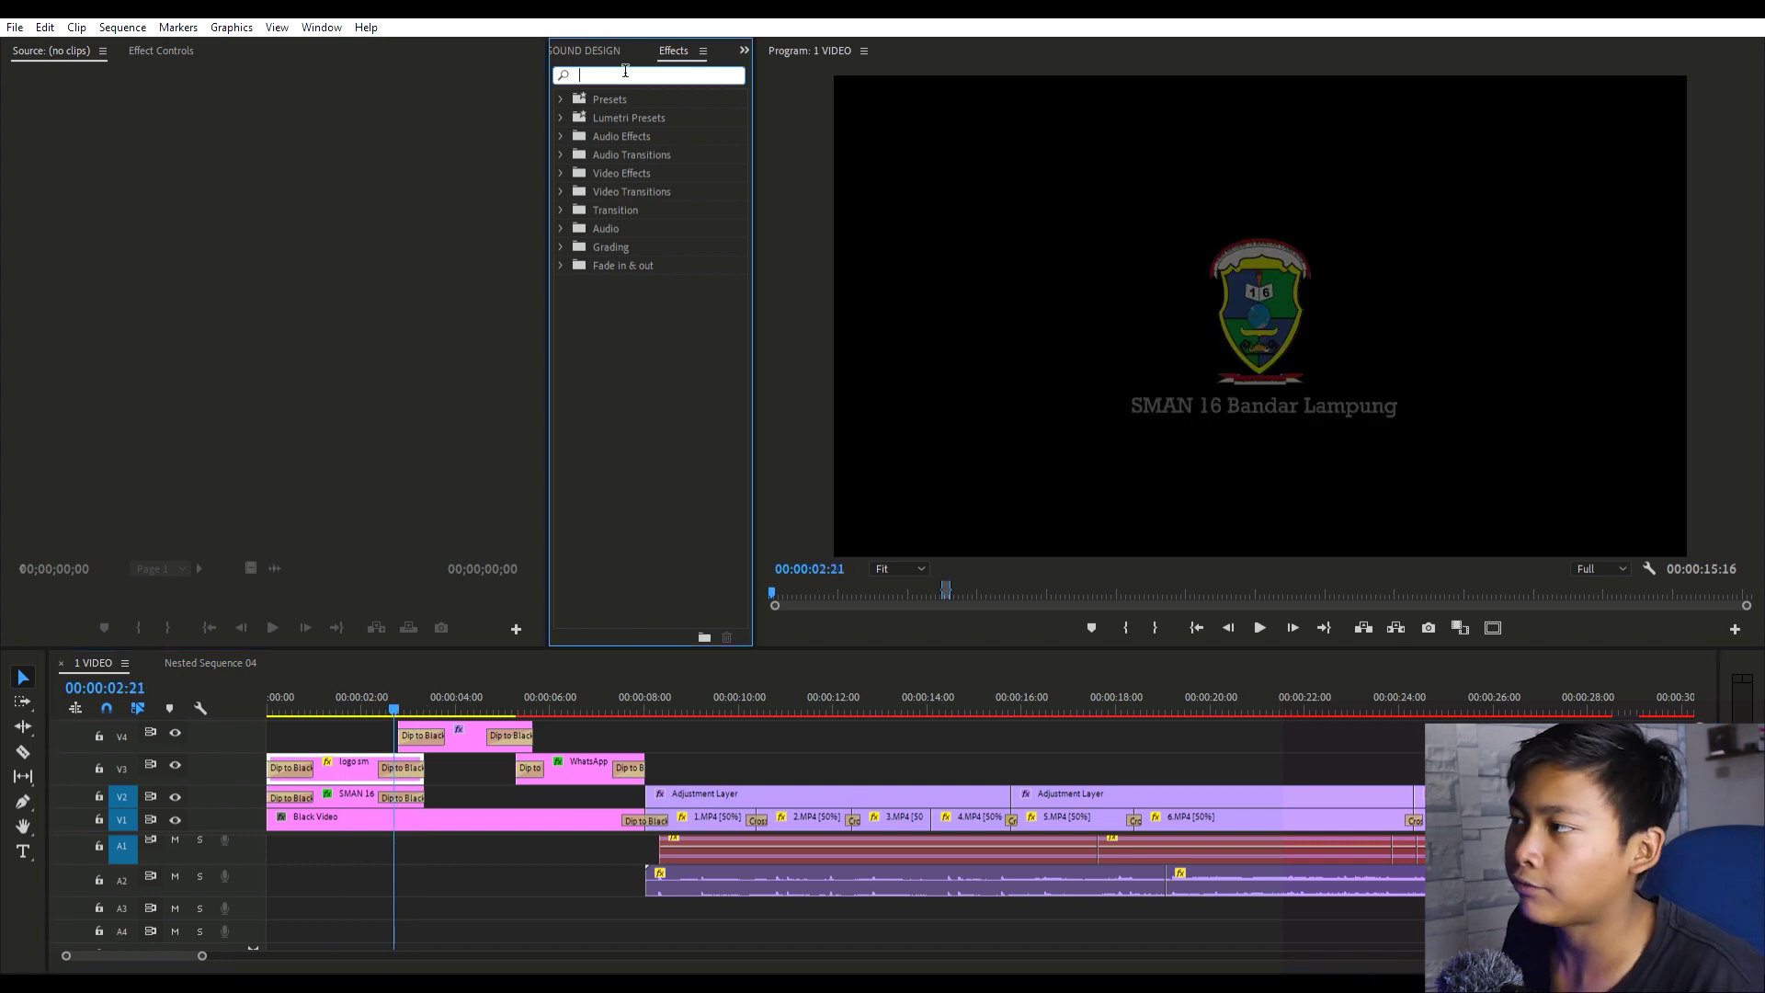
pyautogui.write('dip to b')
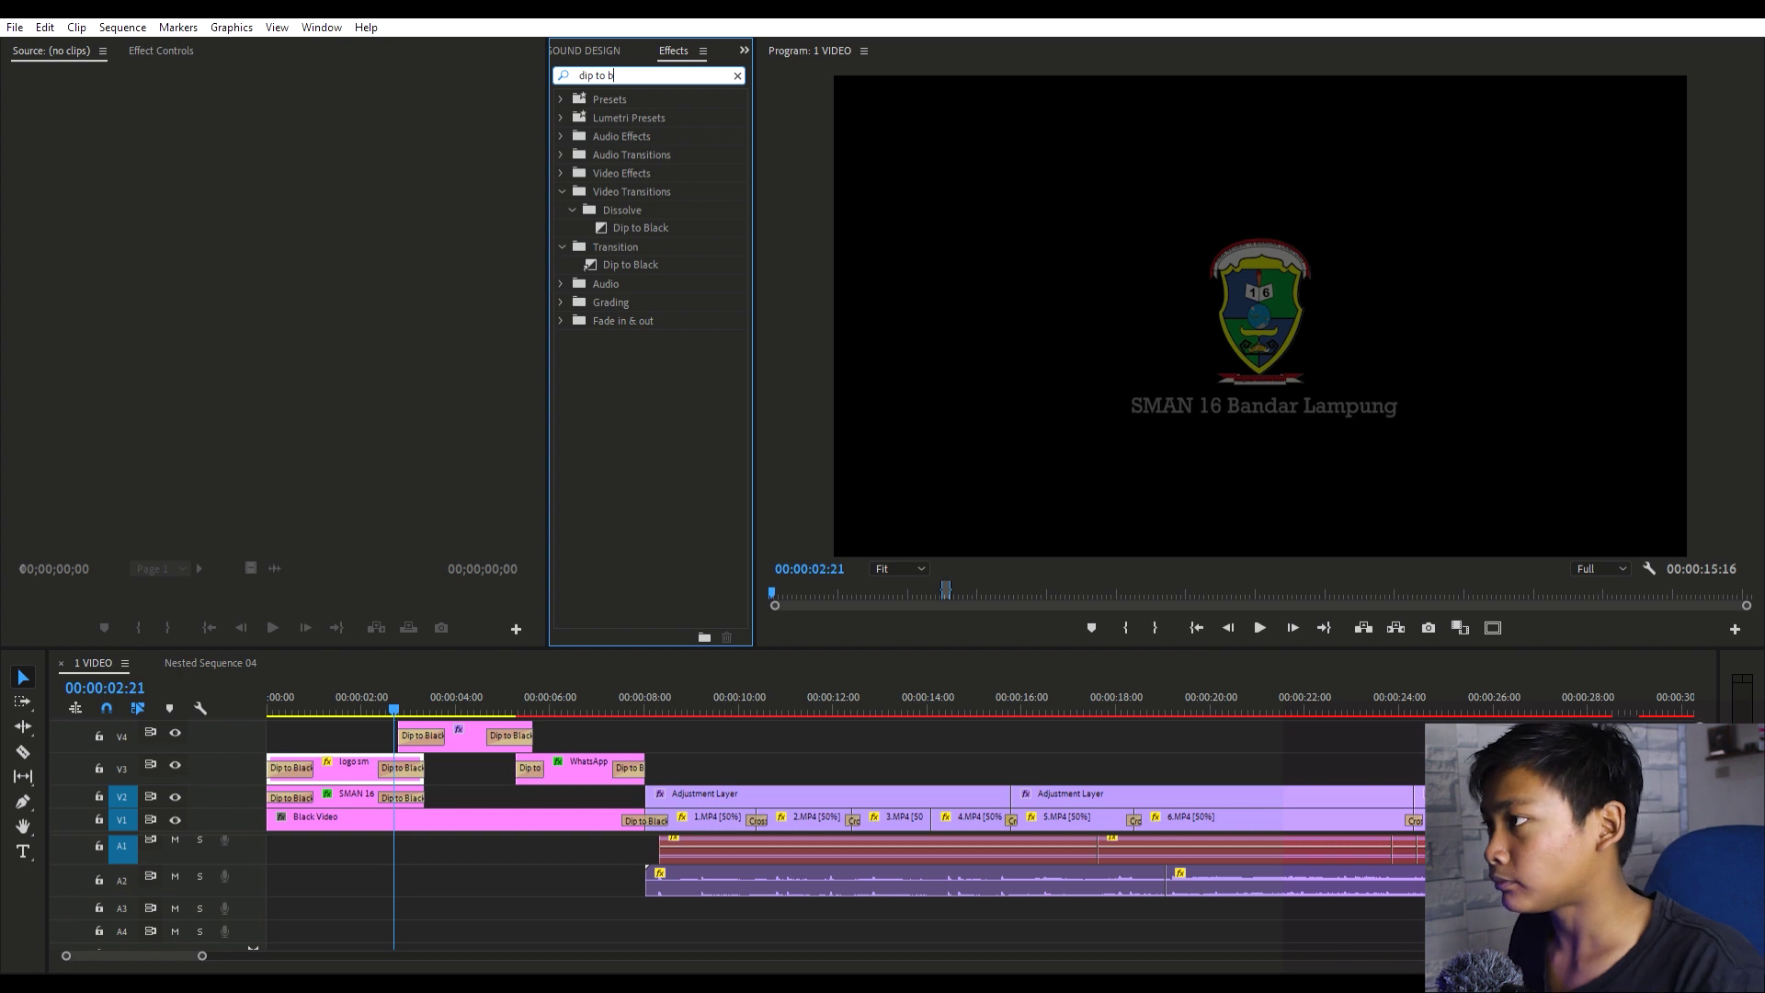
pyautogui.click(737, 75)
# Play the director credit title and move the playhead to the Rohsix Picture logo at 00:00:06:07
pyautogui.click(464, 730)
pyautogui.press('space')
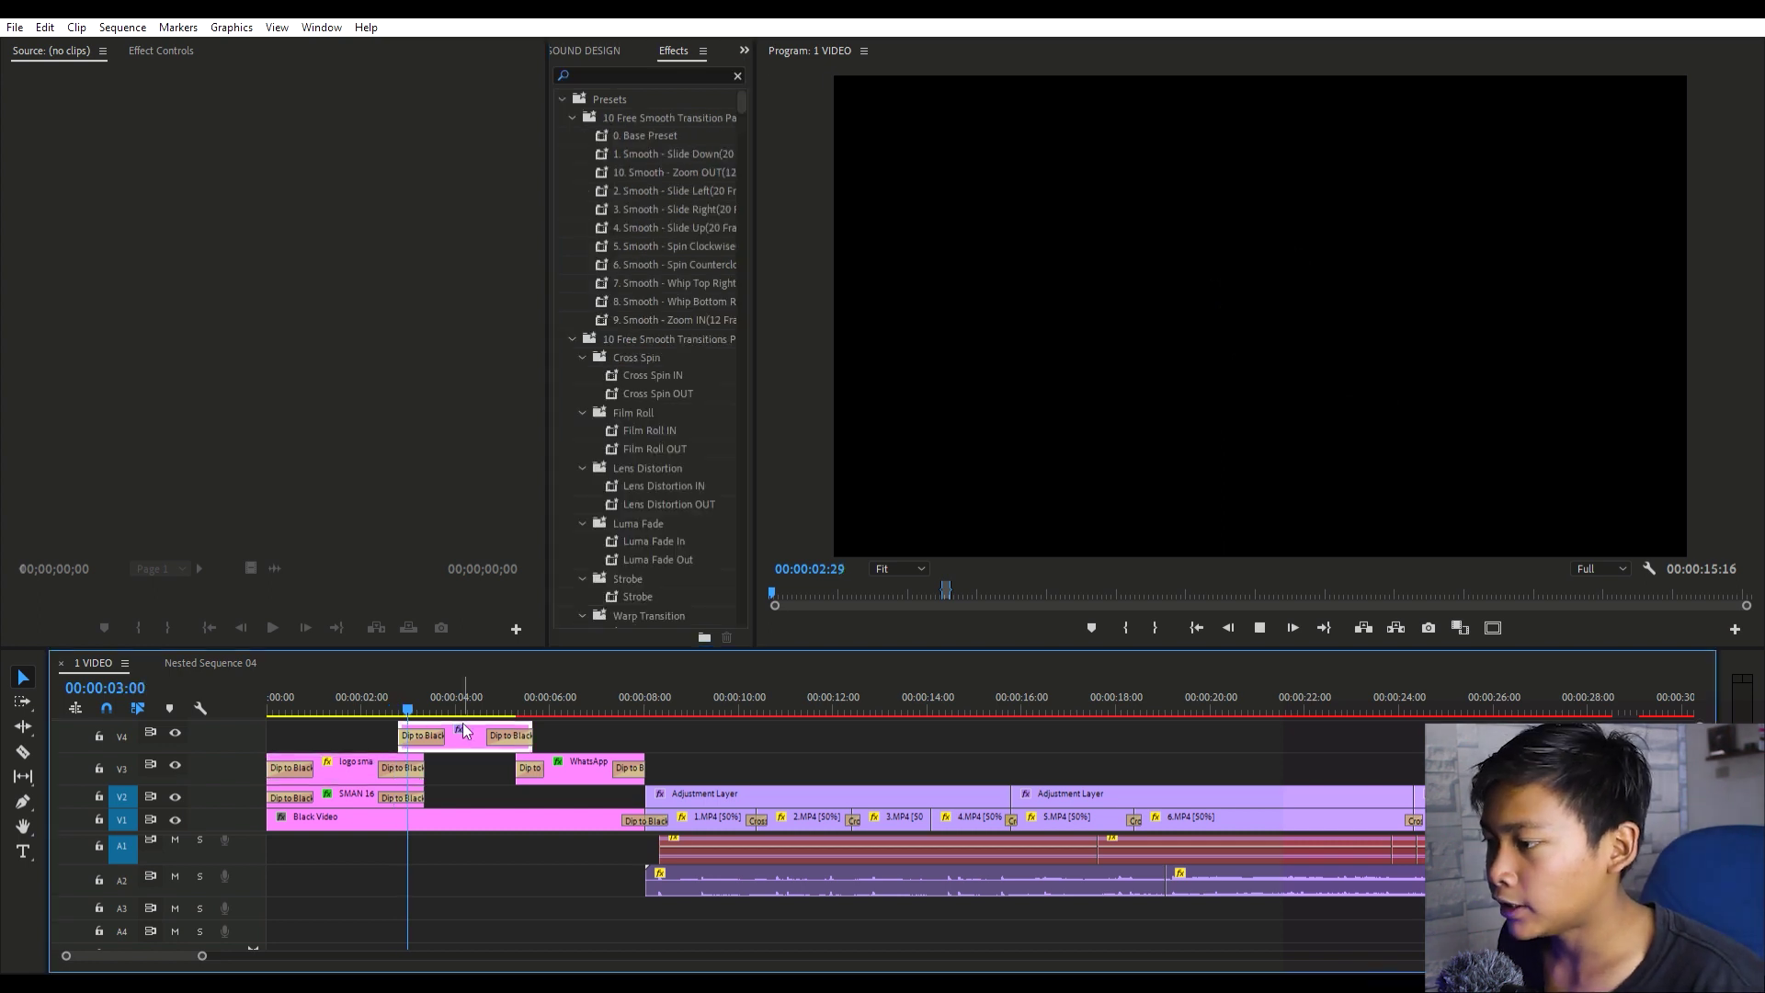
pyautogui.press('space')
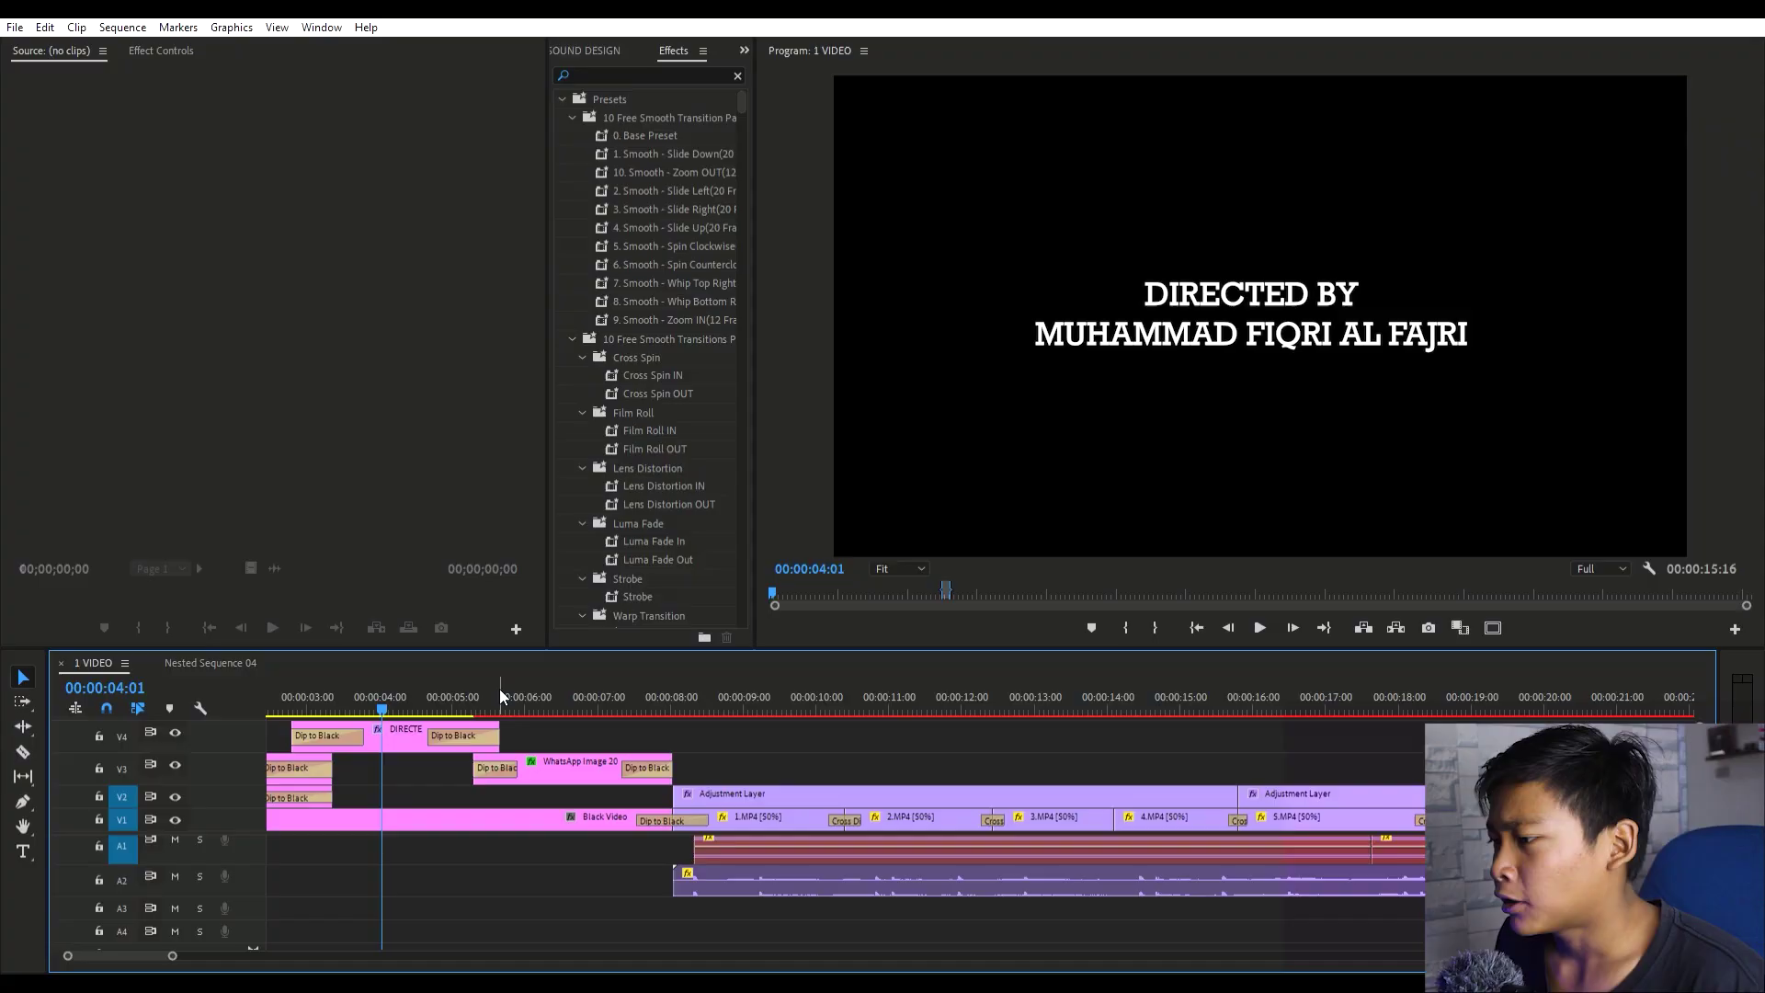
pyautogui.moveTo(499, 688); pyautogui.dragTo(540, 682)
# Try to move the Rohsix Picture logo and its background in the preview, and undo the changes
pyautogui.click(1235, 300)
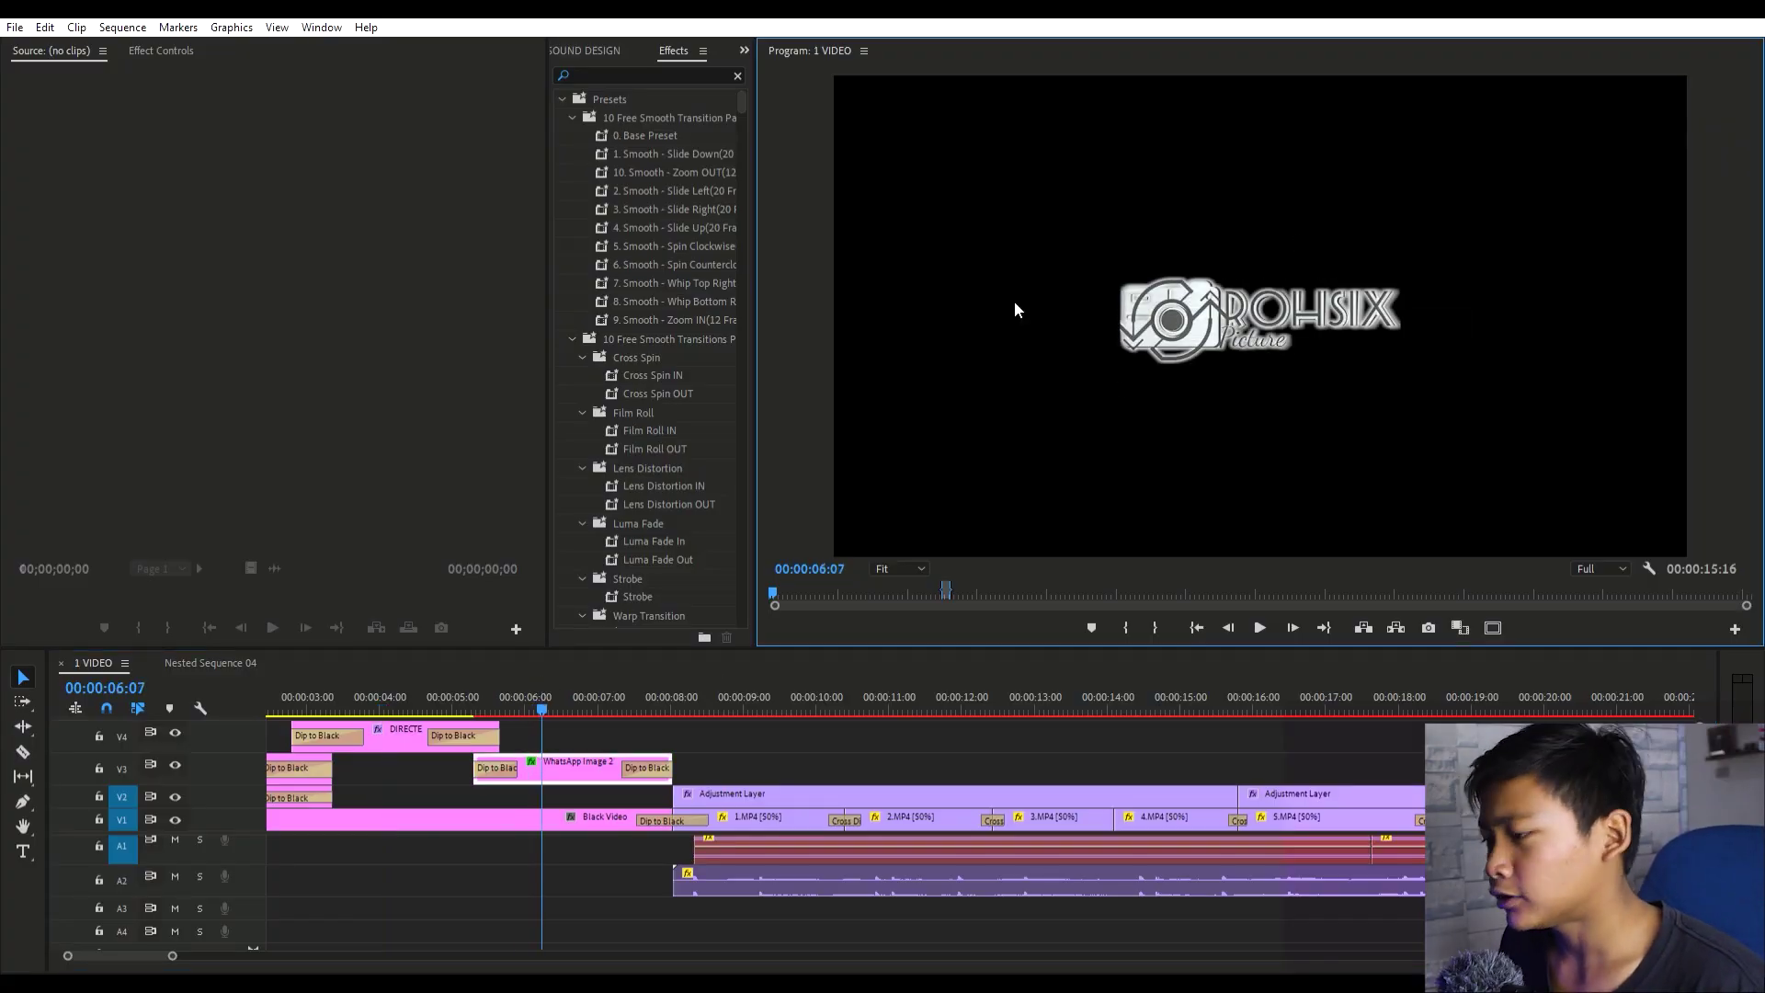
pyautogui.click(1123, 329)
pyautogui.moveTo(1162, 347); pyautogui.dragTo(912, 533)
pyautogui.hotkey('ctrl', 'z')
pyautogui.hotkey('ctrl', 'z')
# Scrub back through the opening titles to the start of the sequence
pyautogui.scroll(3, 416, 796)
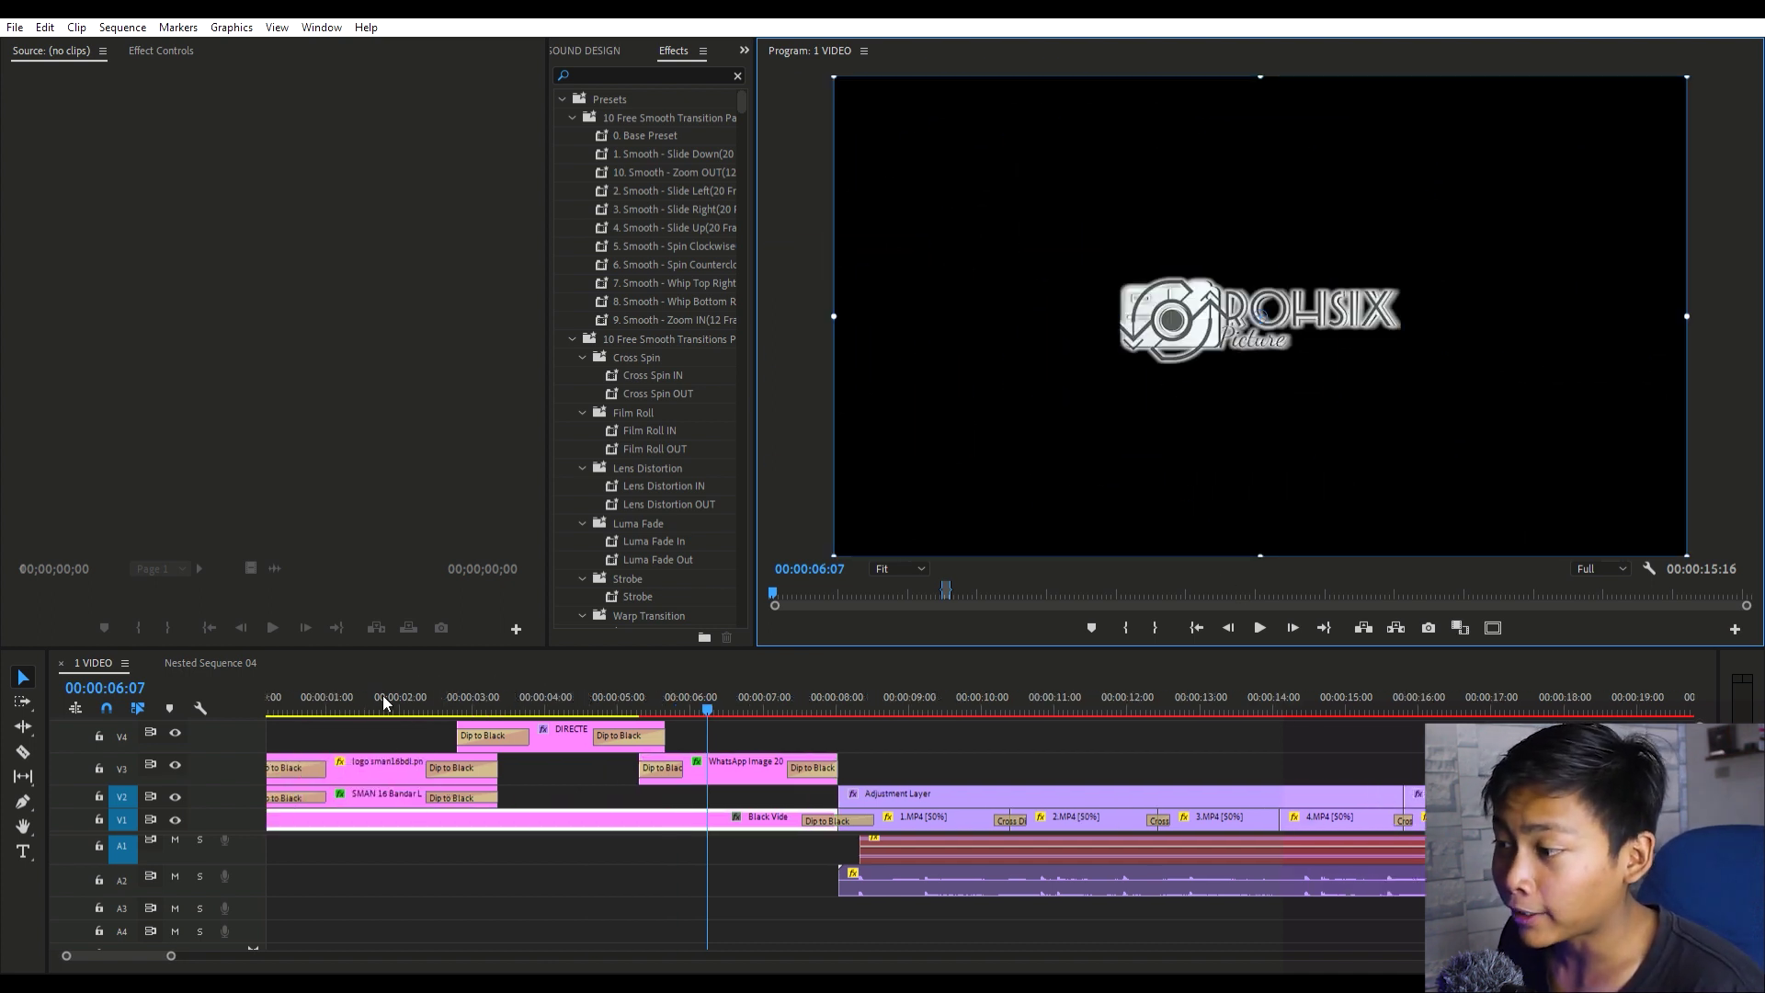
pyautogui.click(378, 681)
pyautogui.moveTo(380, 679); pyautogui.dragTo(262, 697)
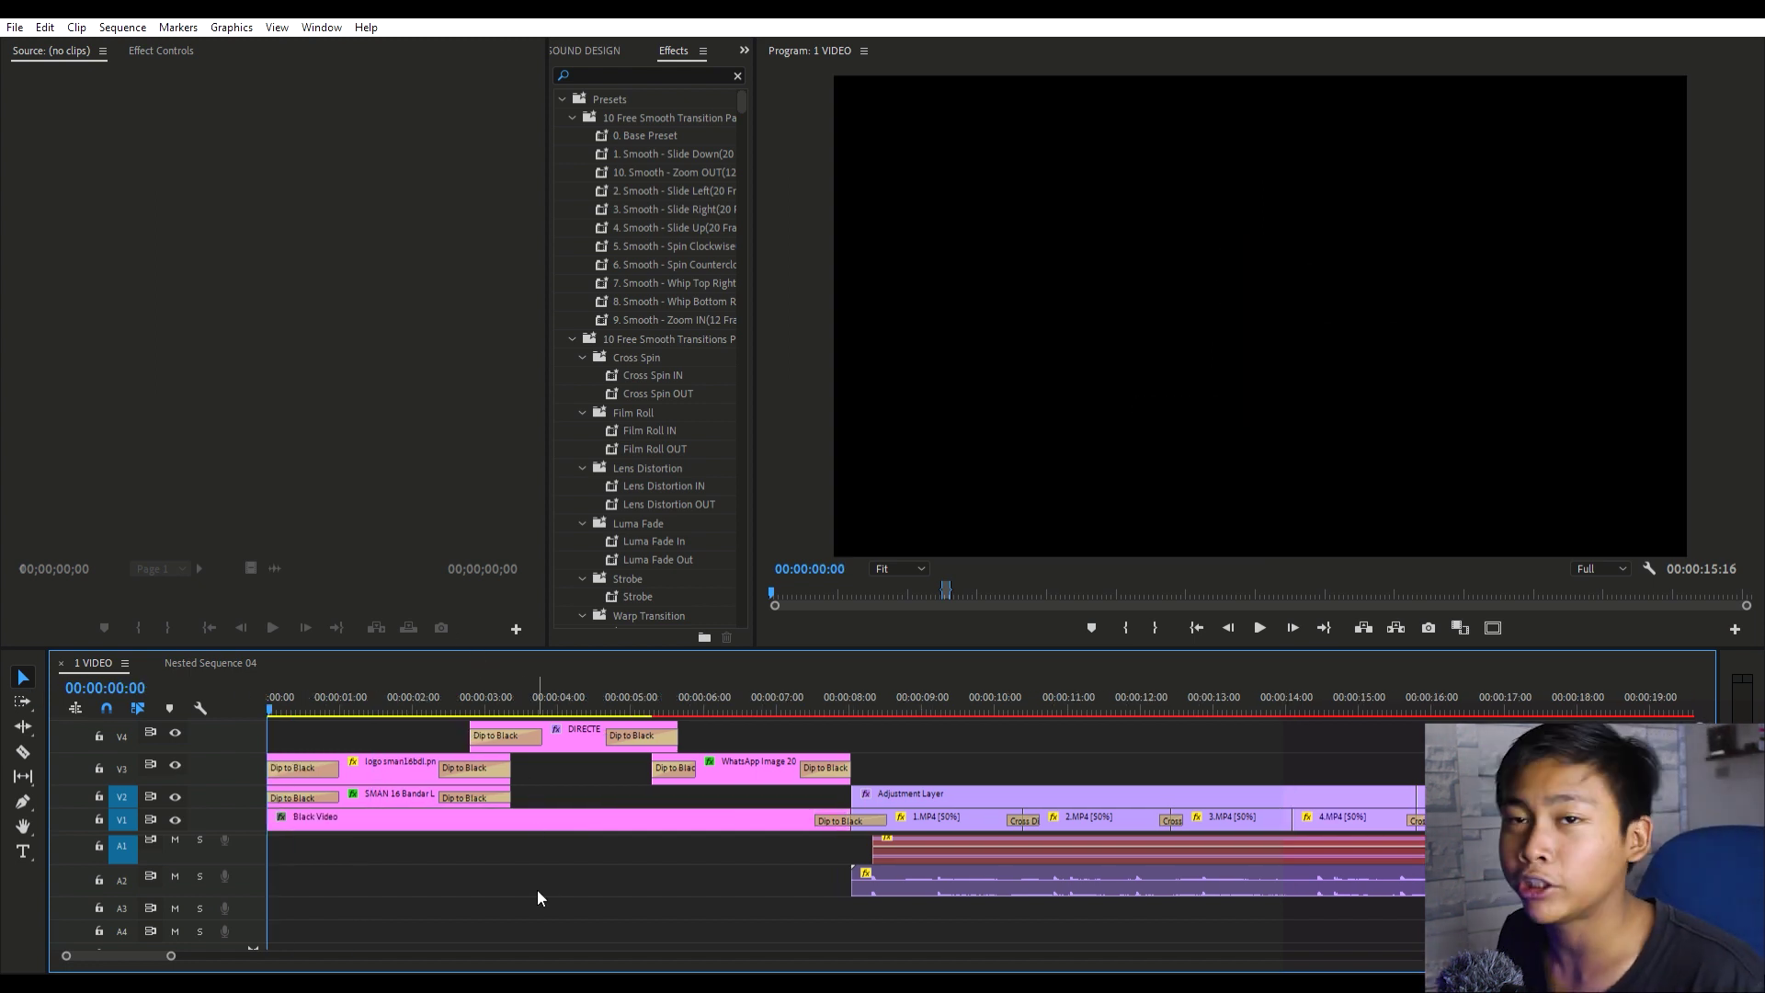
# Set the out point of the sequence at the end of the opening montage, just before the gap
pyautogui.click(839, 696)
pyautogui.press('-')
pyautogui.press('-')
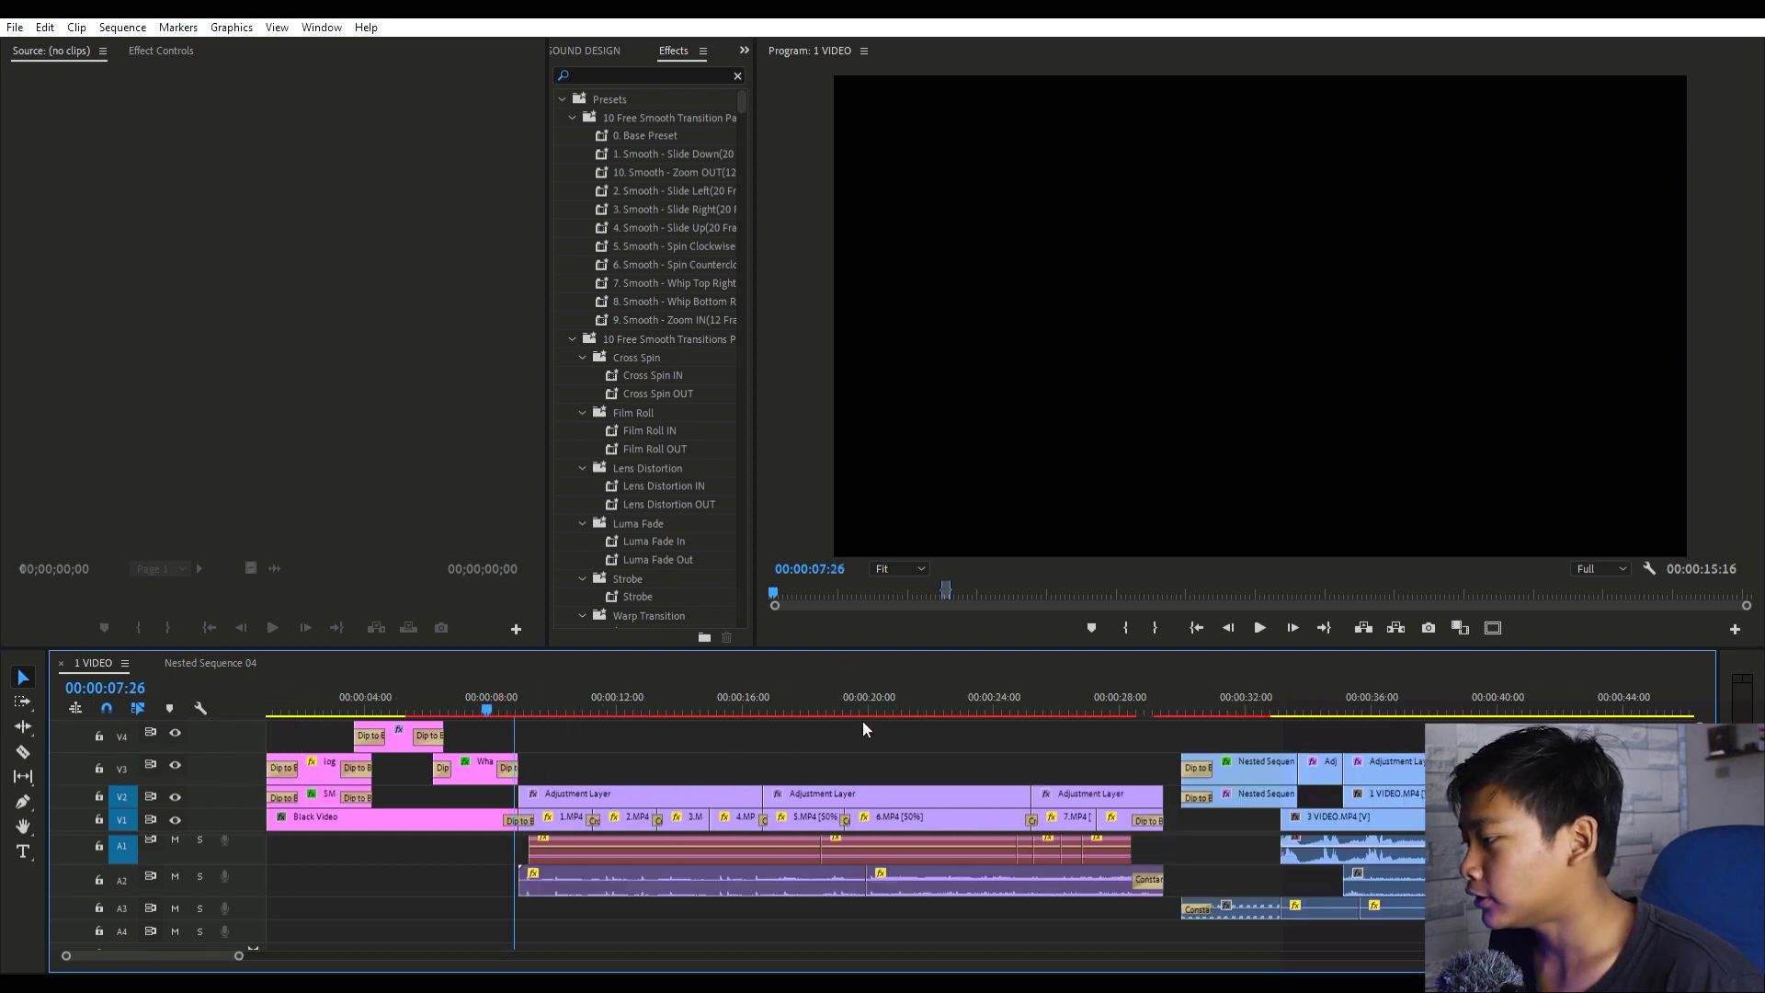
pyautogui.click(1131, 697)
pyautogui.press('=')
pyautogui.press('=')
pyautogui.press('Right')
pyautogui.press('Right')
pyautogui.press('Right')
pyautogui.press('Right')
pyautogui.press('Right')
pyautogui.press('Left')
pyautogui.click(1151, 626)
# Examine the Dip to Black fade-out frame by frame, going back from the montage's end to 00:00:27:26
pyautogui.press('Left')
pyautogui.press('Left')
pyautogui.press('Left')
pyautogui.press('Left')
pyautogui.press('Left')
pyautogui.press('Left')
pyautogui.press('Left')
pyautogui.press('Left')
pyautogui.press('Left')
pyautogui.press('Left')
pyautogui.press('Left')
pyautogui.press('Left')
pyautogui.press('Left')
pyautogui.press('Left')
pyautogui.press('Left')
pyautogui.press('Left')
pyautogui.press('Left')
pyautogui.press('Left')
pyautogui.press('Left')
# Set the in point at 00:00:08:01, where the first Adjustment Layer of the montage begins
pyautogui.scroll(-3, 807, 747)
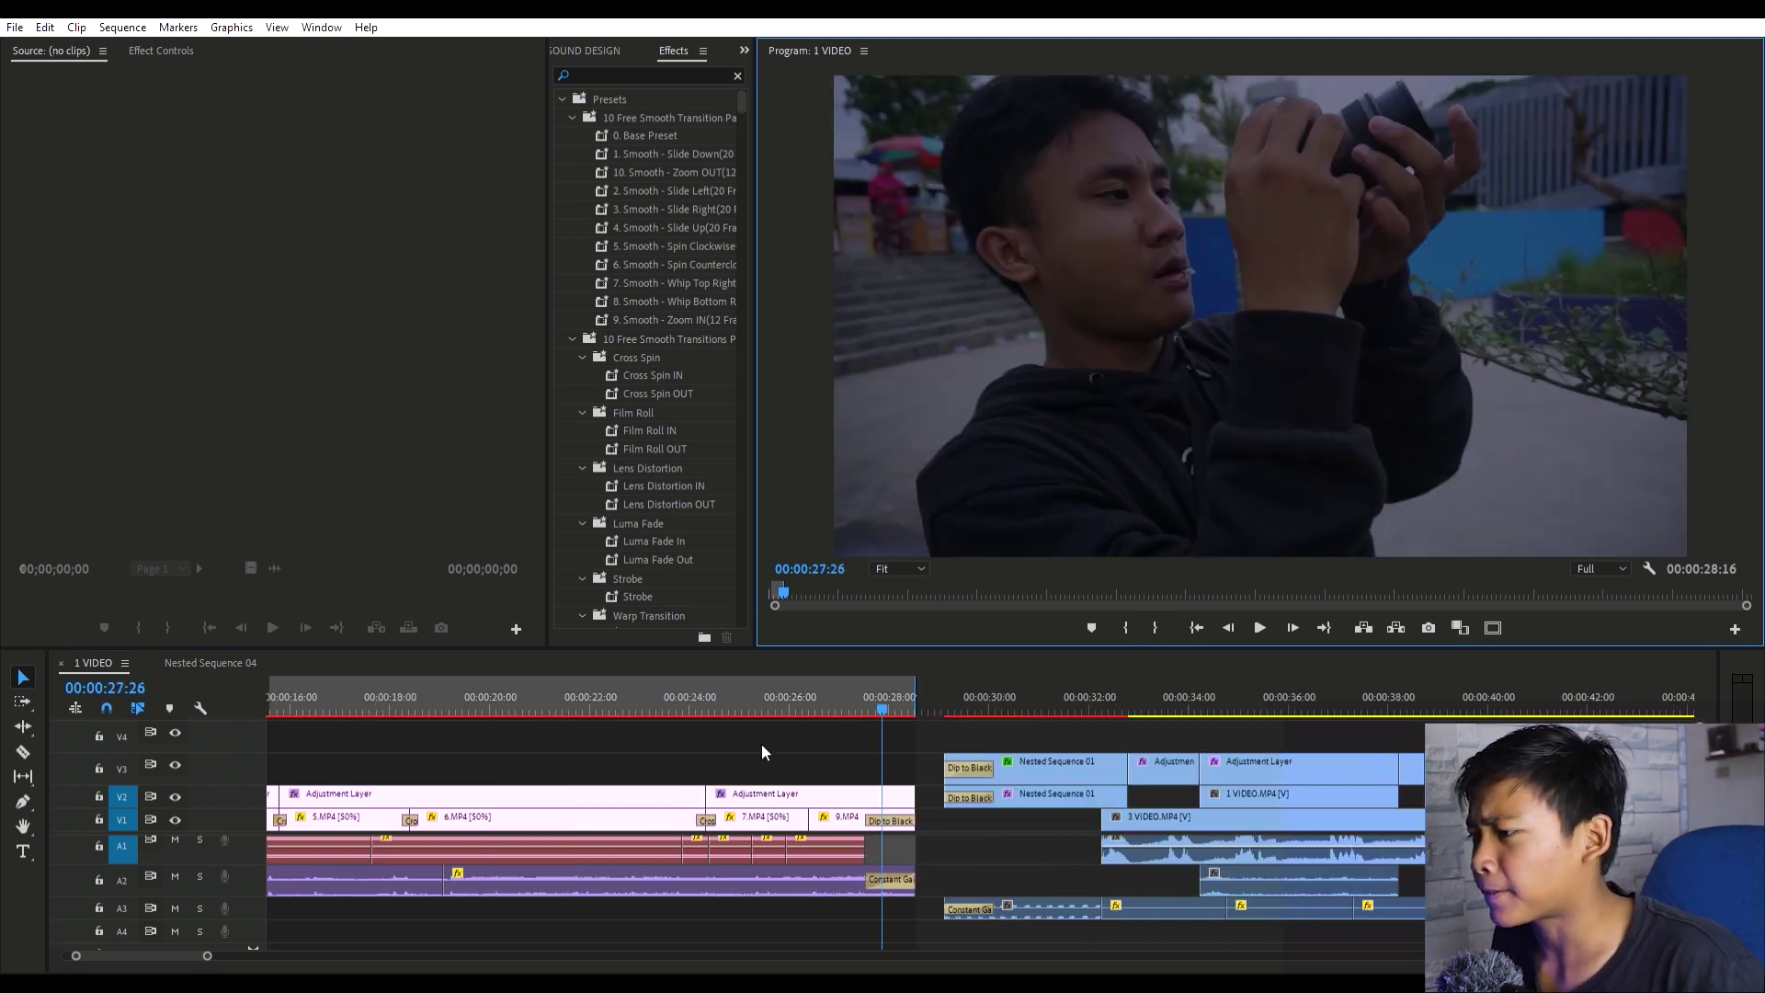
pyautogui.hscroll(-5, 761, 749)
pyautogui.click(317, 686)
pyautogui.scroll(3, 340, 736)
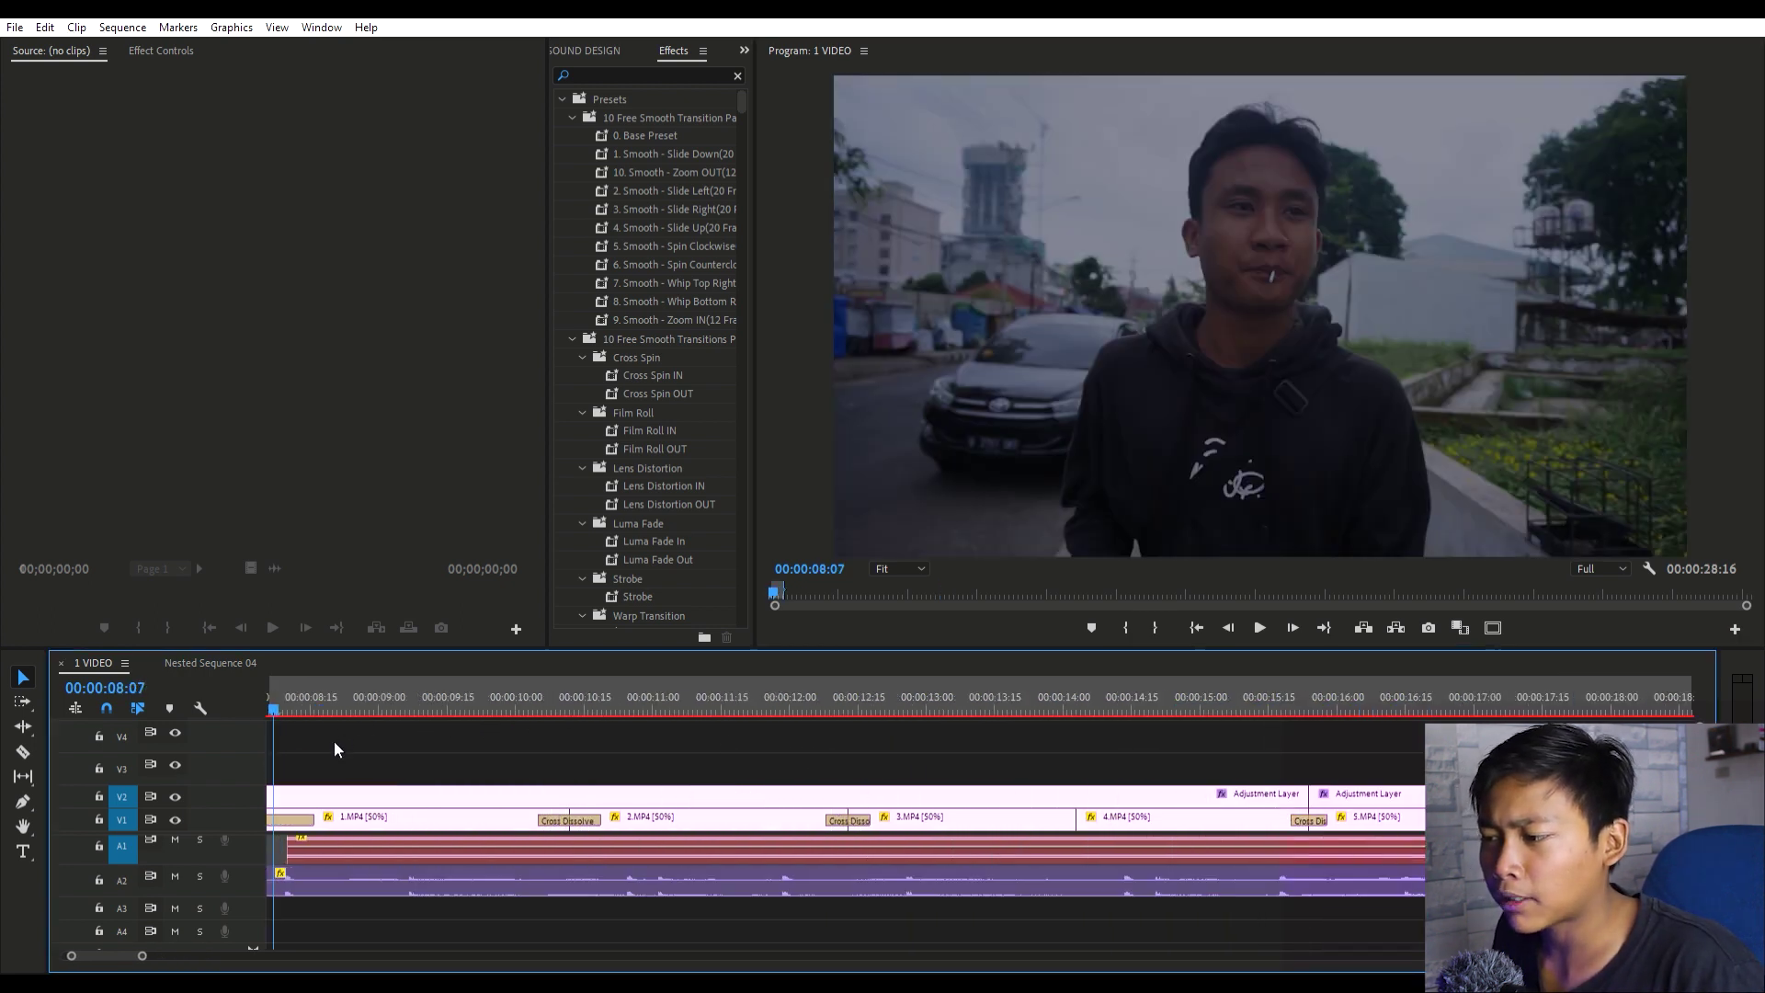
pyautogui.hscroll(-5, 367, 732)
pyautogui.click(647, 685)
pyautogui.moveTo(647, 681); pyautogui.dragTo(634, 682)
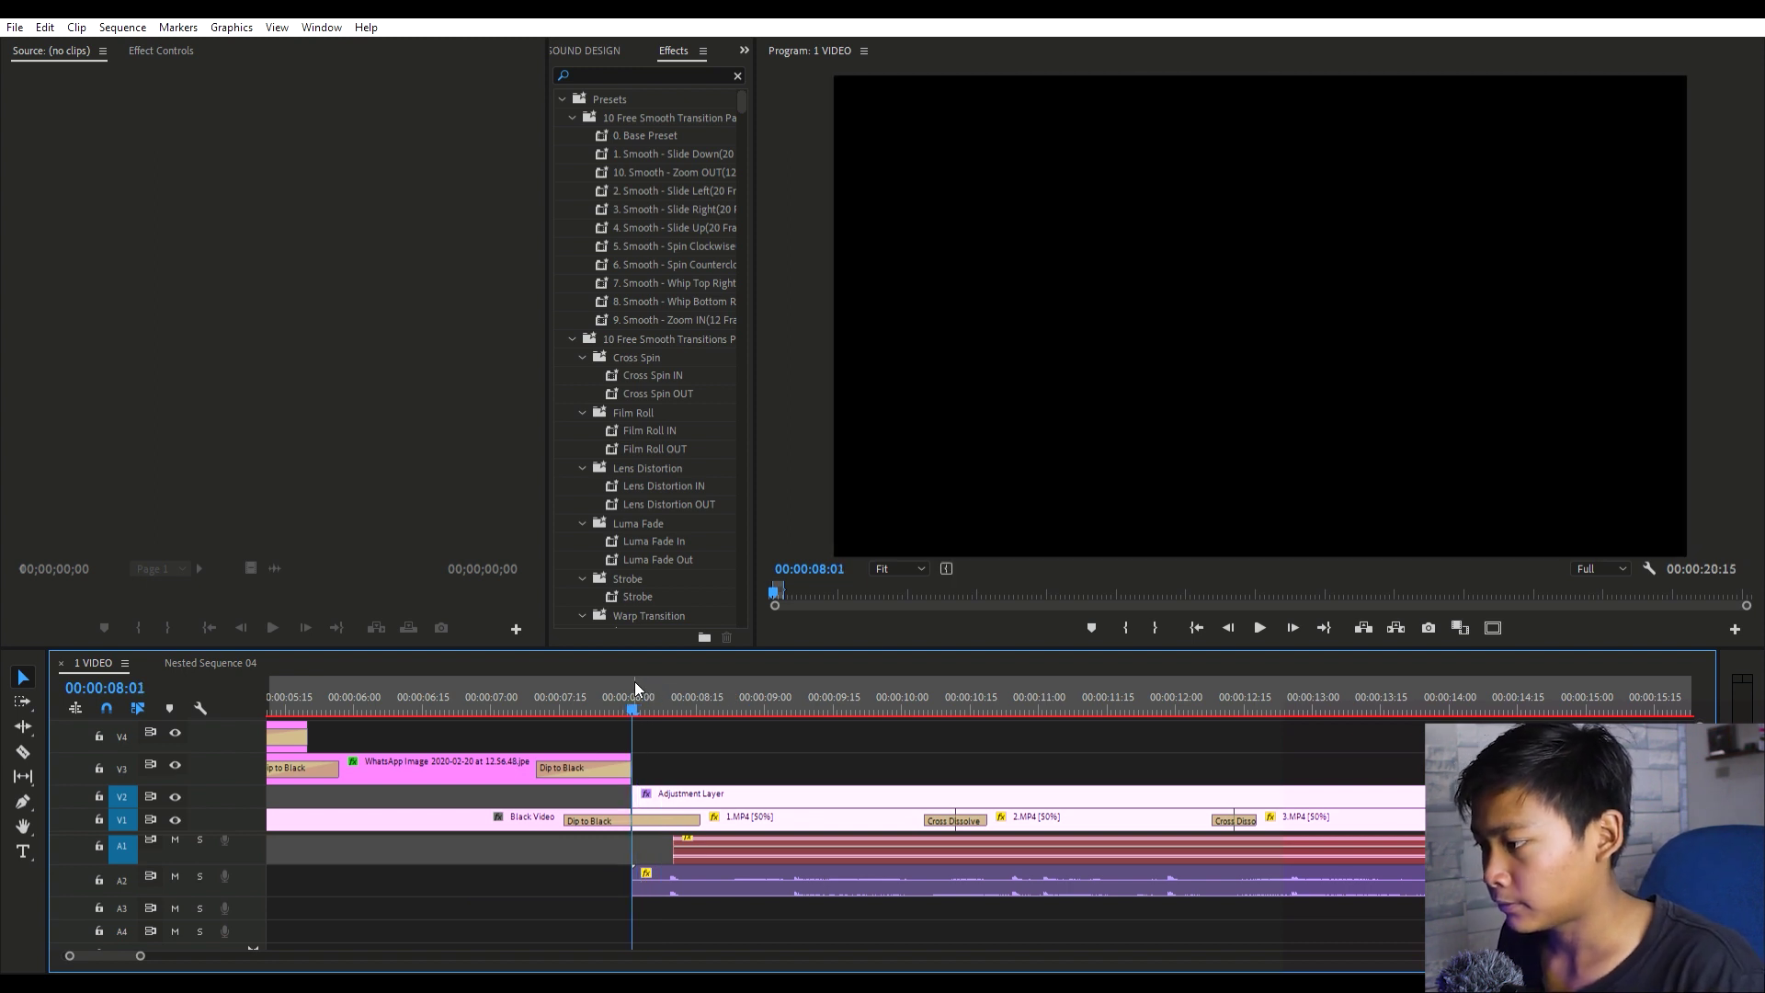
# Return to the 1 VIDEO sequence and play the marked montage from 00:00:08:01 to 00:00:15:20
pyautogui.press('-')
pyautogui.press('-')
pyautogui.scroll(-2, 845, 656)
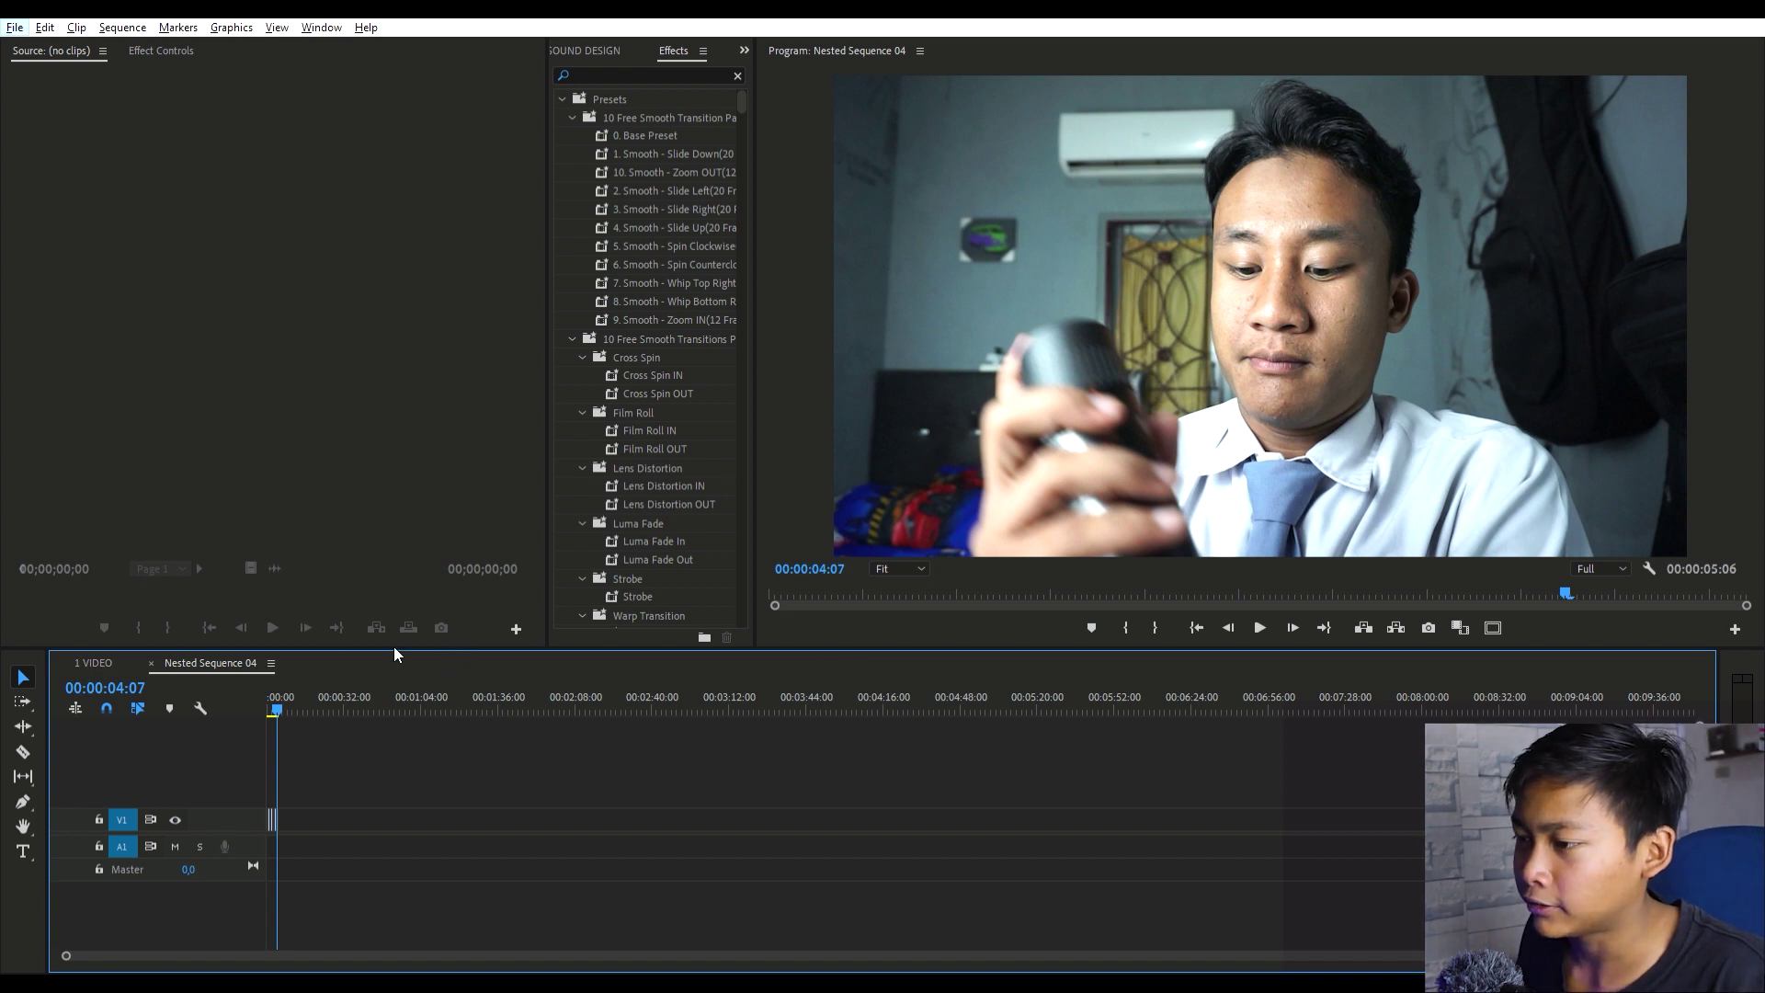
pyautogui.click(85, 662)
pyautogui.scroll(-4, 681, 840)
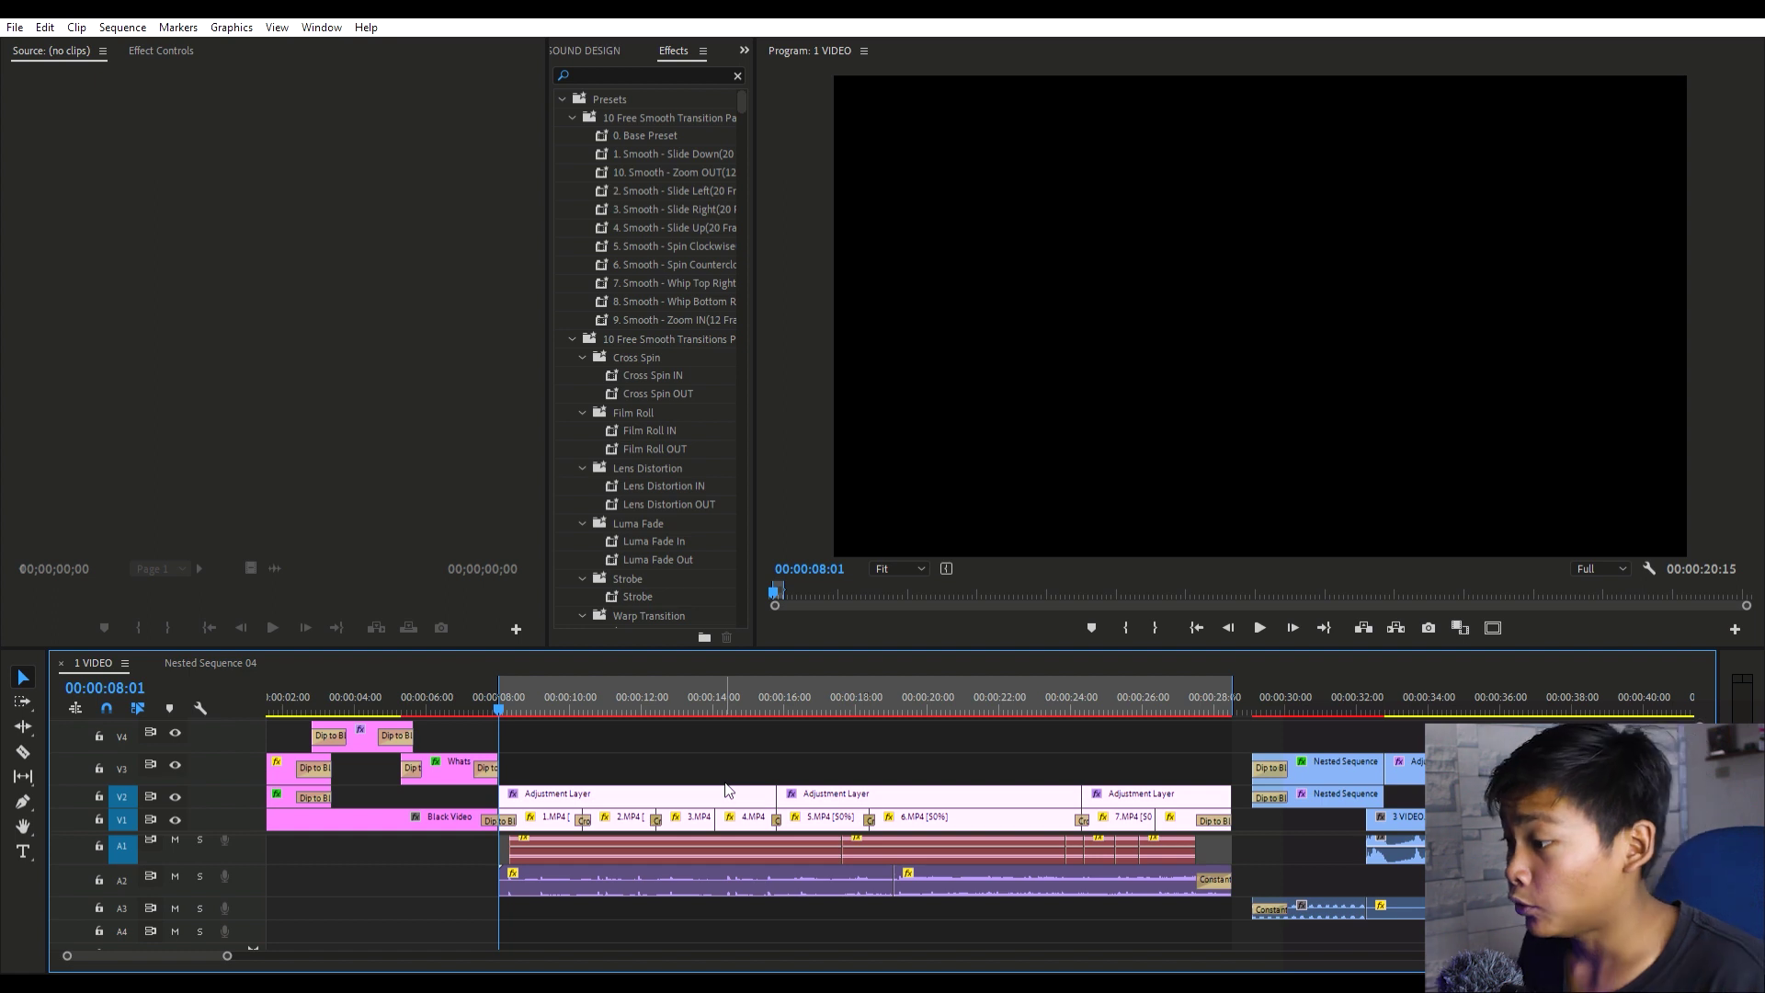
pyautogui.press('space')
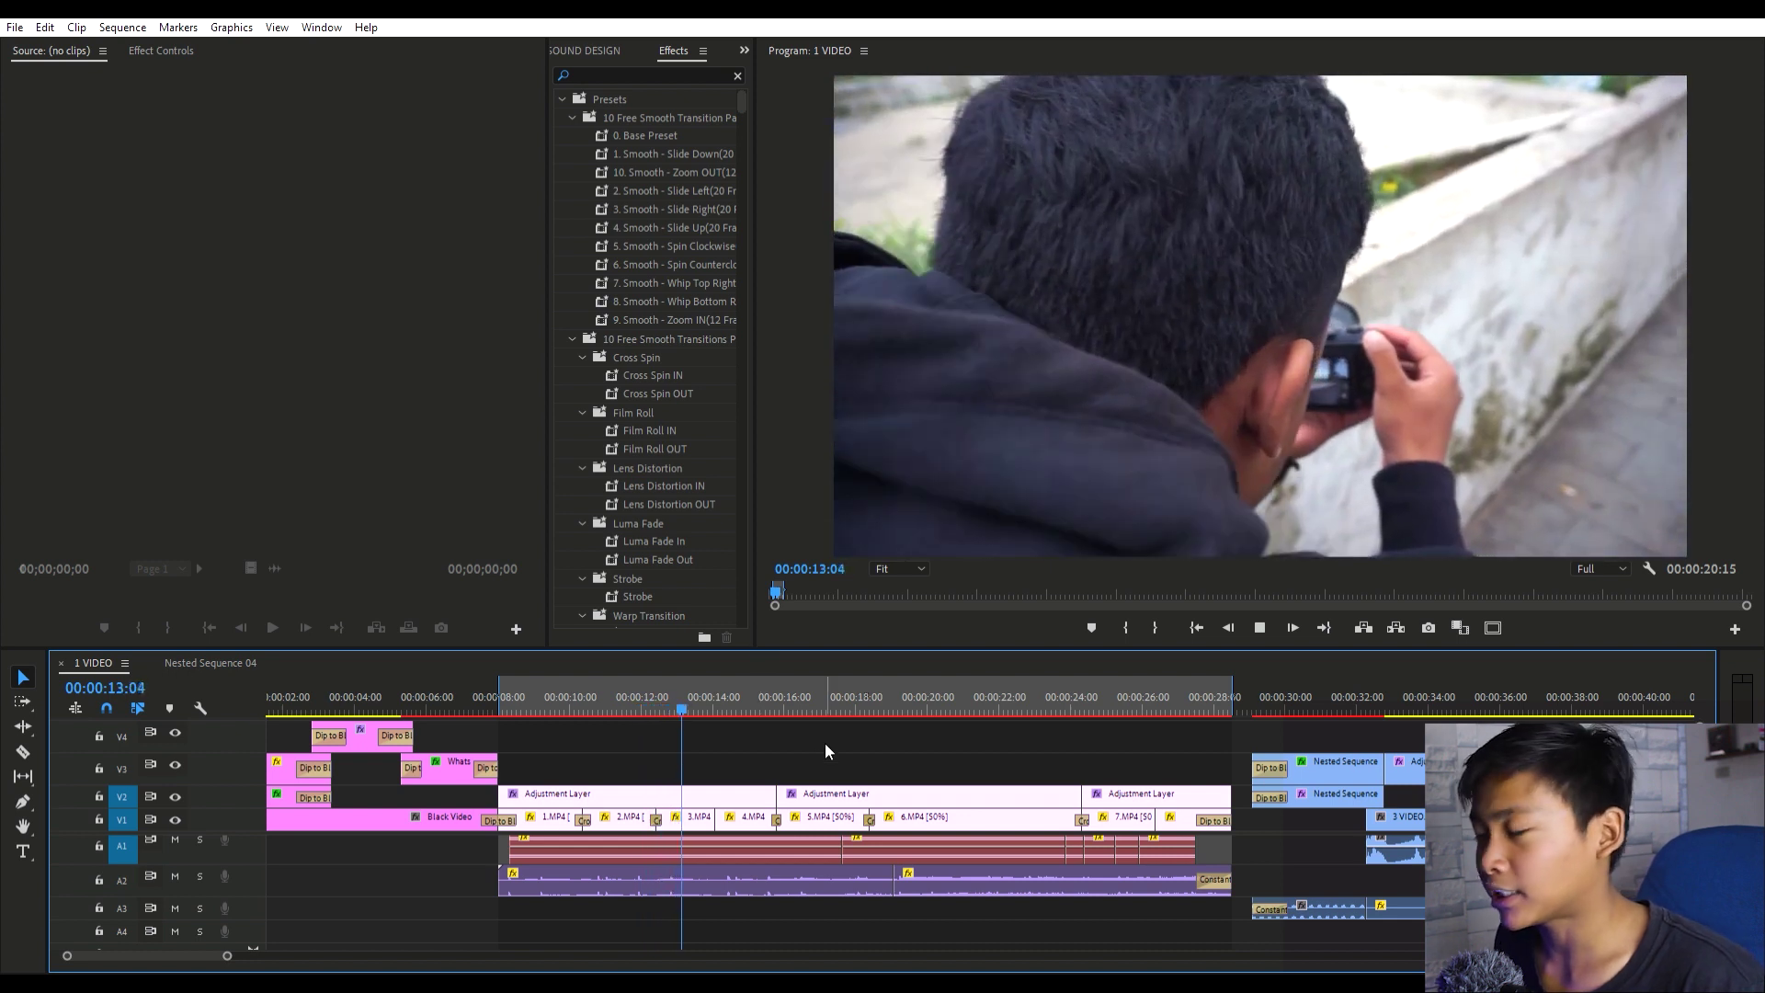
pyautogui.scroll(-4, 825, 742)
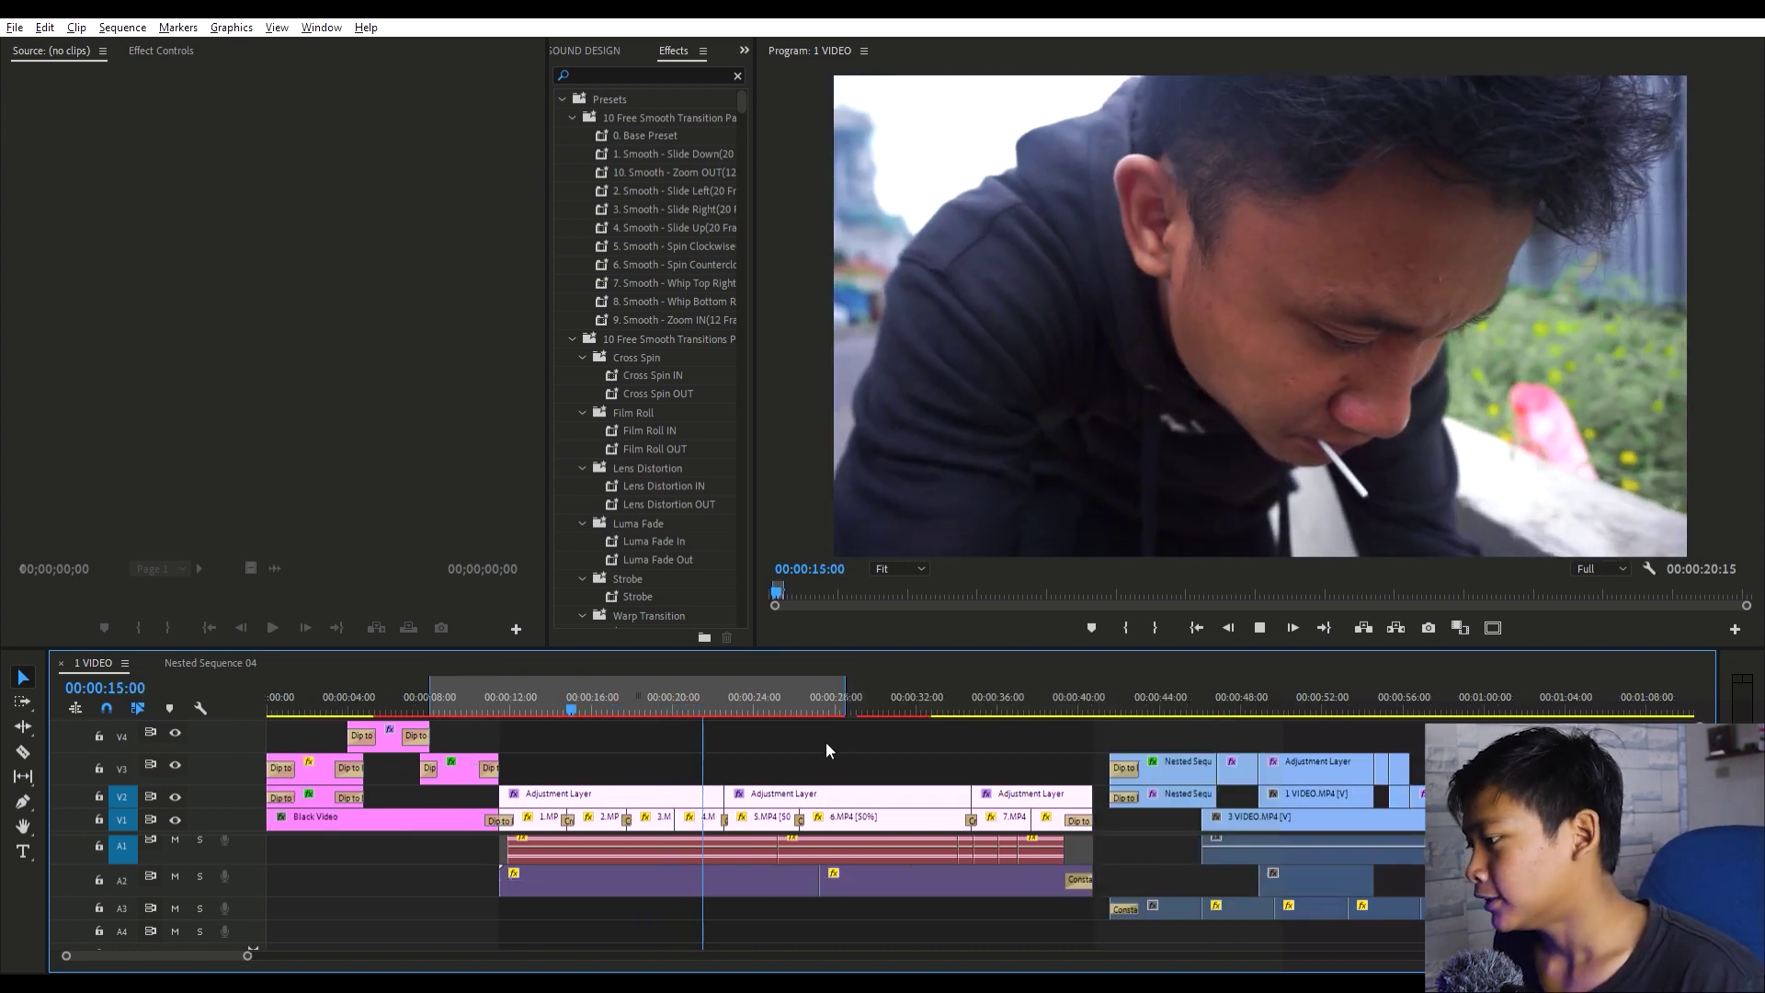
pyautogui.scroll(5, 590, 802)
pyautogui.press('space')
pyautogui.scroll(-3, 570, 795)
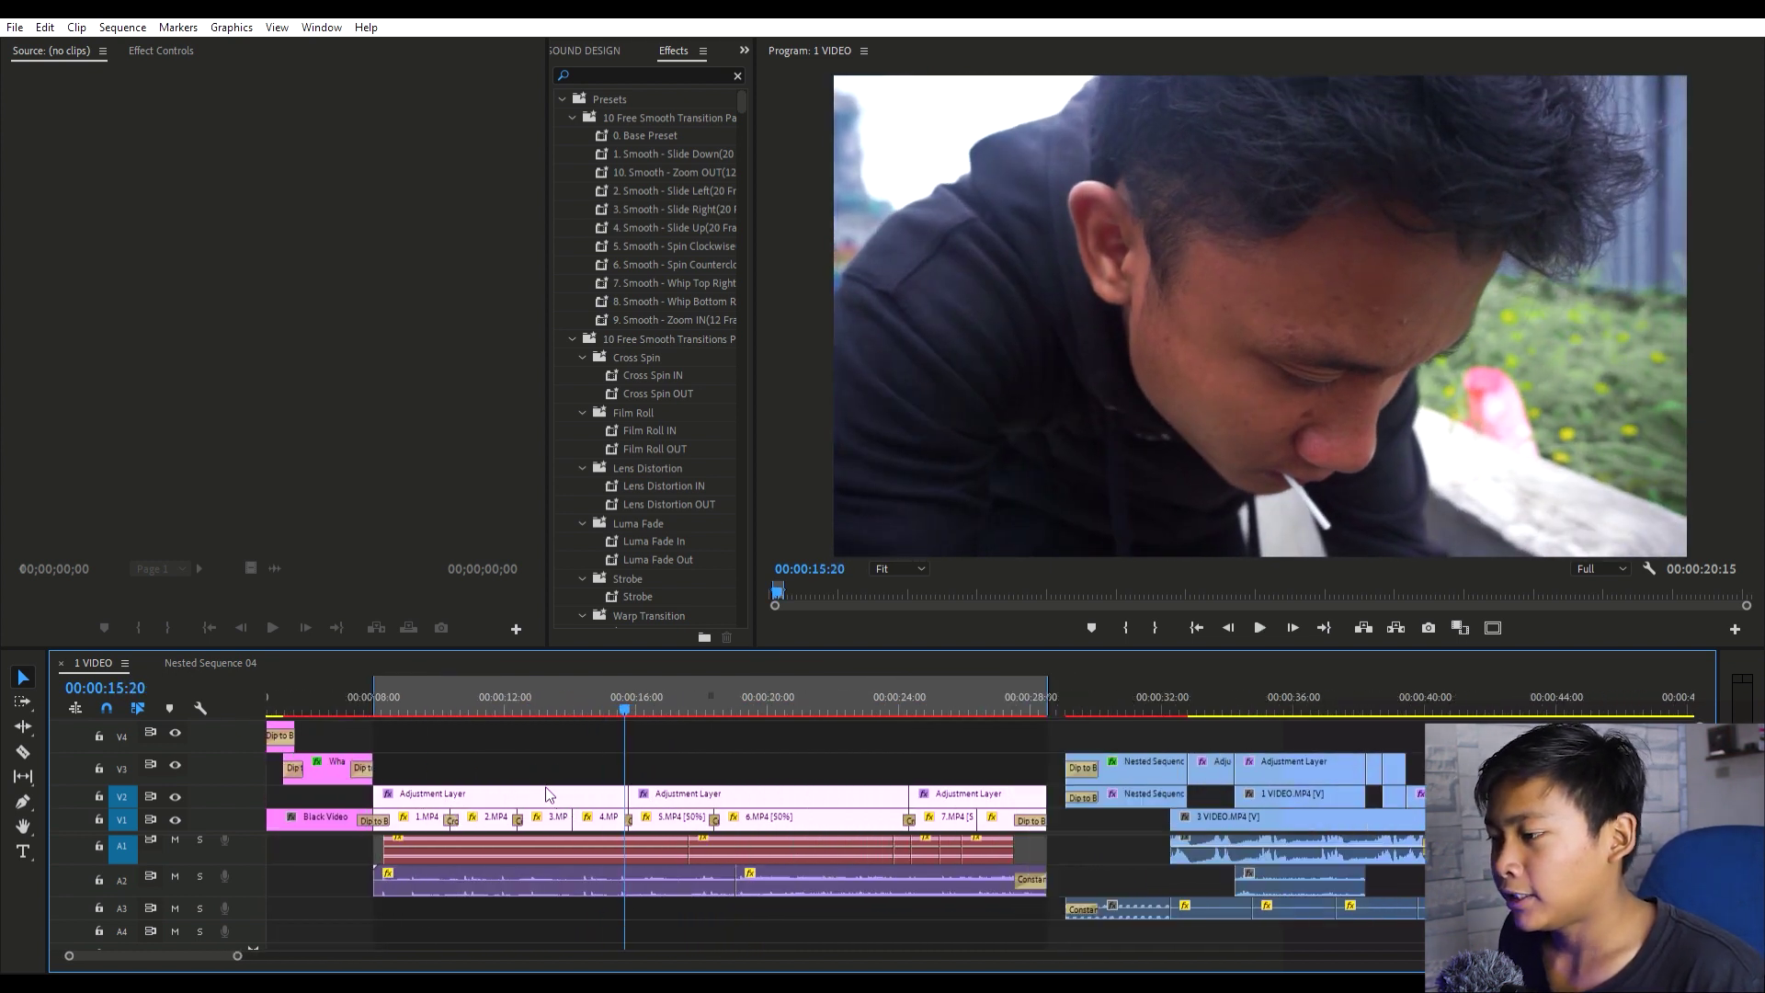
# Go back to the first montage clip, 1.MP4, and review the opening montage shots
pyautogui.scroll(1, 422, 807)
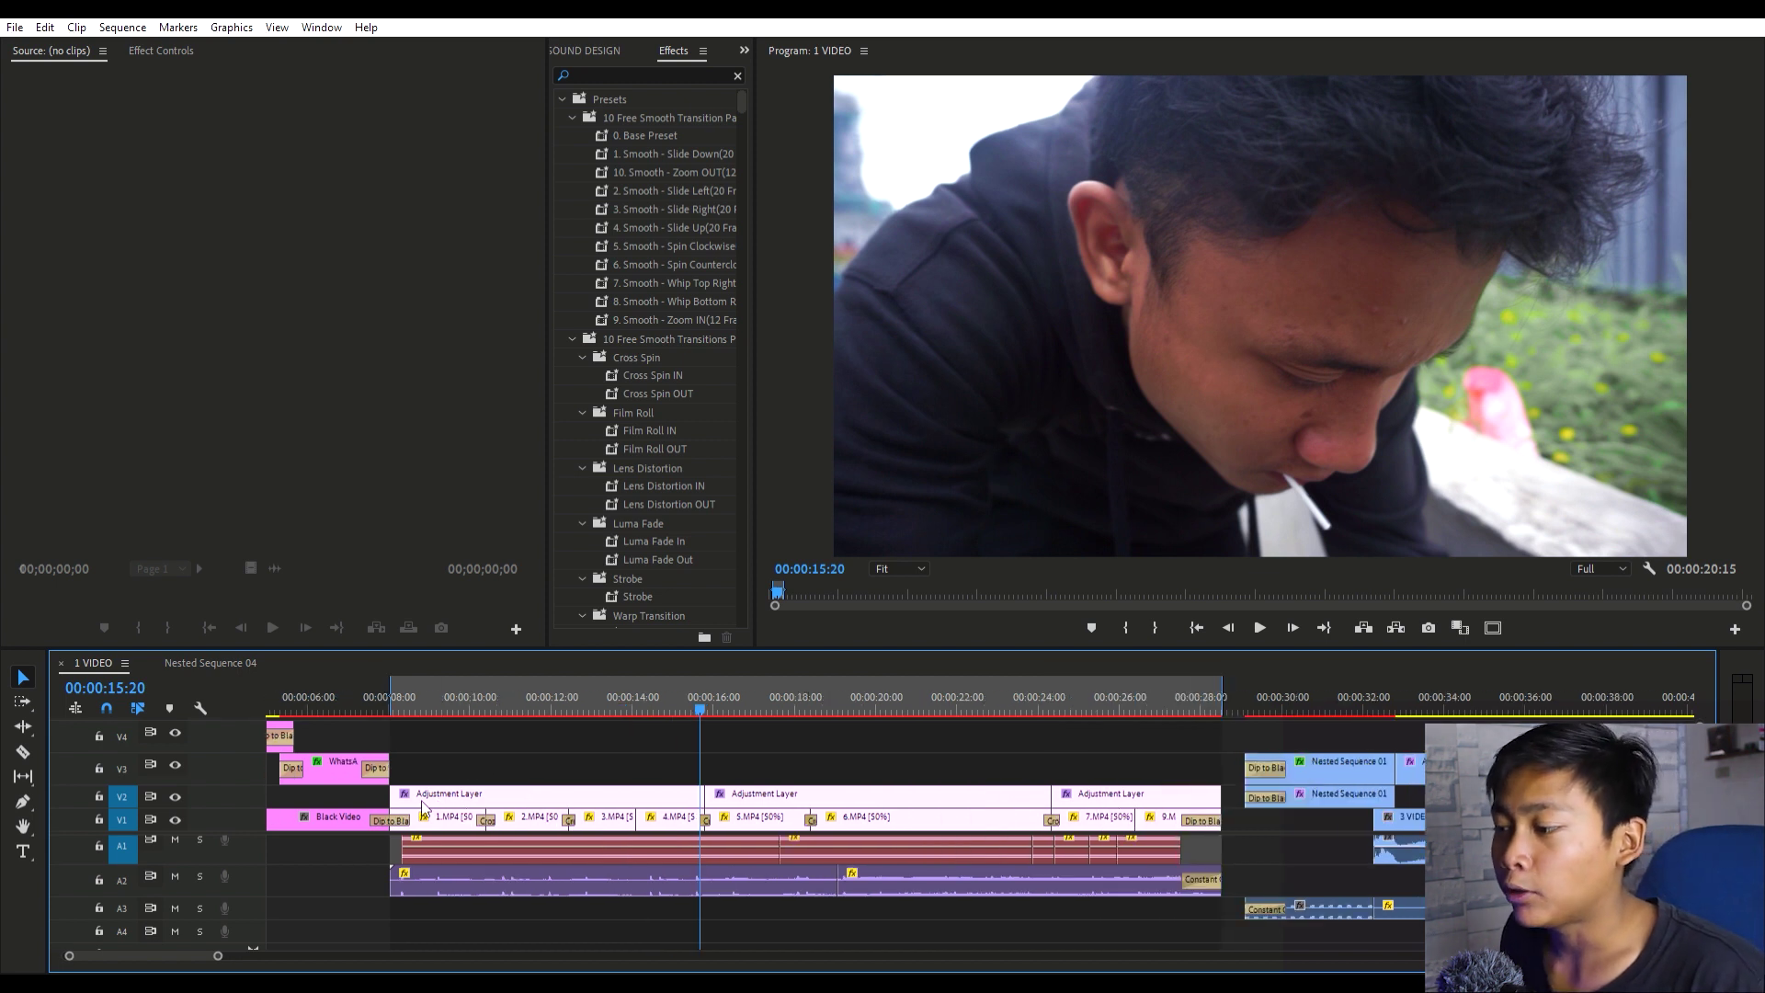
pyautogui.click(455, 682)
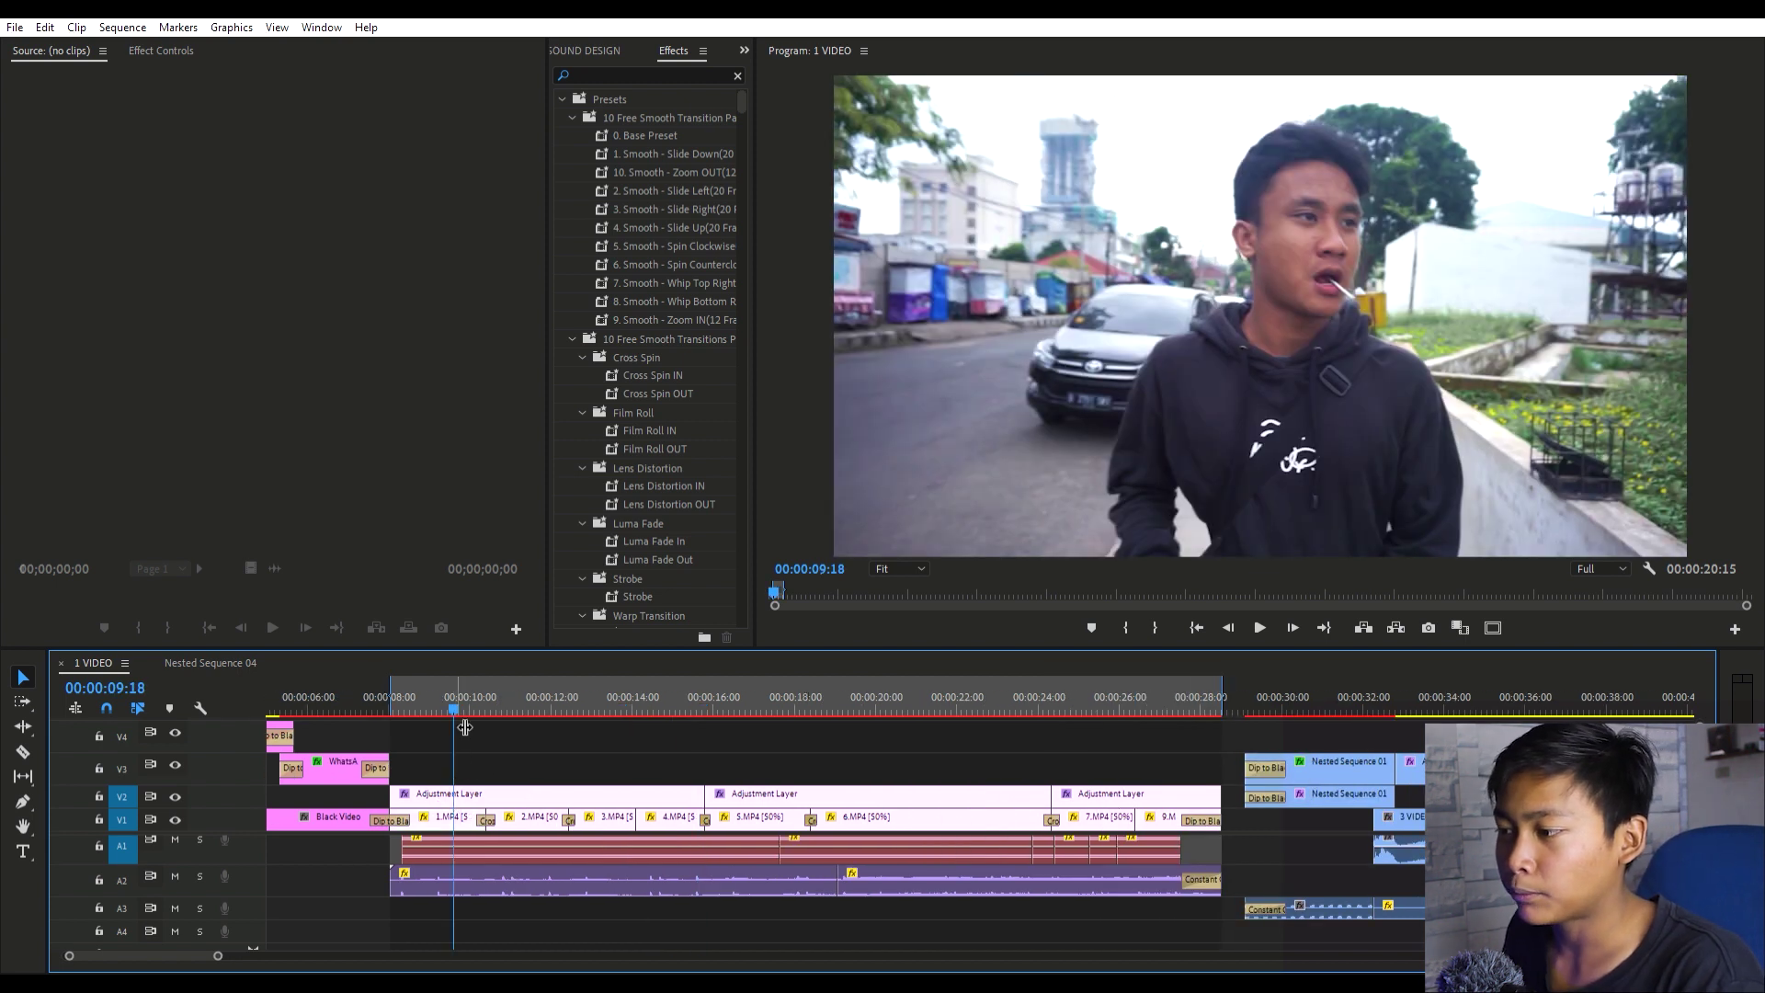
pyautogui.click(433, 674)
pyautogui.moveTo(433, 674)
pyautogui.mouseDown()
pyautogui.moveTo(422, 686)
pyautogui.moveTo(493, 654)
pyautogui.moveTo(422, 658)
pyautogui.mouseUp()
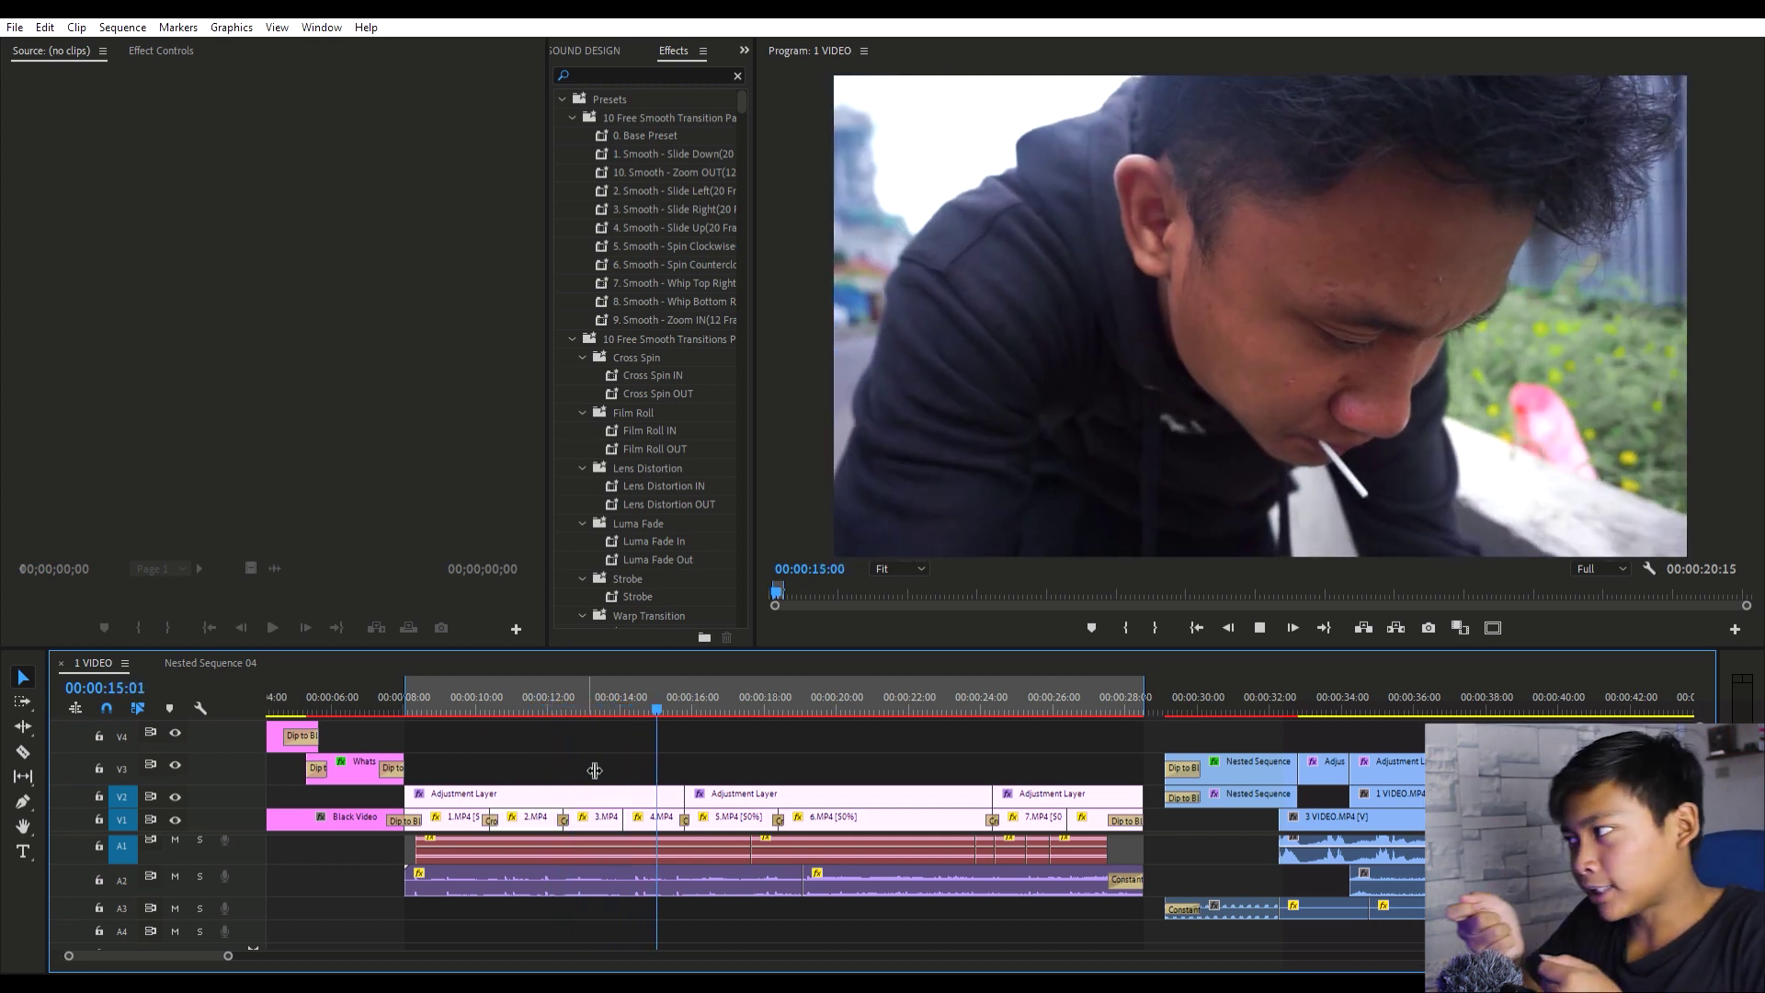
pyautogui.press('space')
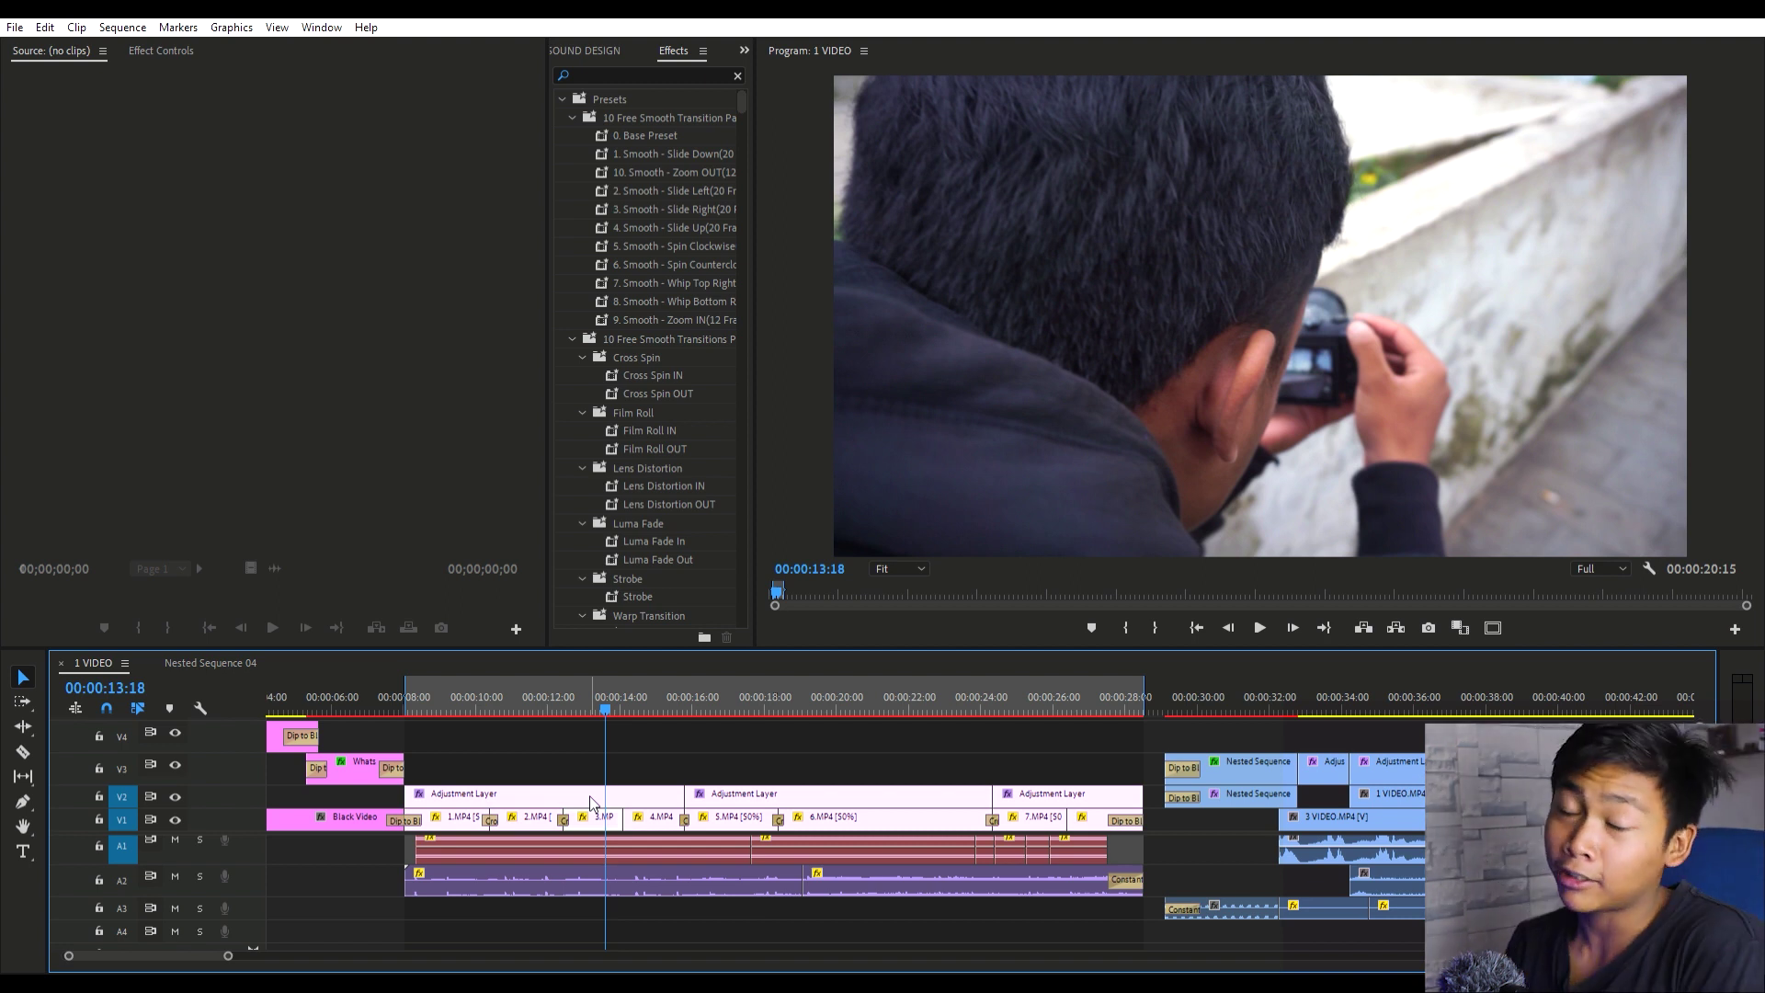
# Play the remaining montage in stretches, skipping ahead to 7.MP4 and stopping at 00:00:27:16
pyautogui.press('space')
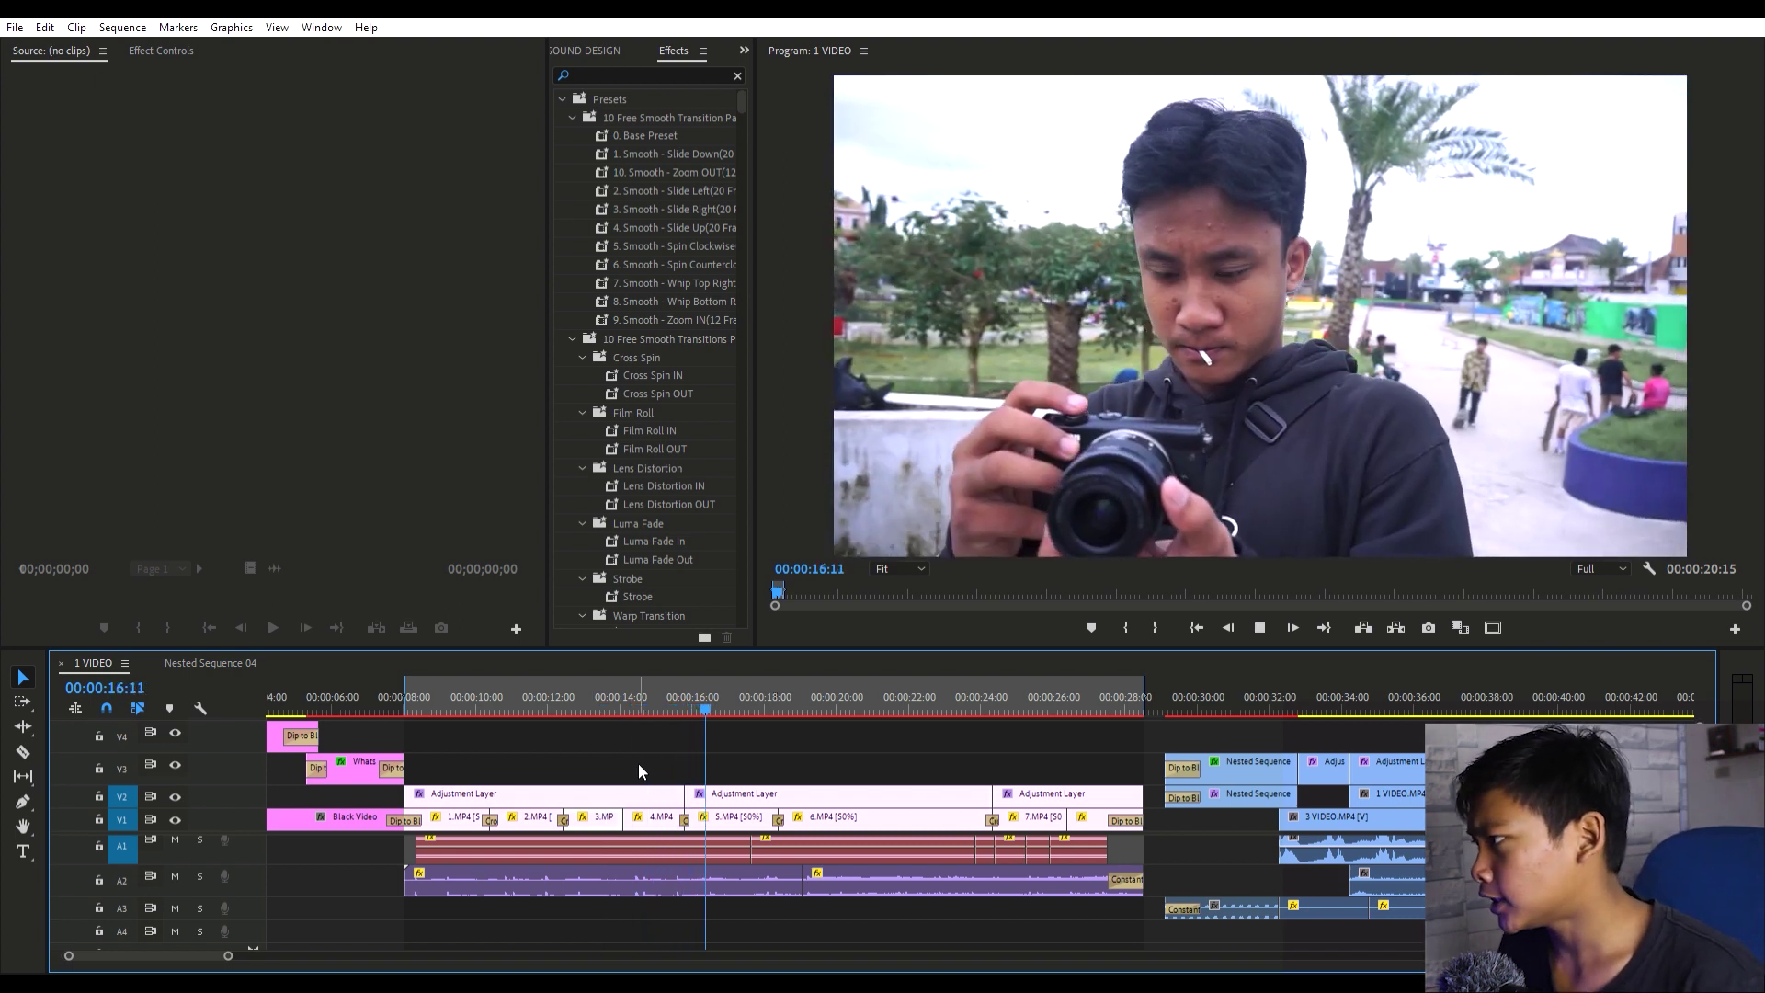
pyautogui.press('space')
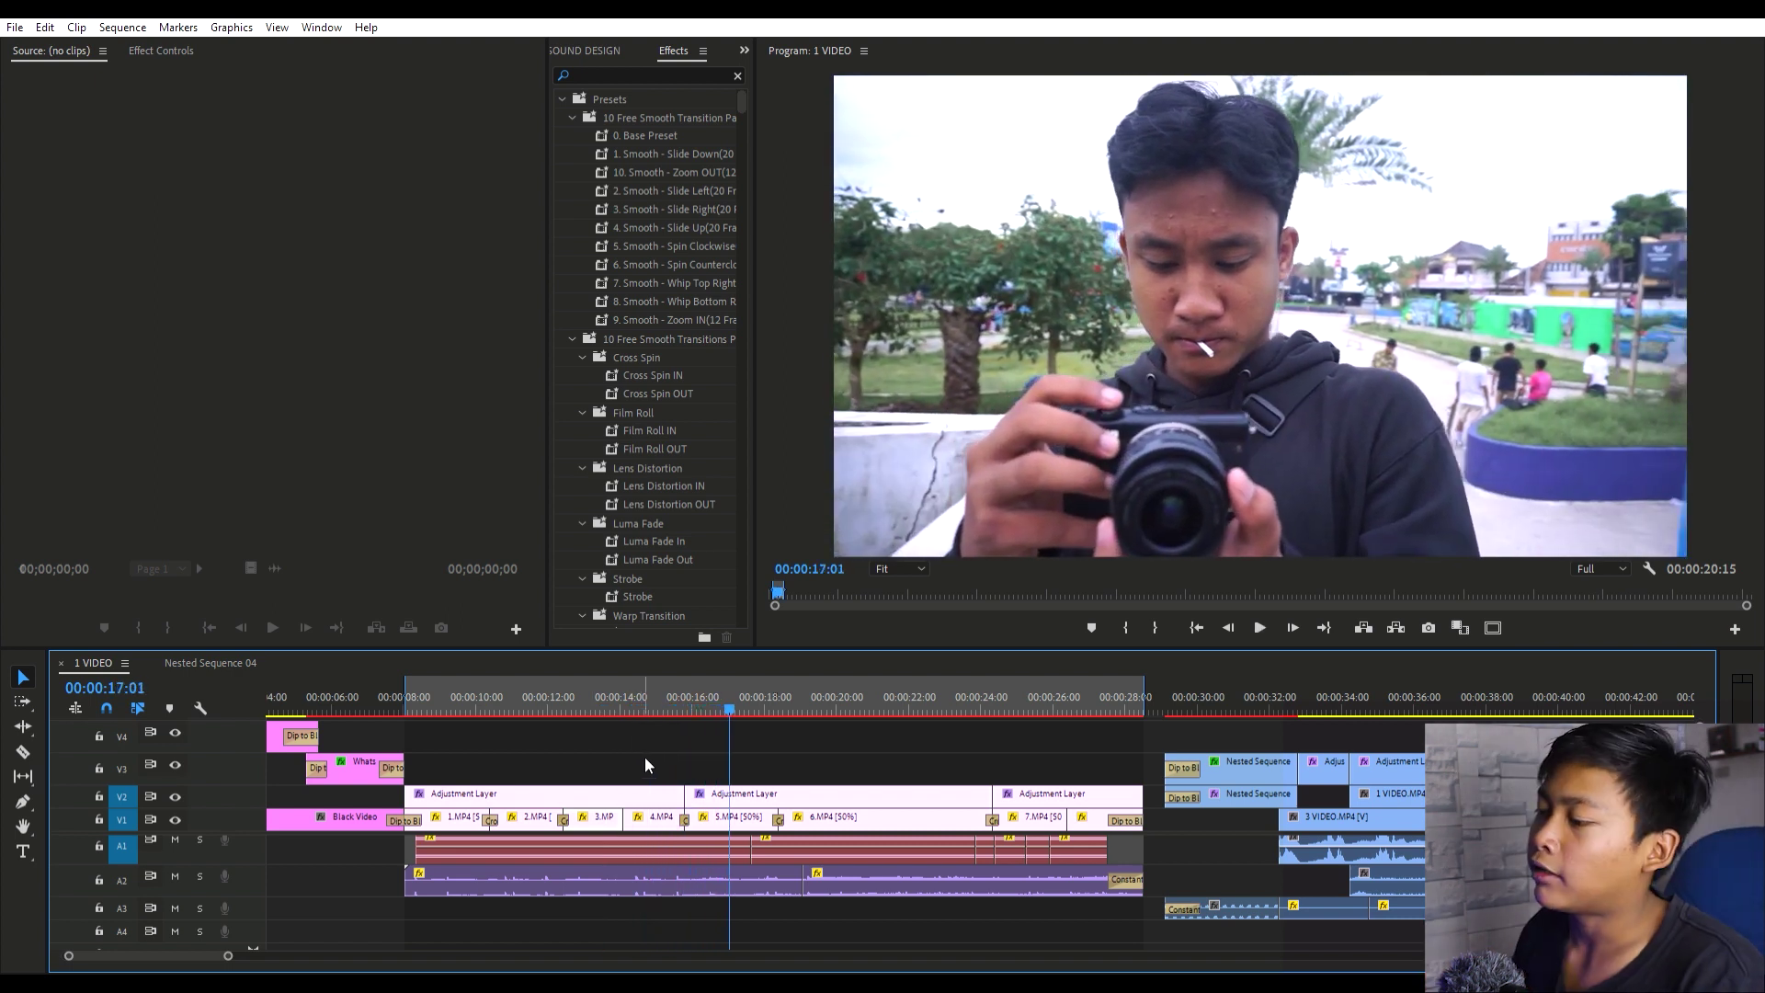
pyautogui.press('space')
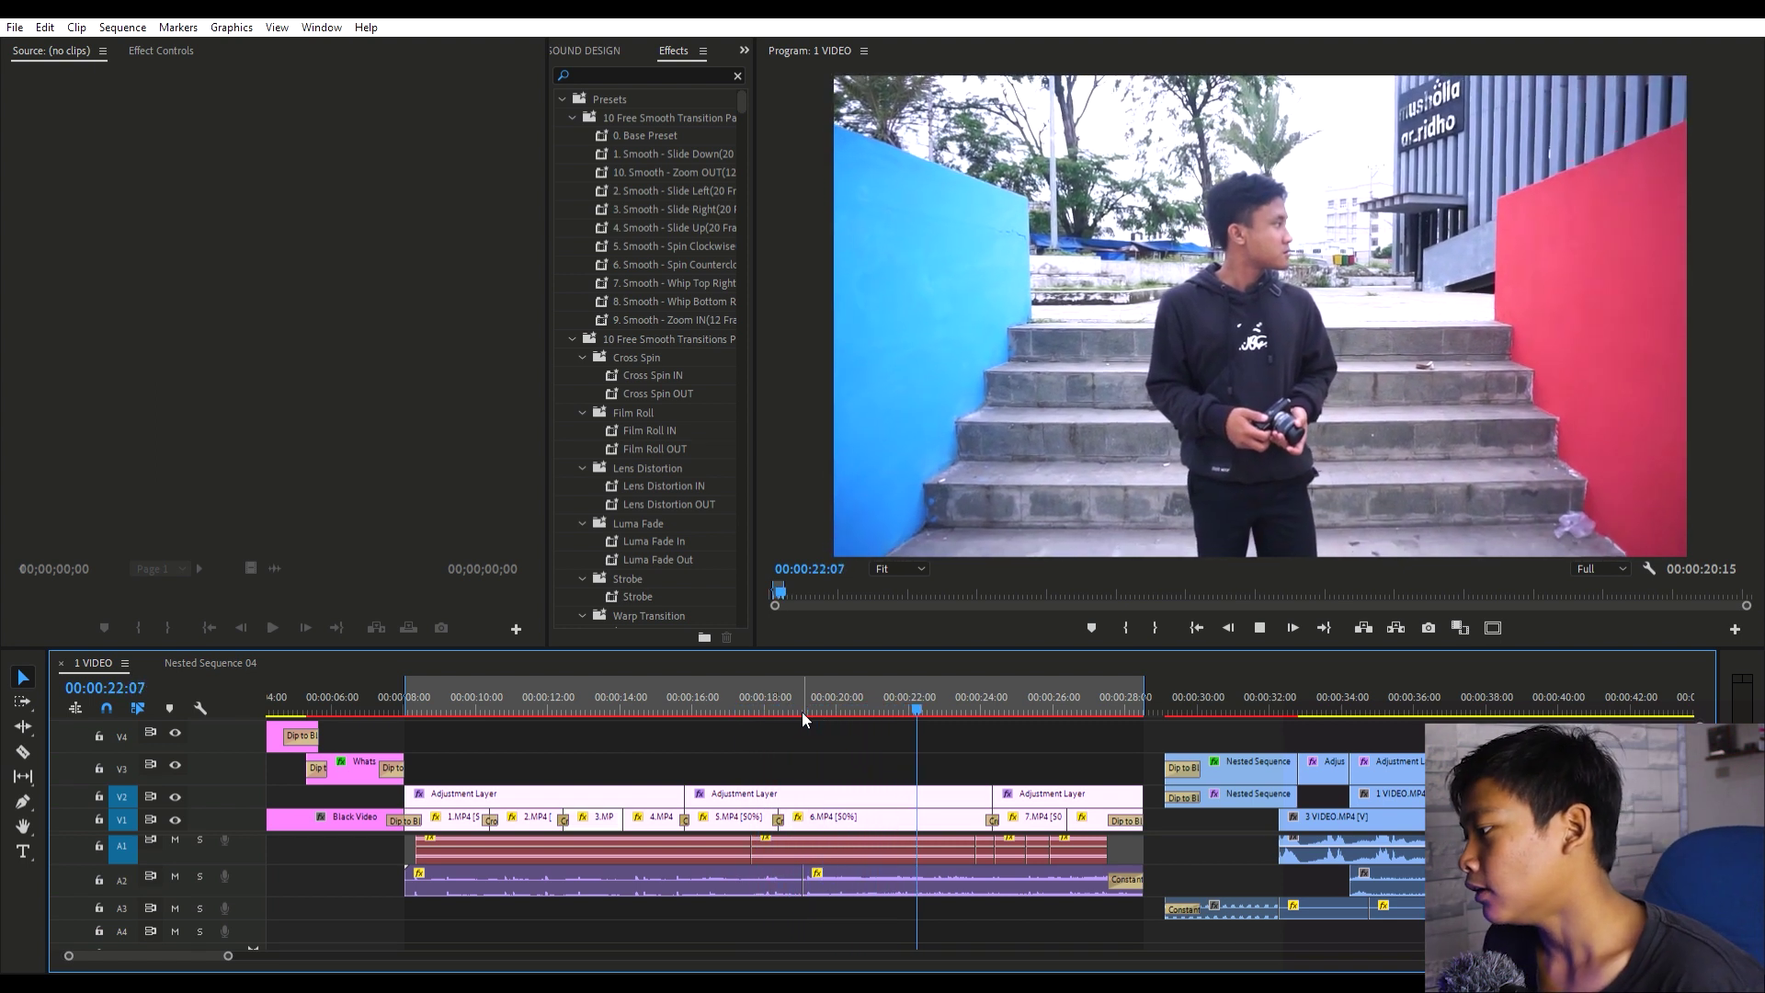
pyautogui.click(1000, 712)
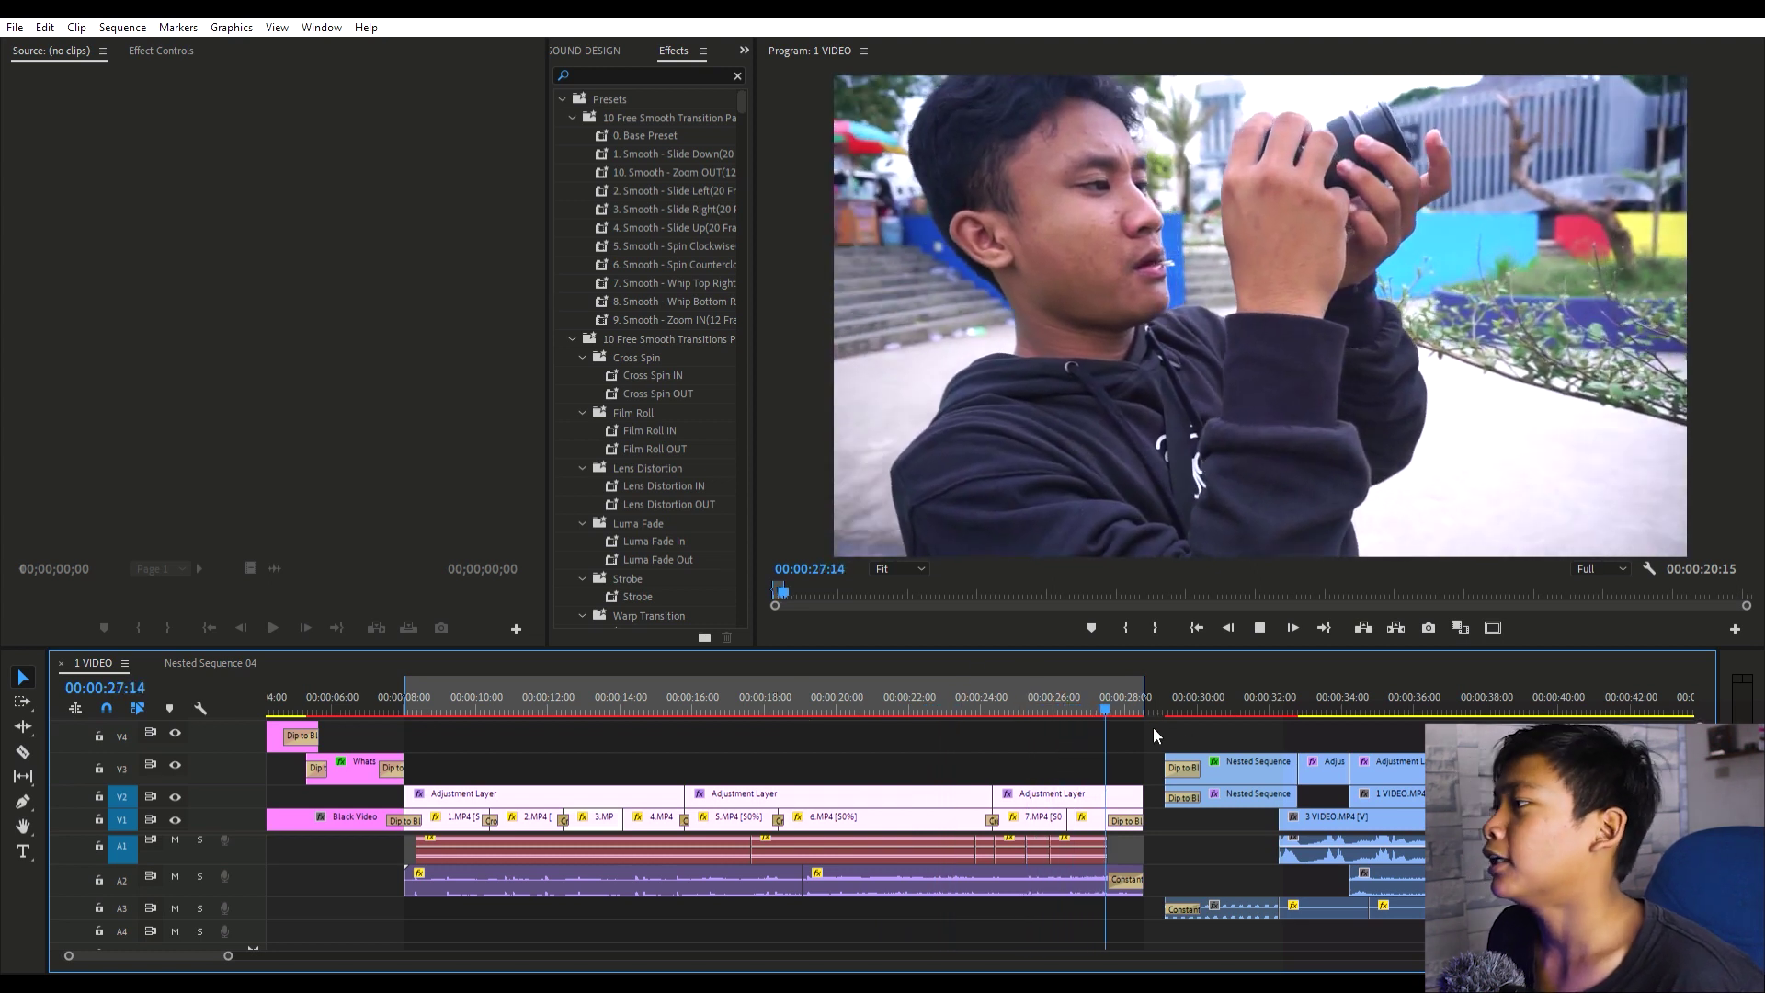
pyautogui.press('space')
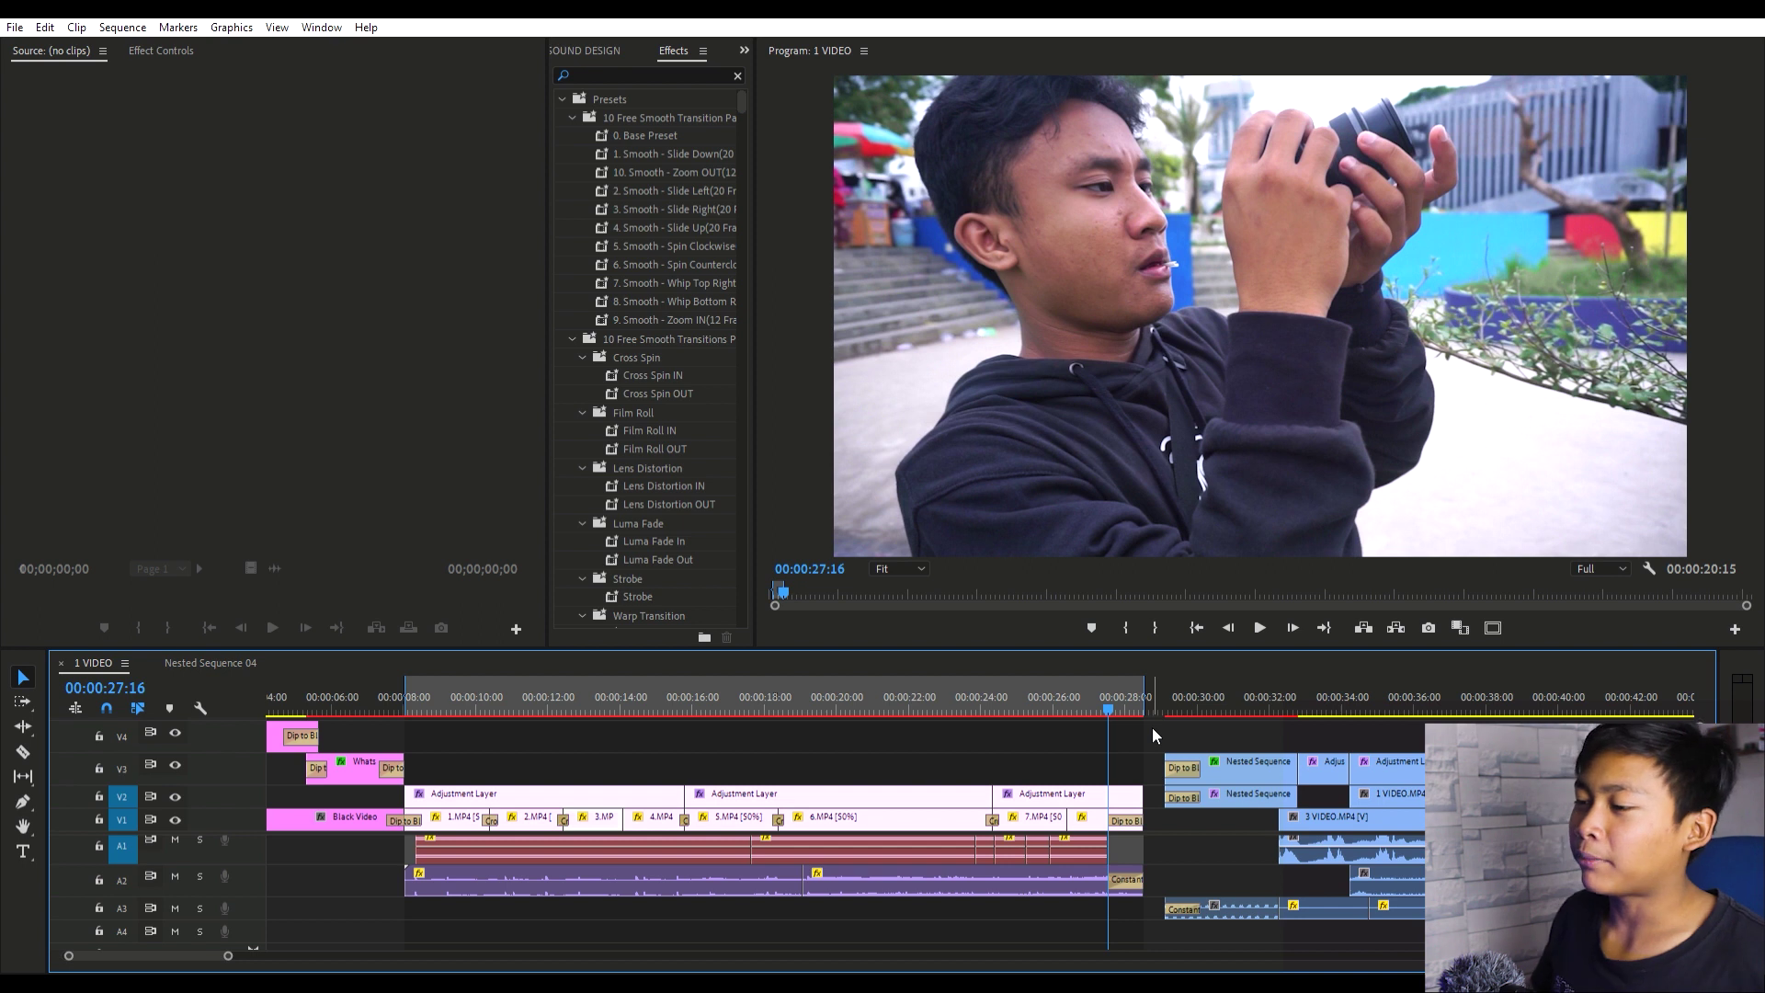
# Return to 00:00:09:20 in the first montage clip, 1.MP4, and examine how the adjustment layers sit above the montage clips
pyautogui.click(465, 678)
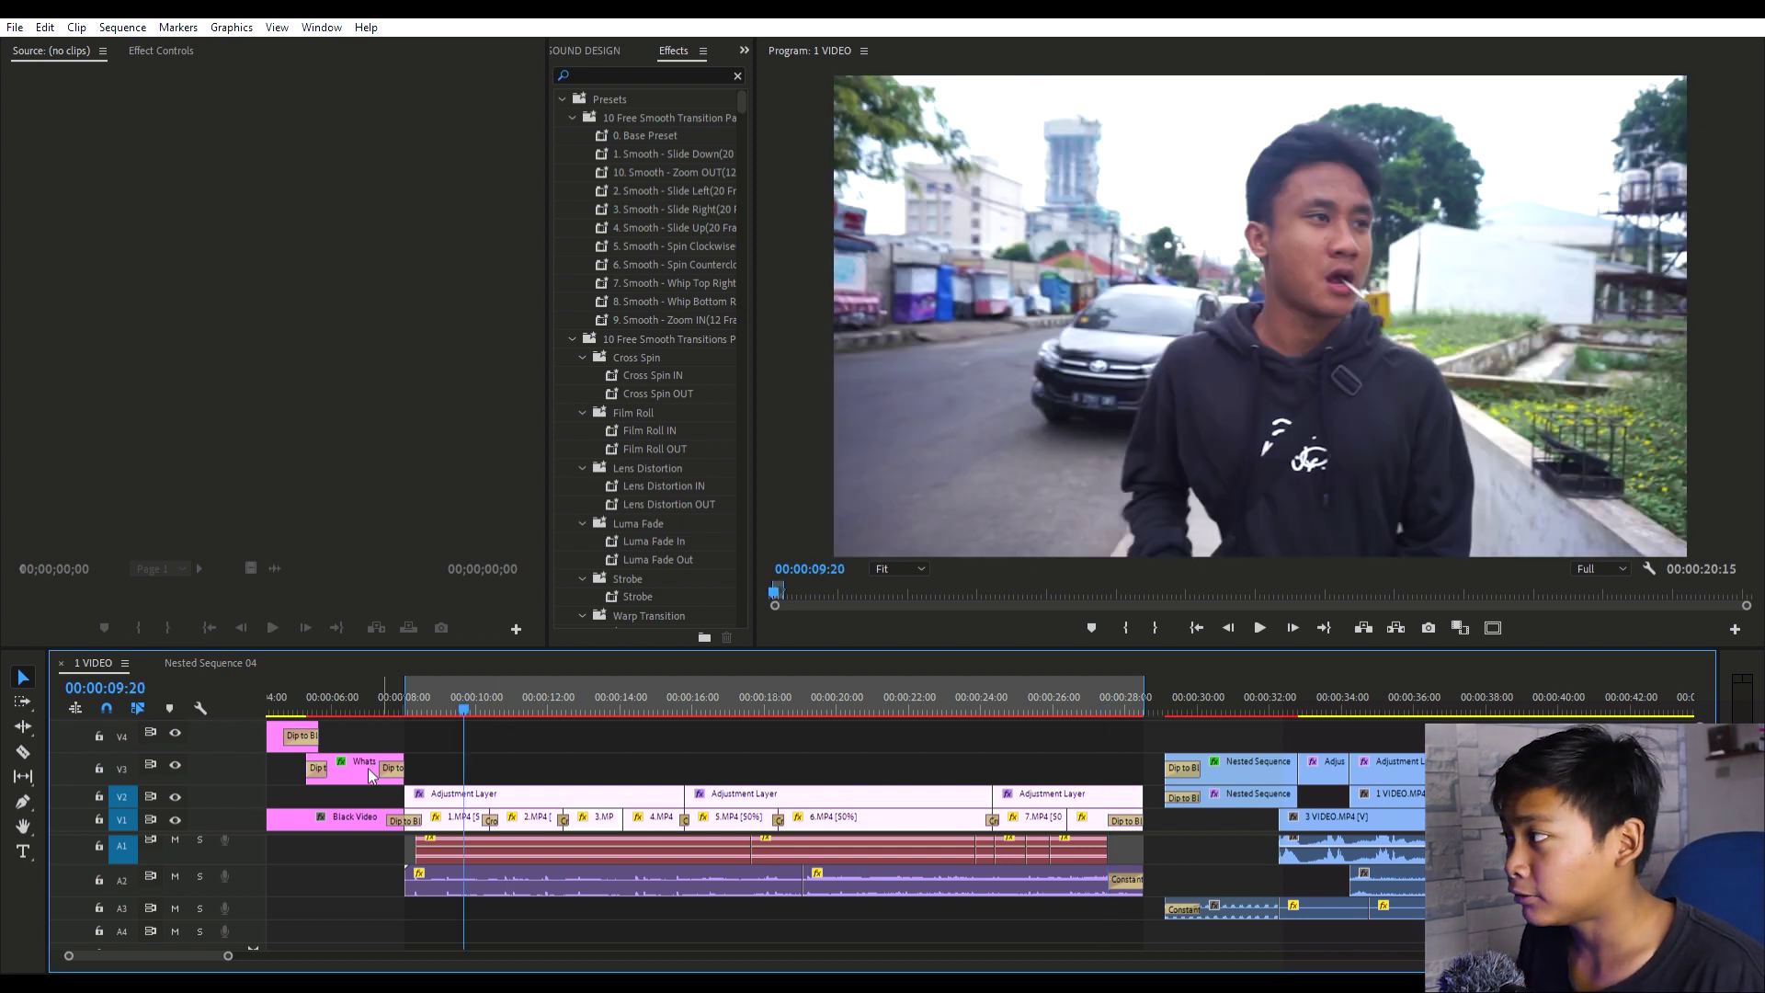
pyautogui.moveTo(578, 738); pyautogui.dragTo(623, 775)
pyautogui.moveTo(650, 768); pyautogui.dragTo(974, 727)
pyautogui.click(996, 755)
pyautogui.scroll(-3, 700, 781)
pyautogui.scroll(-1, 598, 758)
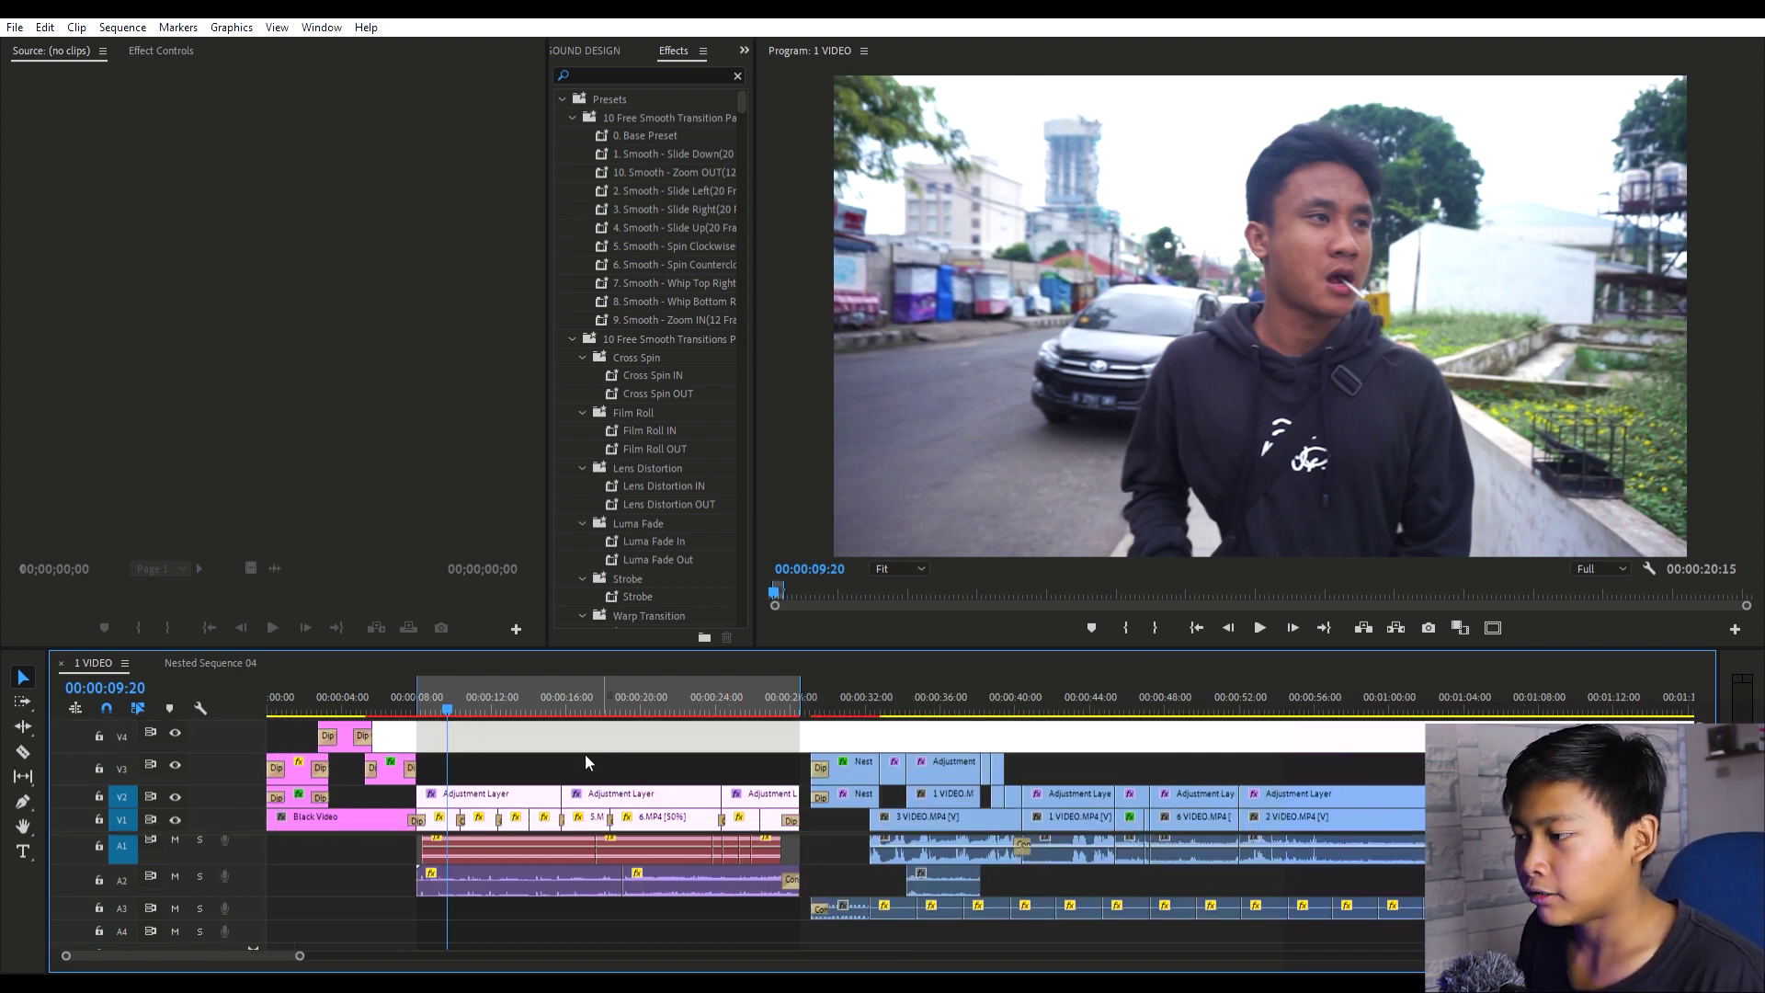
pyautogui.scroll(4, 544, 753)
pyautogui.hscroll(-2, 443, 753)
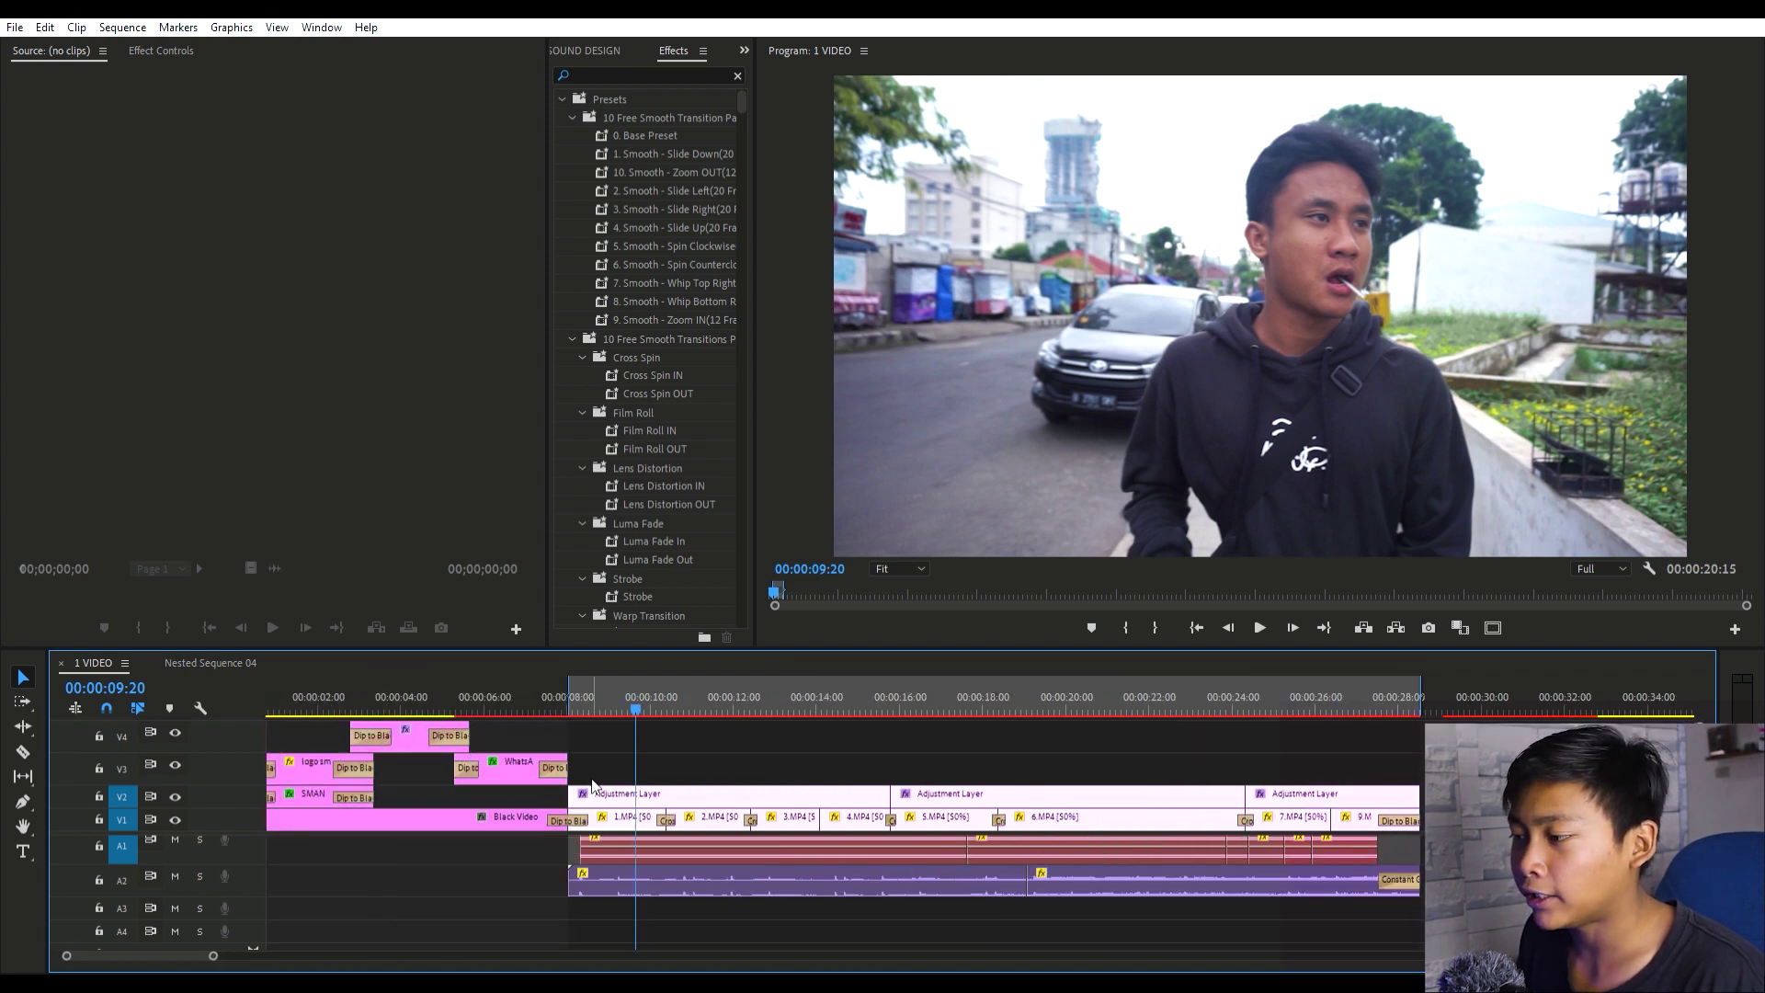
# Turn the V2 track output off and back on to compare the montage shot without and with its adjustment layer
pyautogui.click(174, 792)
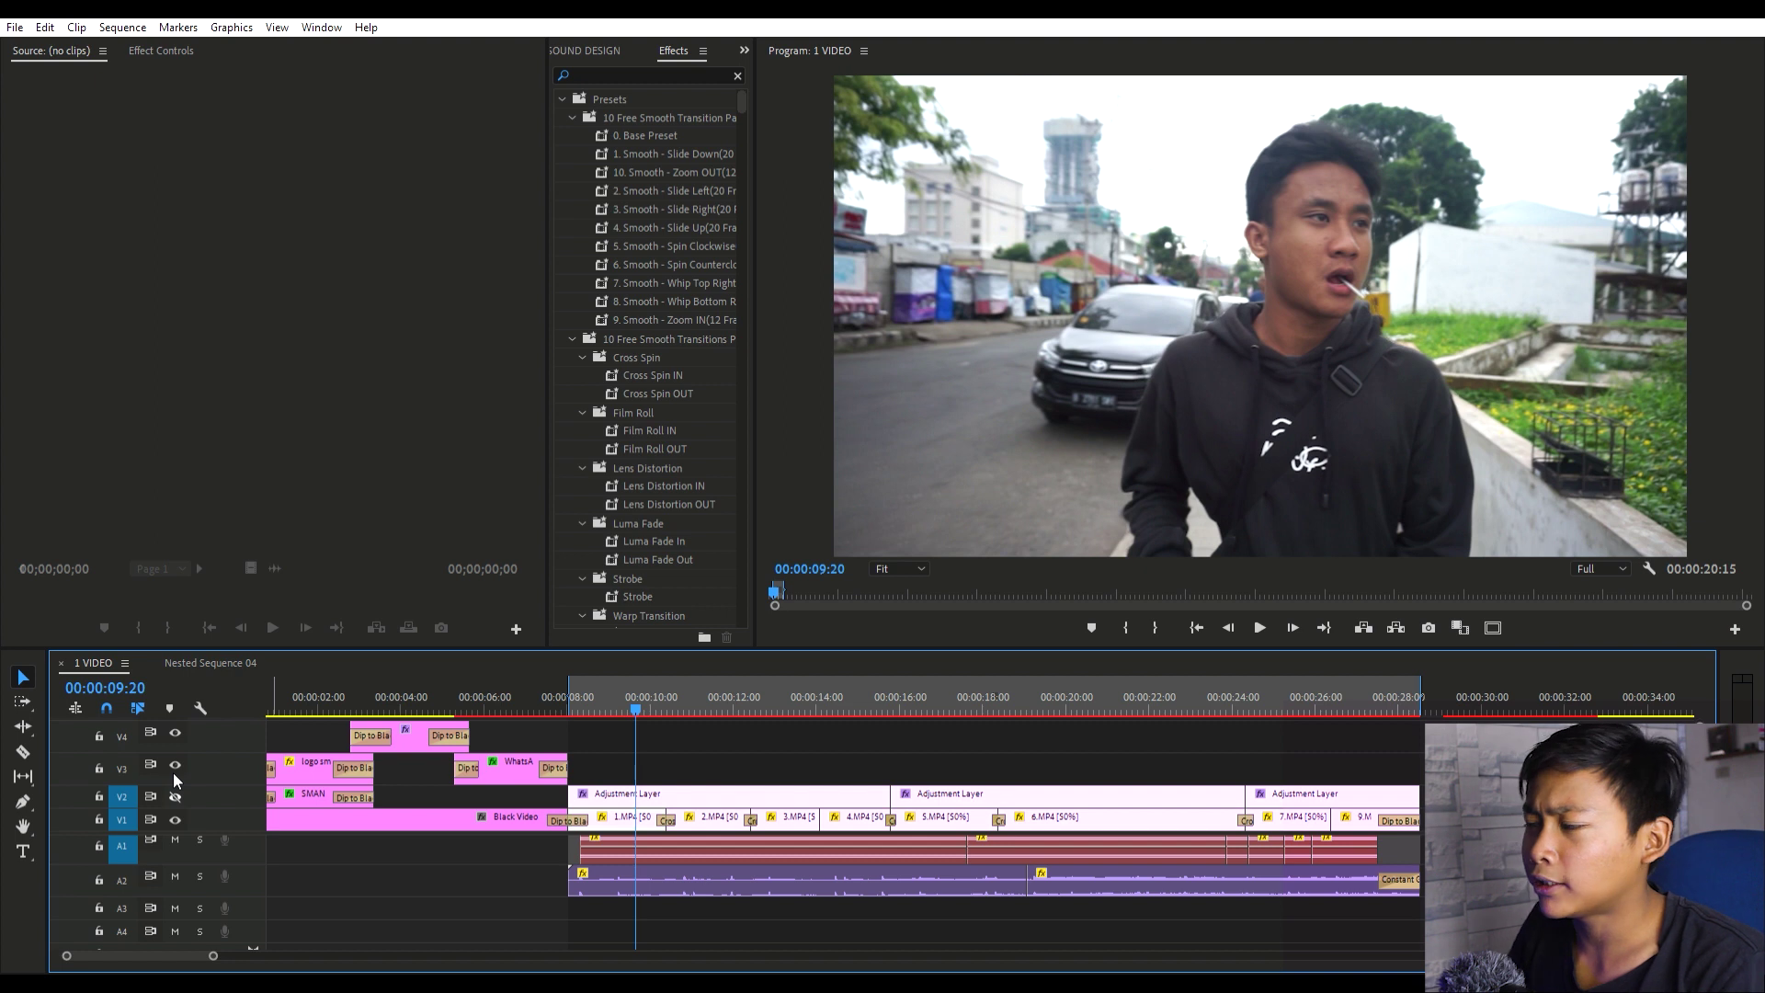
pyautogui.scroll(1, 173, 772)
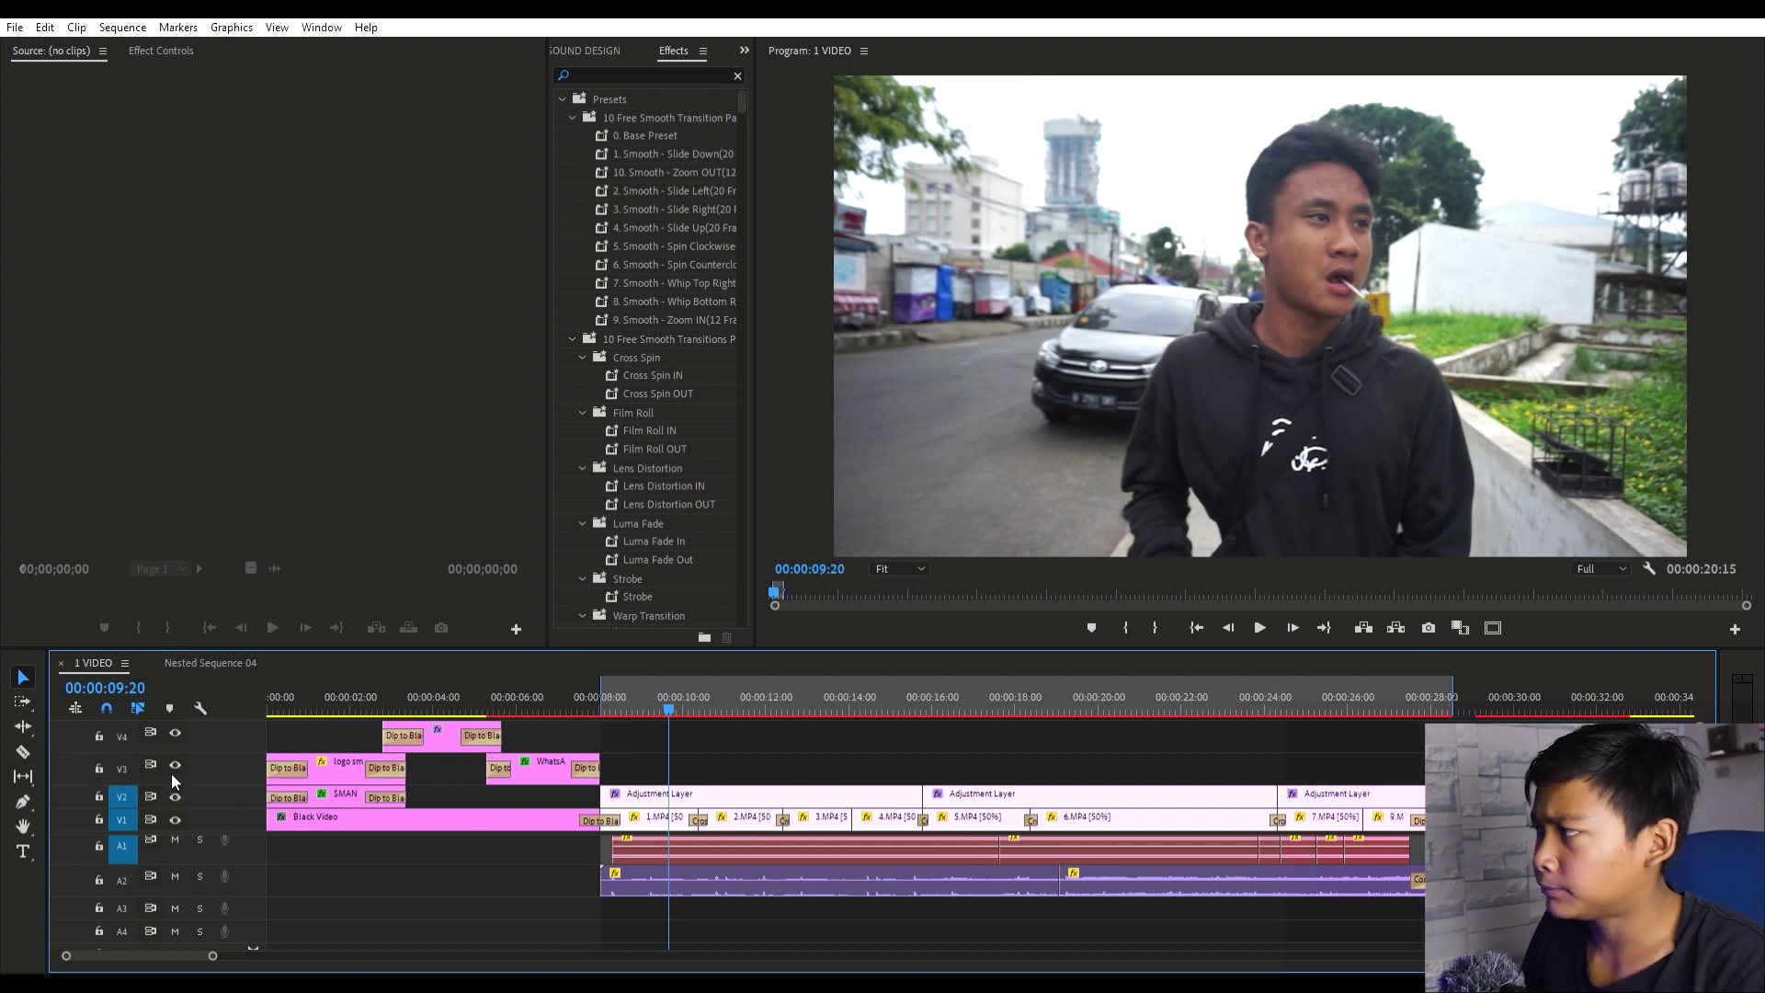
pyautogui.click(172, 775)
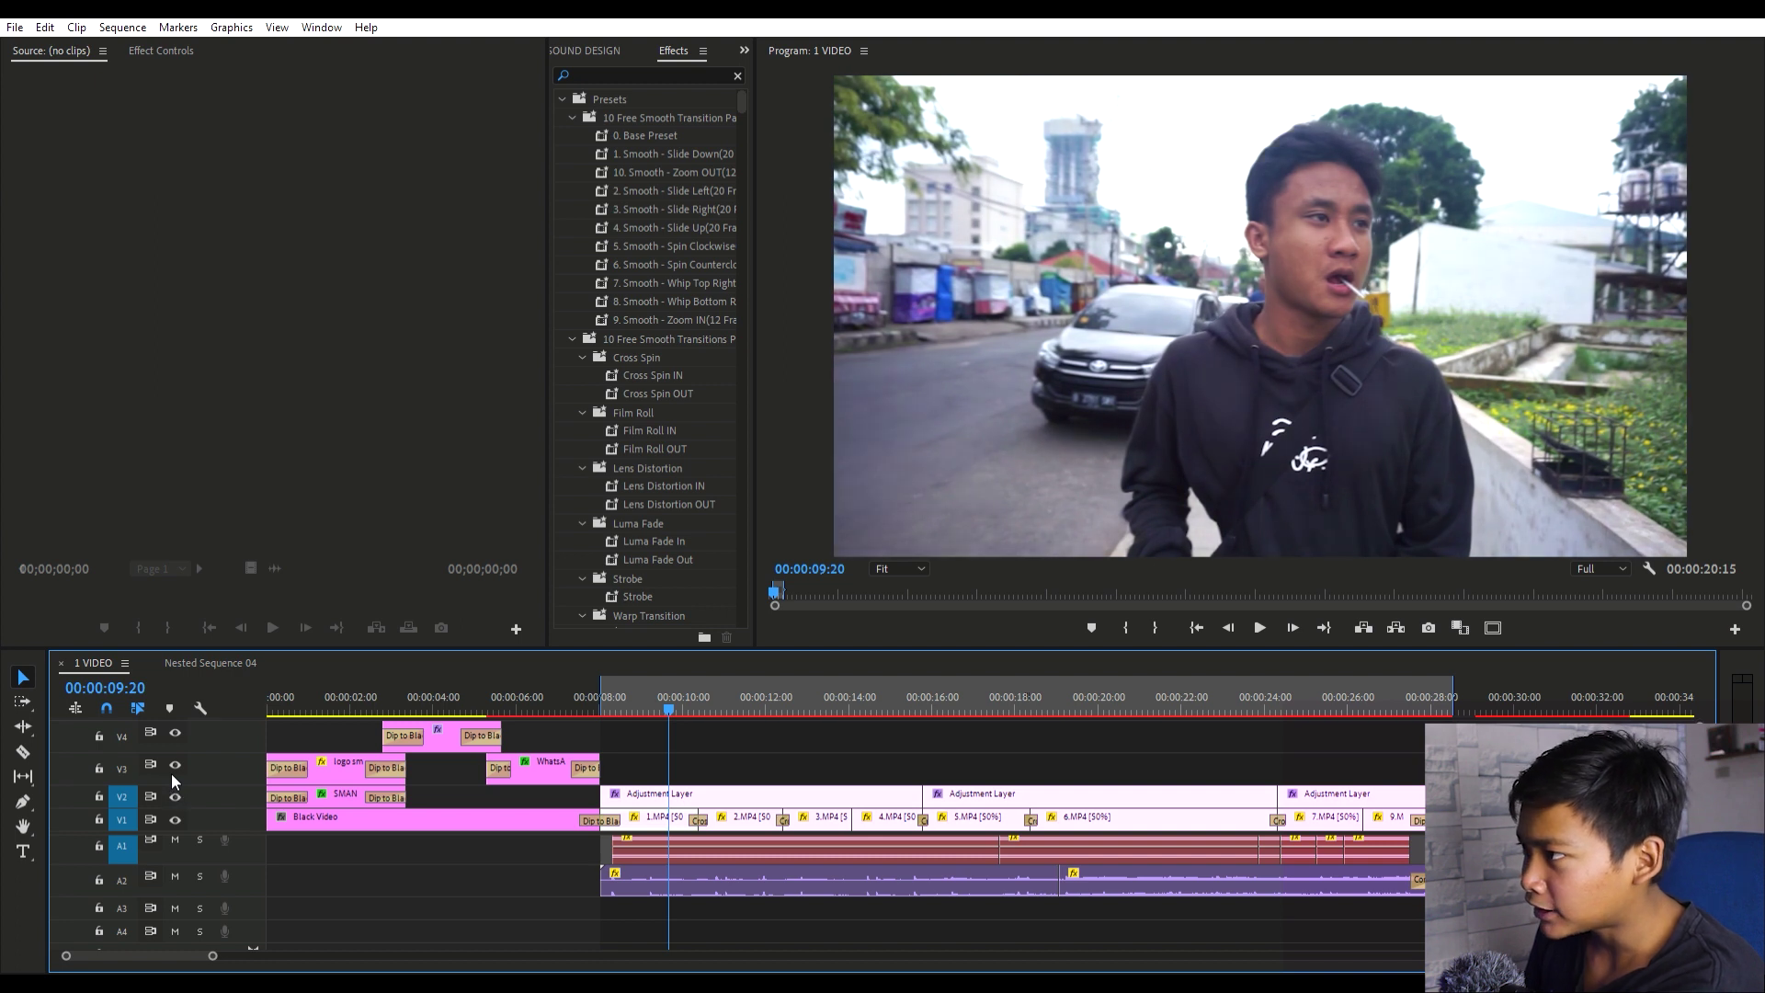
# Scrub forward to the end of clip 5.MP4 and play the montage on through clip 6.MP4
pyautogui.scroll(-1, 666, 800)
pyautogui.scroll(-2, 799, 717)
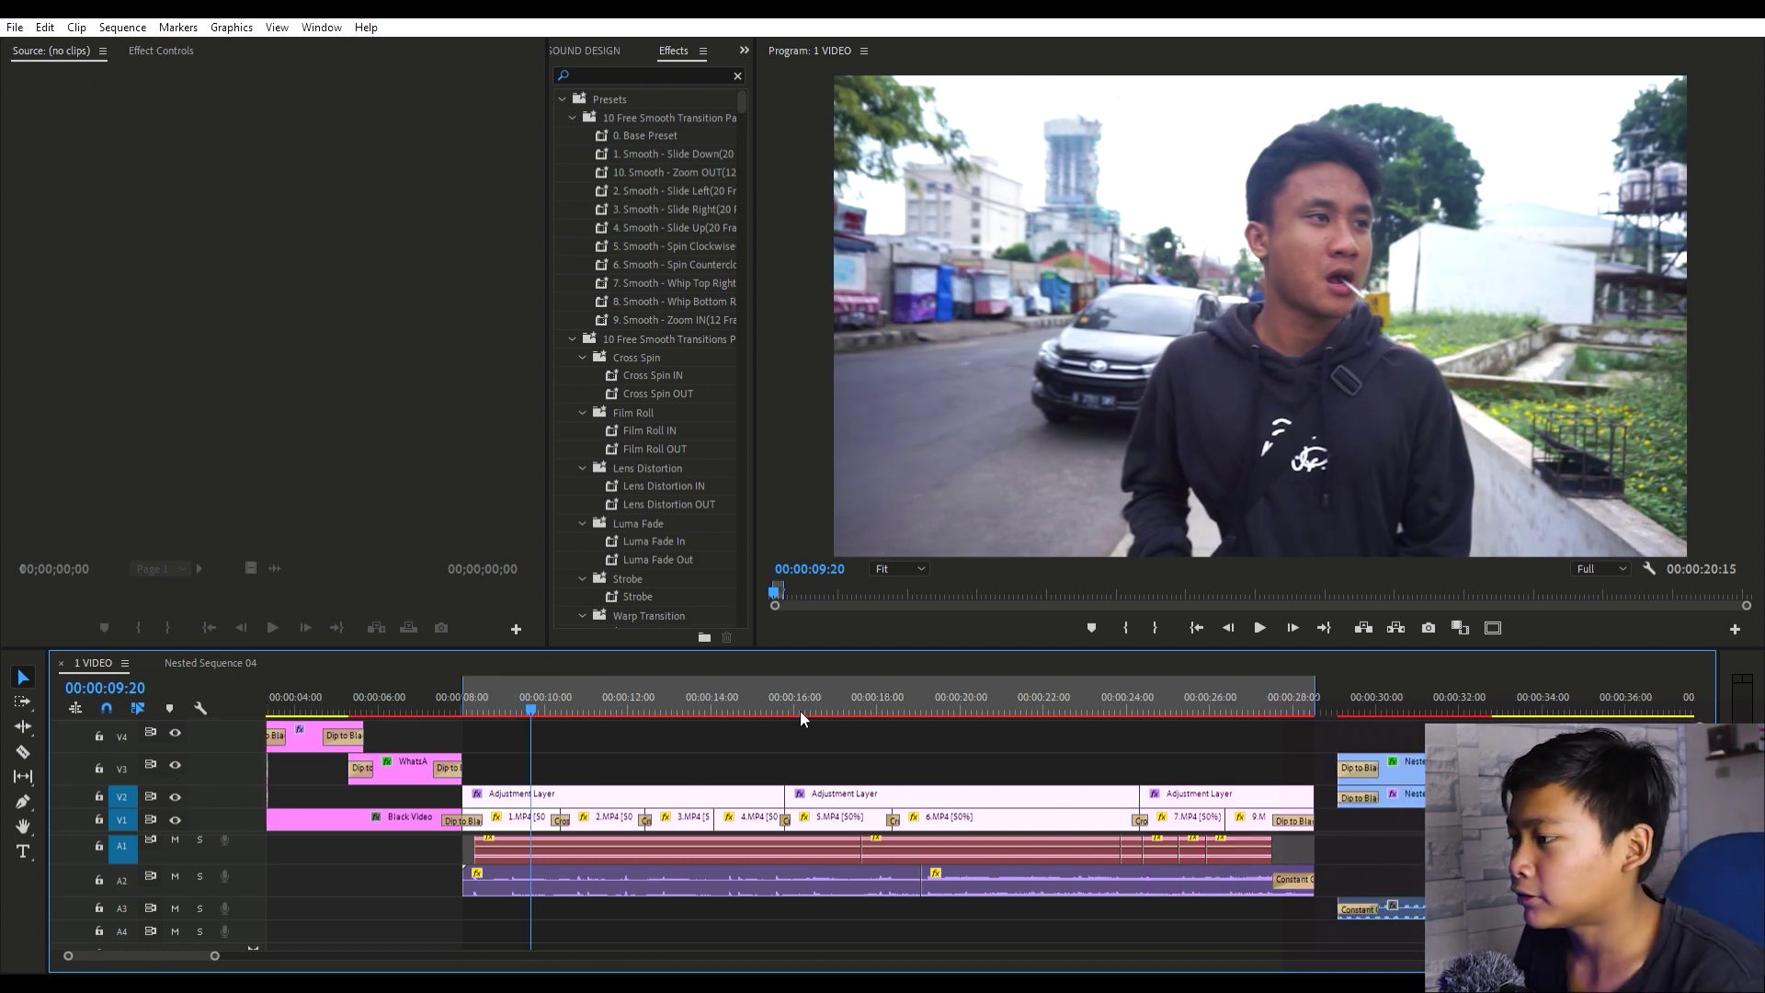
pyautogui.moveTo(560, 703); pyautogui.dragTo(867, 691)
pyautogui.press('space')
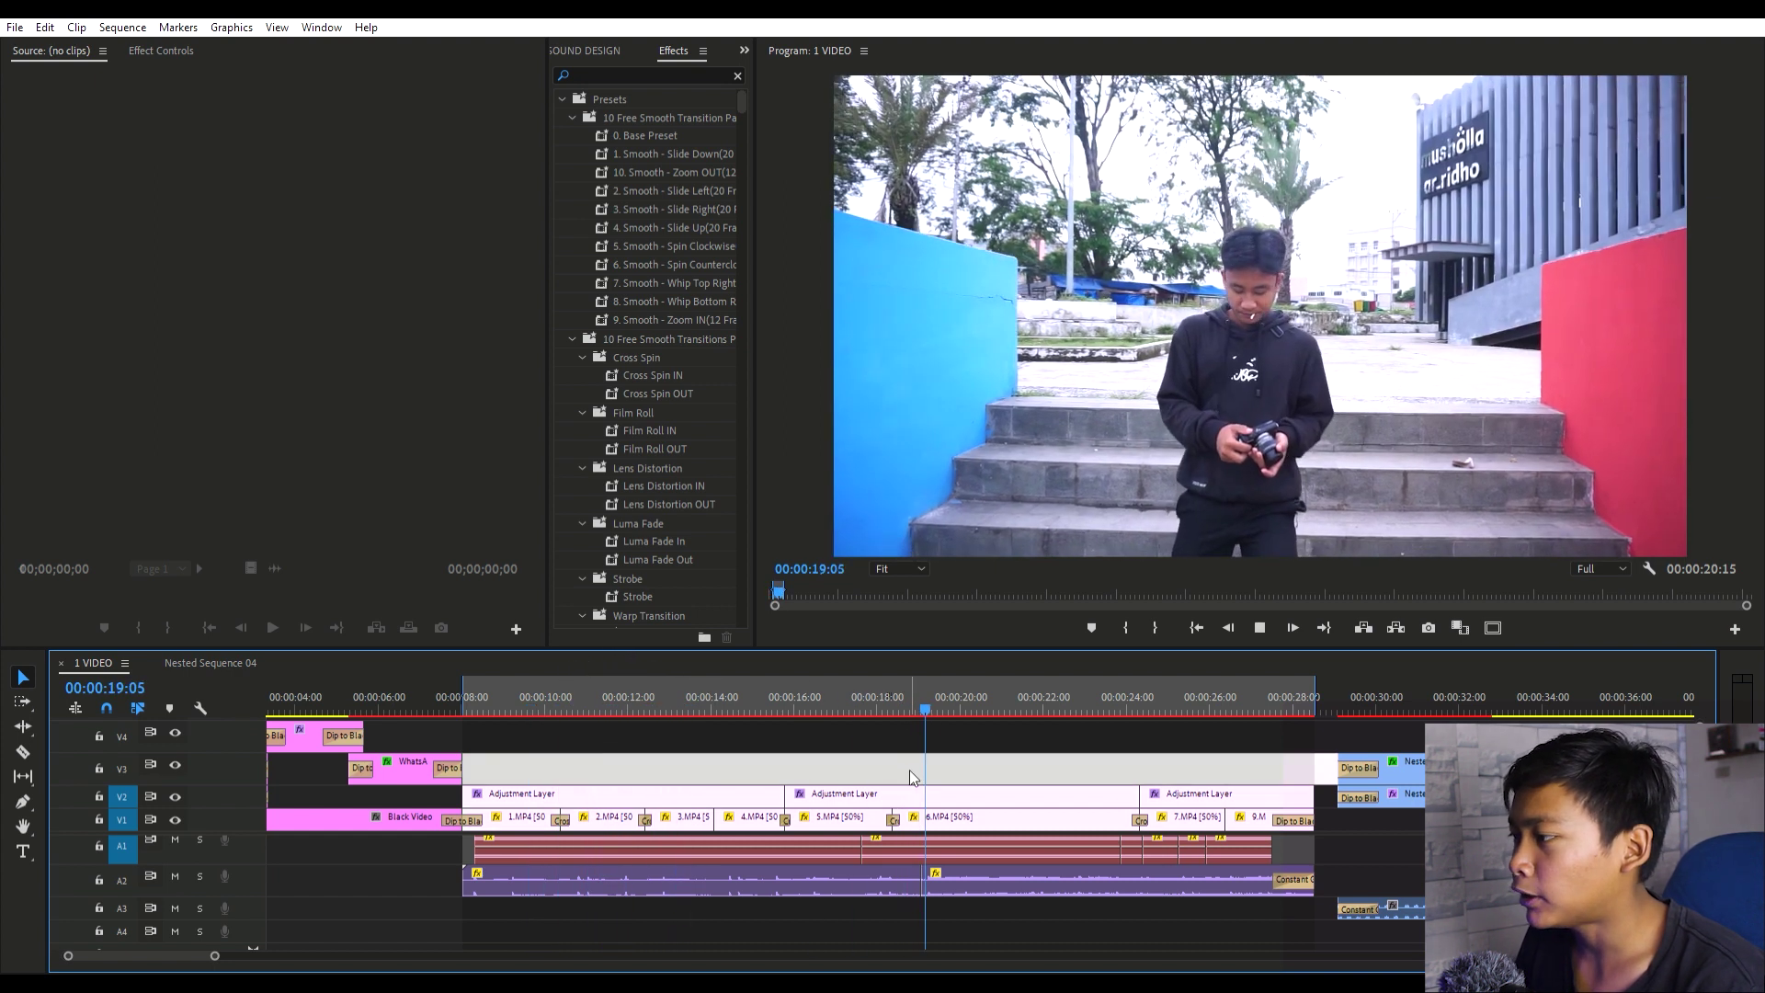
pyautogui.press('-')
pyautogui.press('-')
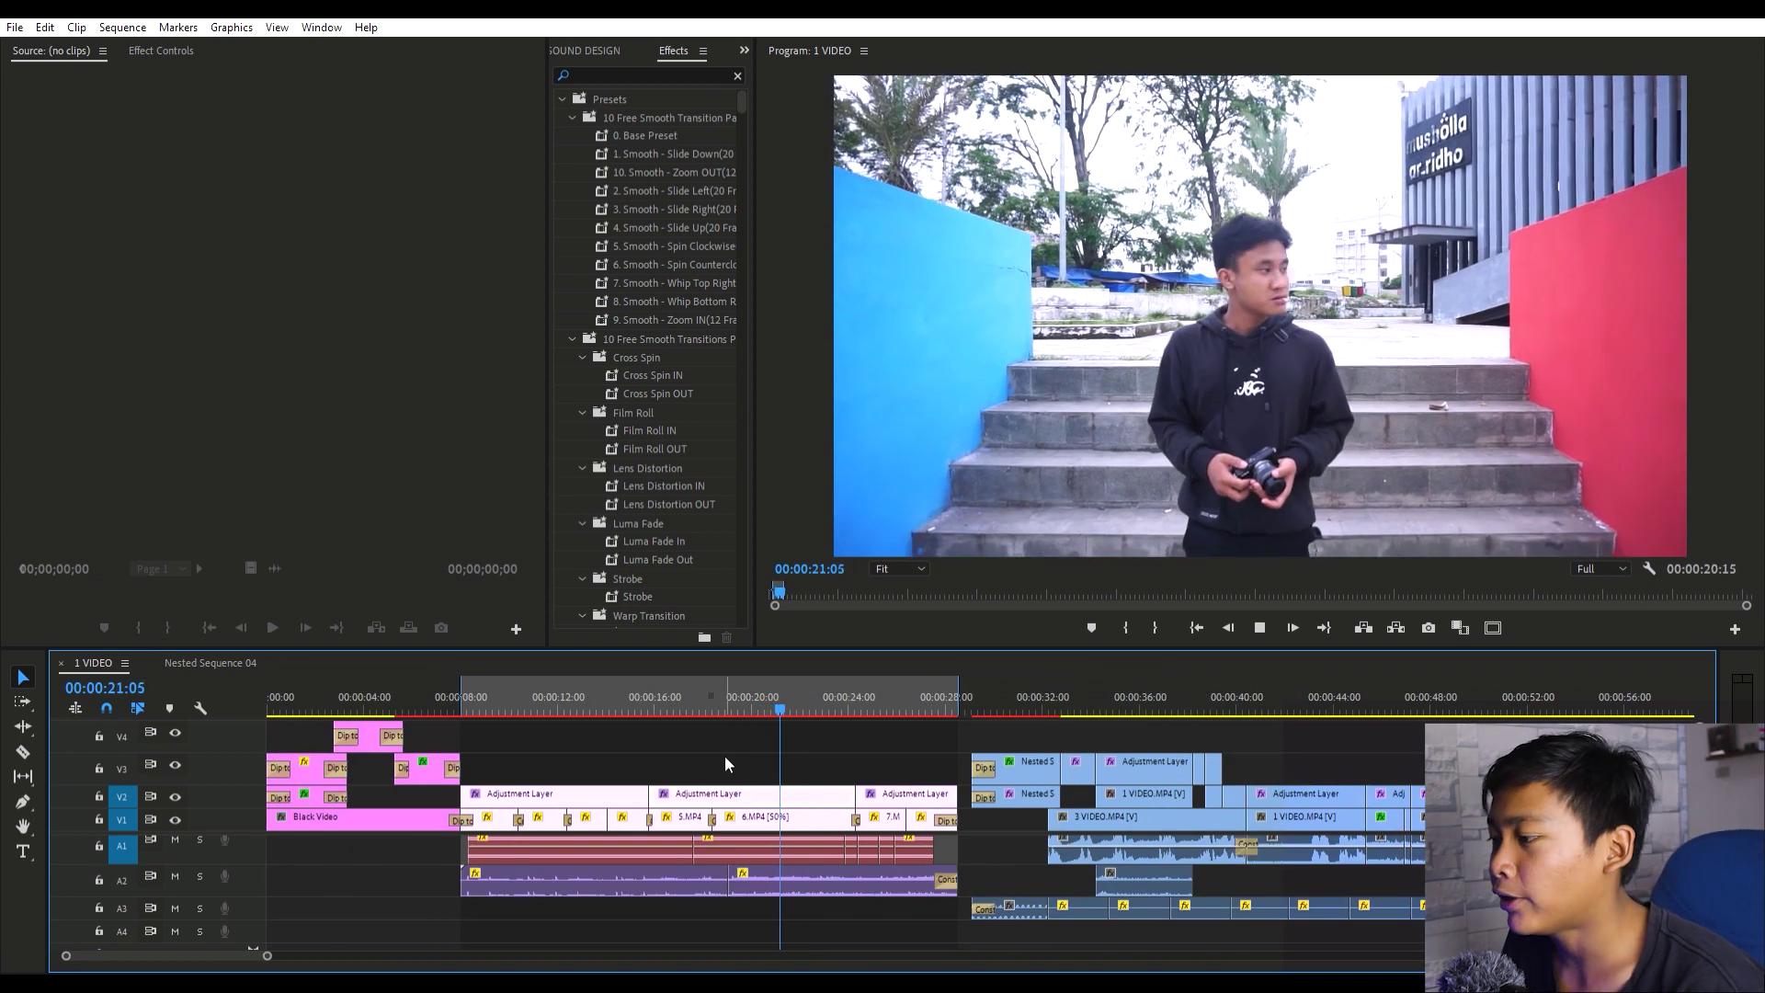
pyautogui.press('=')
pyautogui.press('=')
# Move the playhead to 00:00:10:18, select all the montage audio clips on A1 to point them out, and deselect them
pyautogui.click(421, 692)
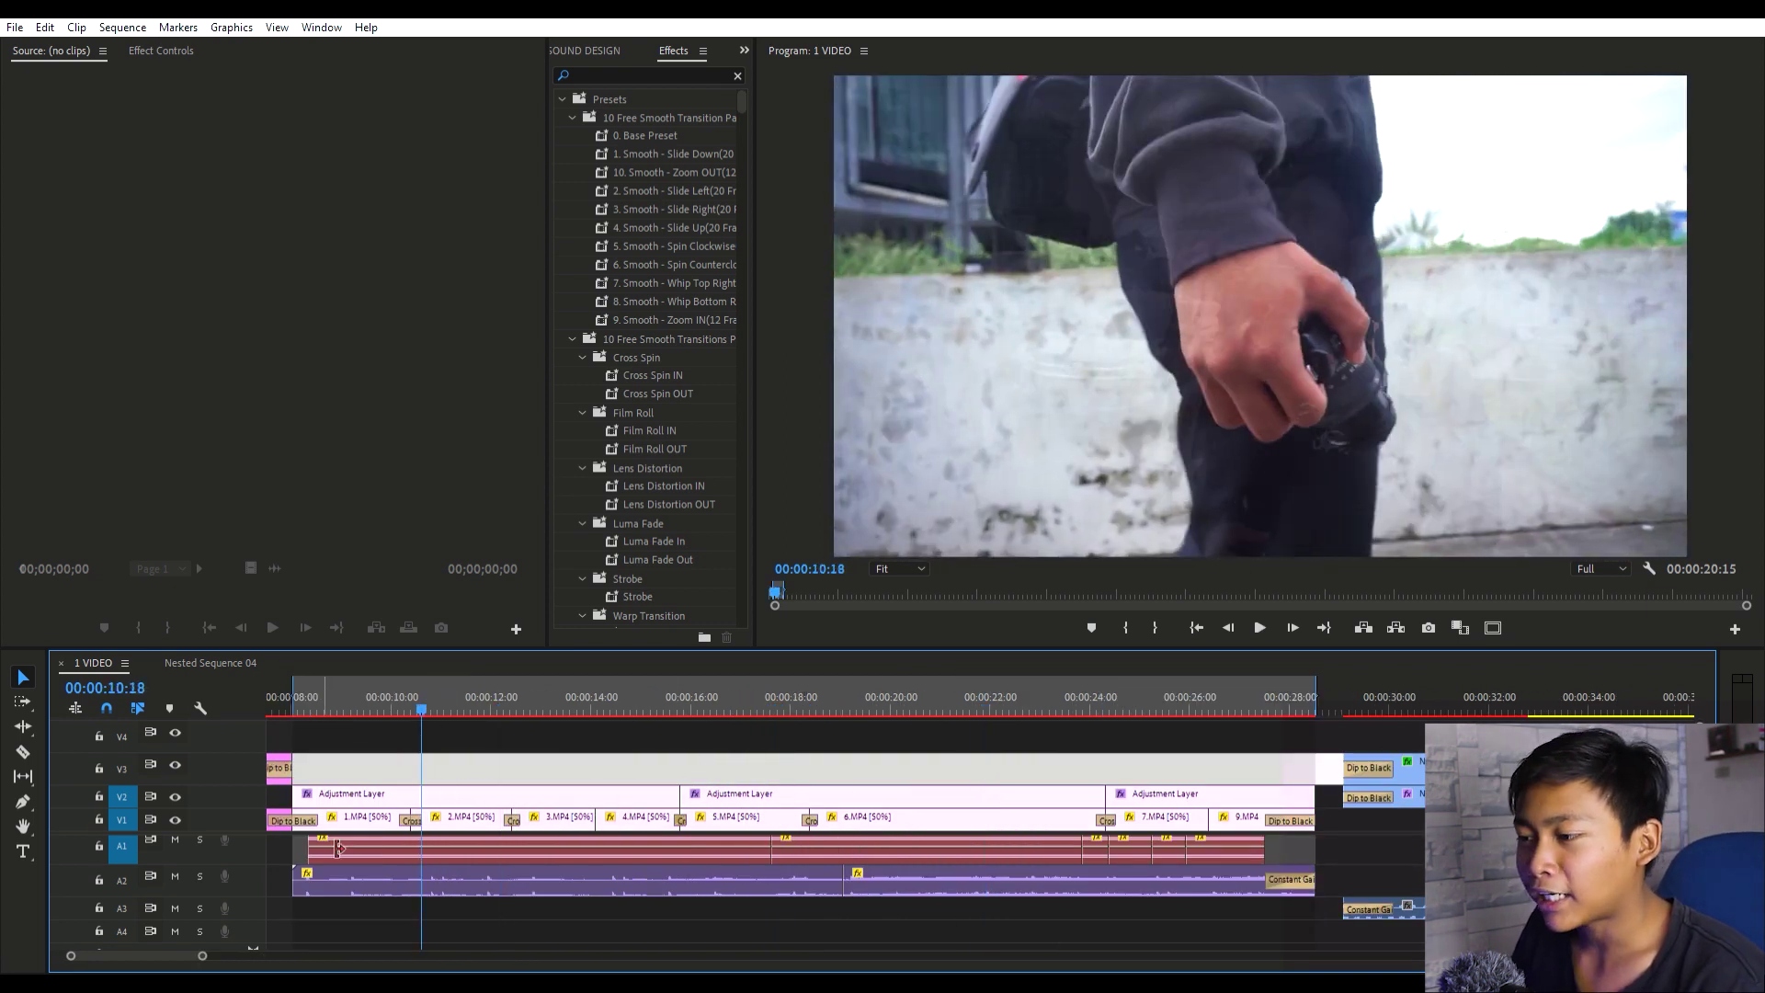
pyautogui.moveTo(270, 860); pyautogui.dragTo(1266, 846)
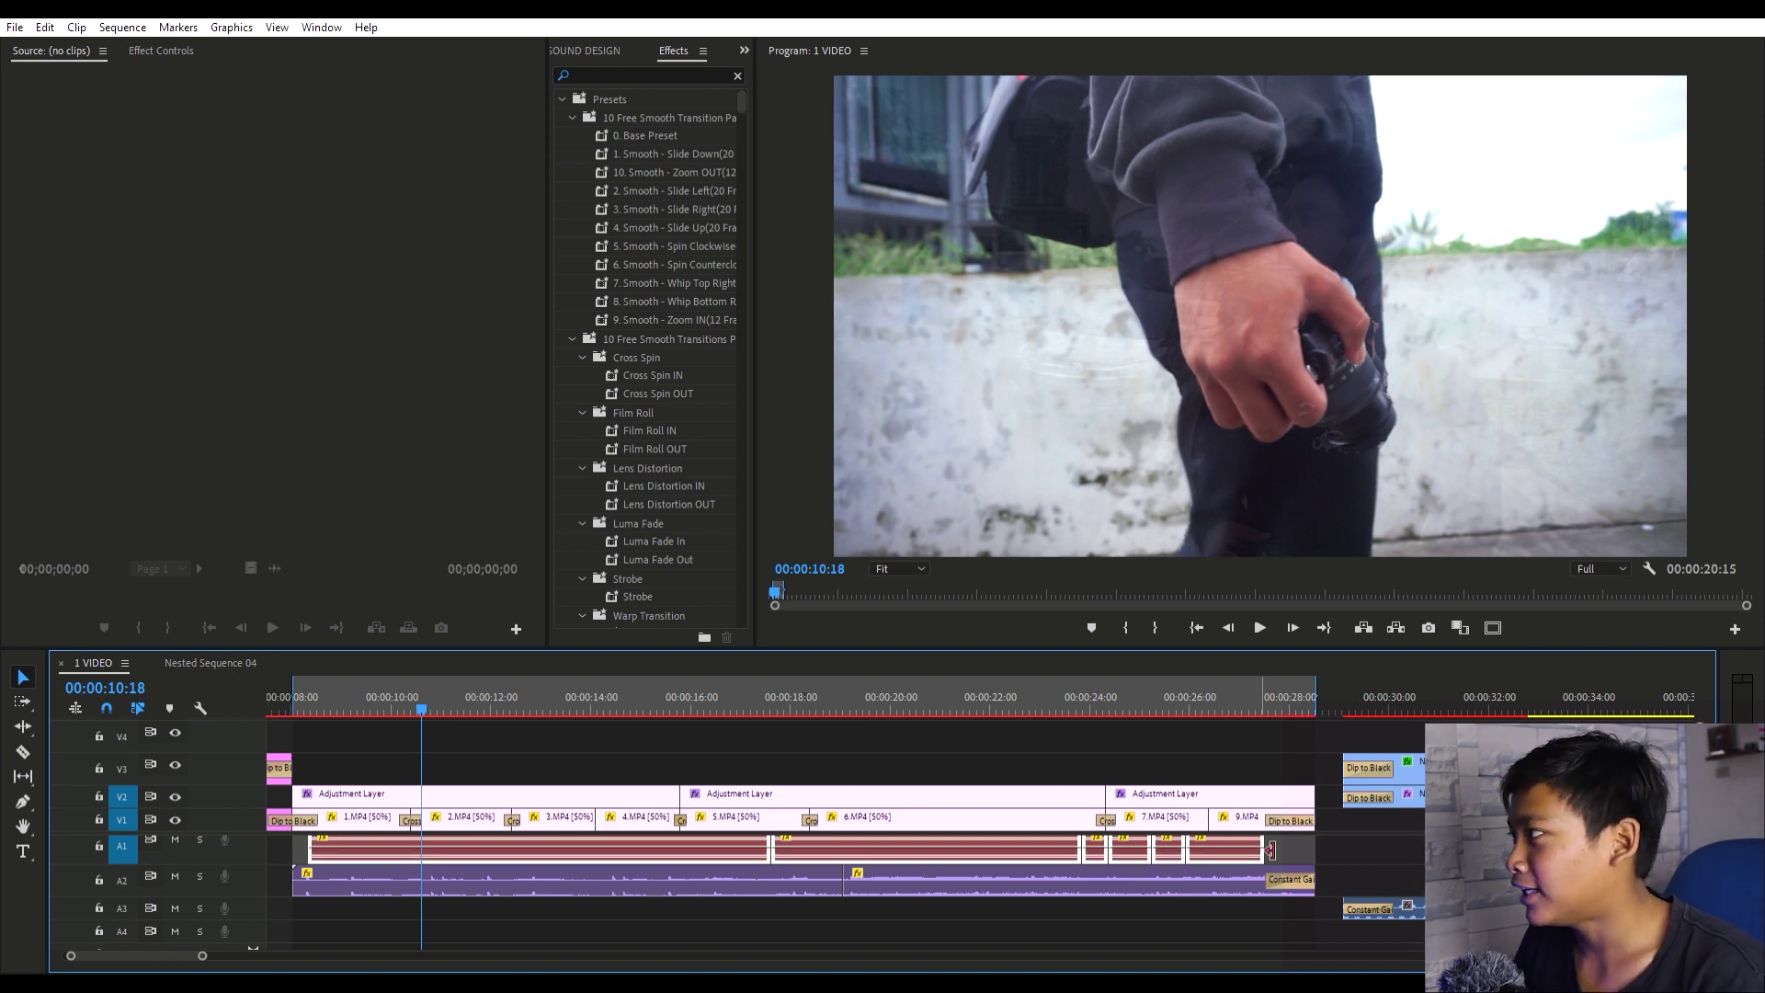
pyautogui.click(1302, 848)
pyautogui.scroll(3, 944, 798)
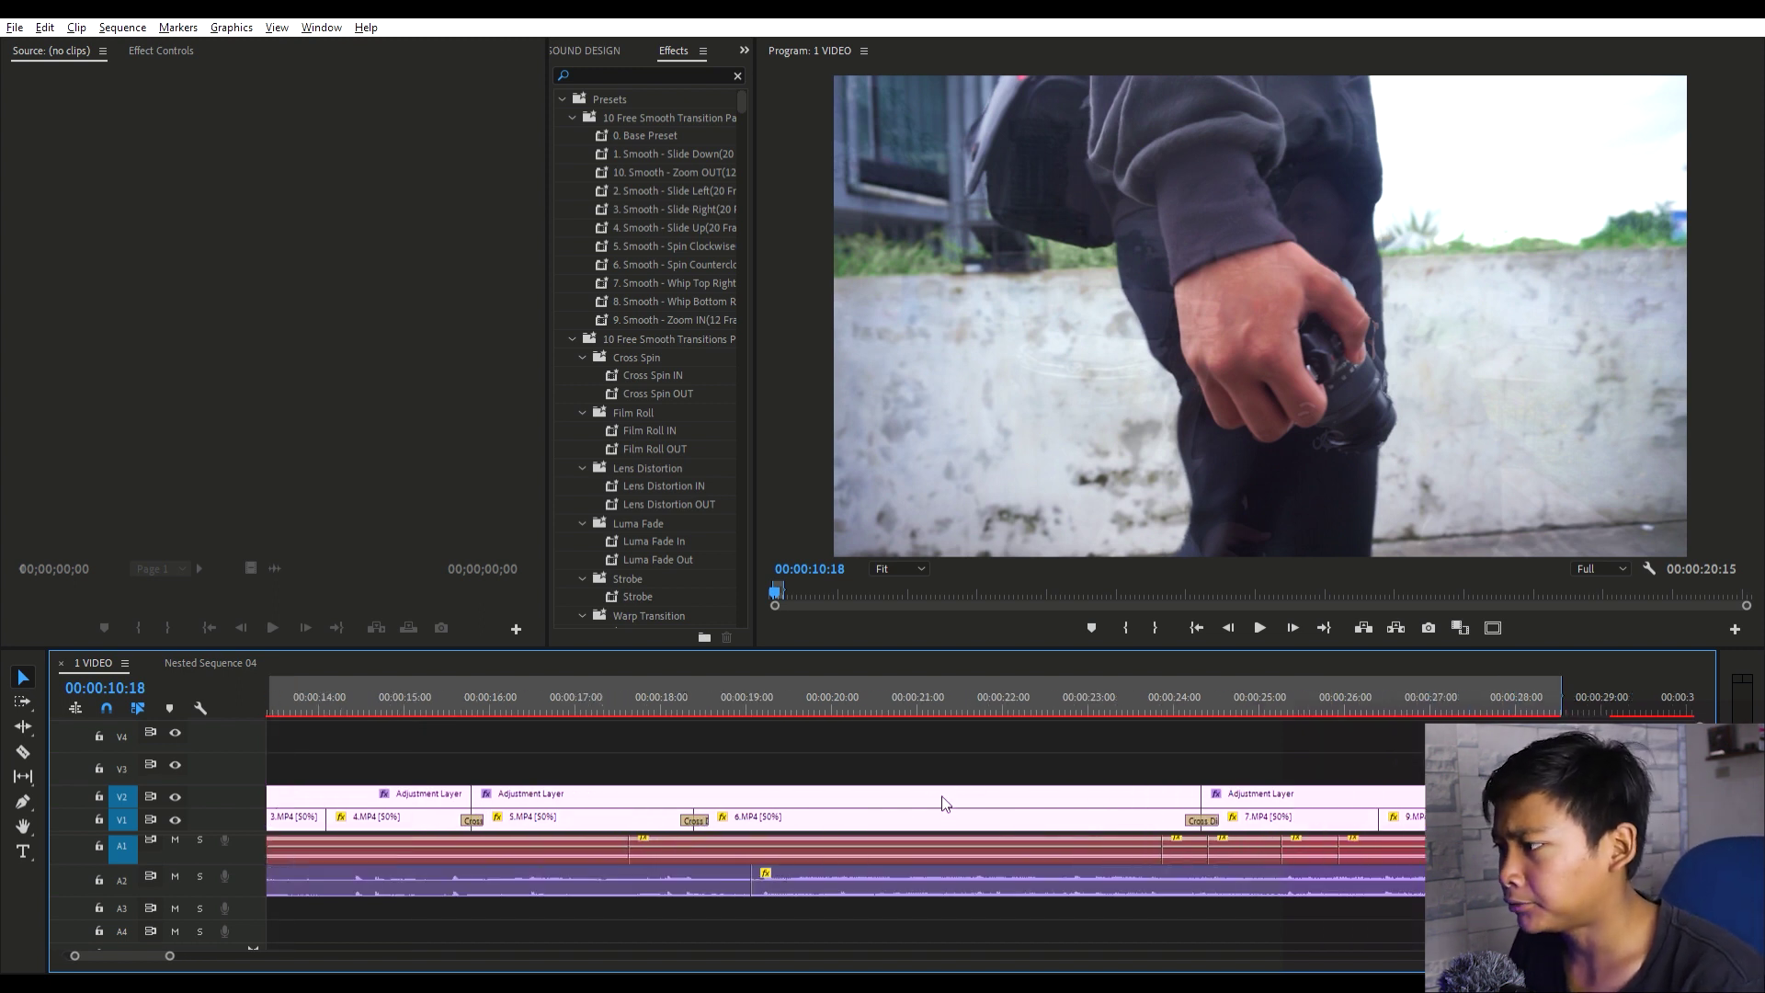
pyautogui.scroll(-4, 704, 737)
pyautogui.click(708, 757)
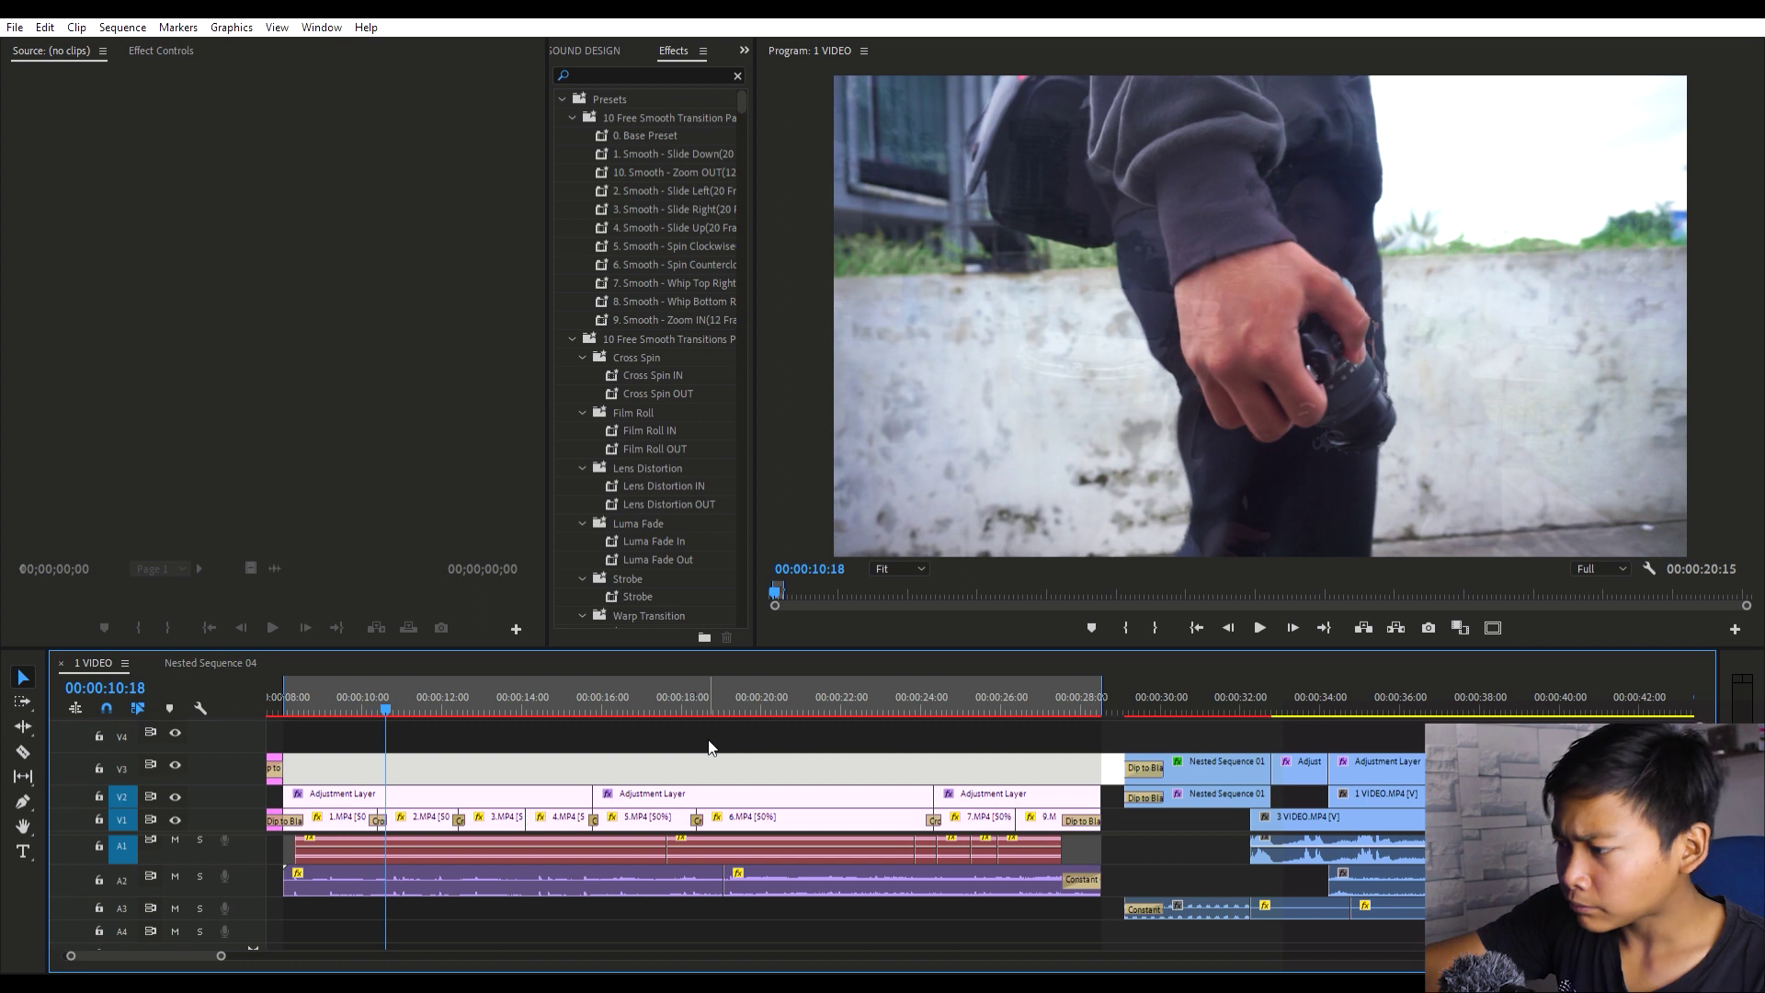
# Play the montage with its sound from 00:00:10:18 to 00:00:11:22
pyautogui.scroll(2, 709, 741)
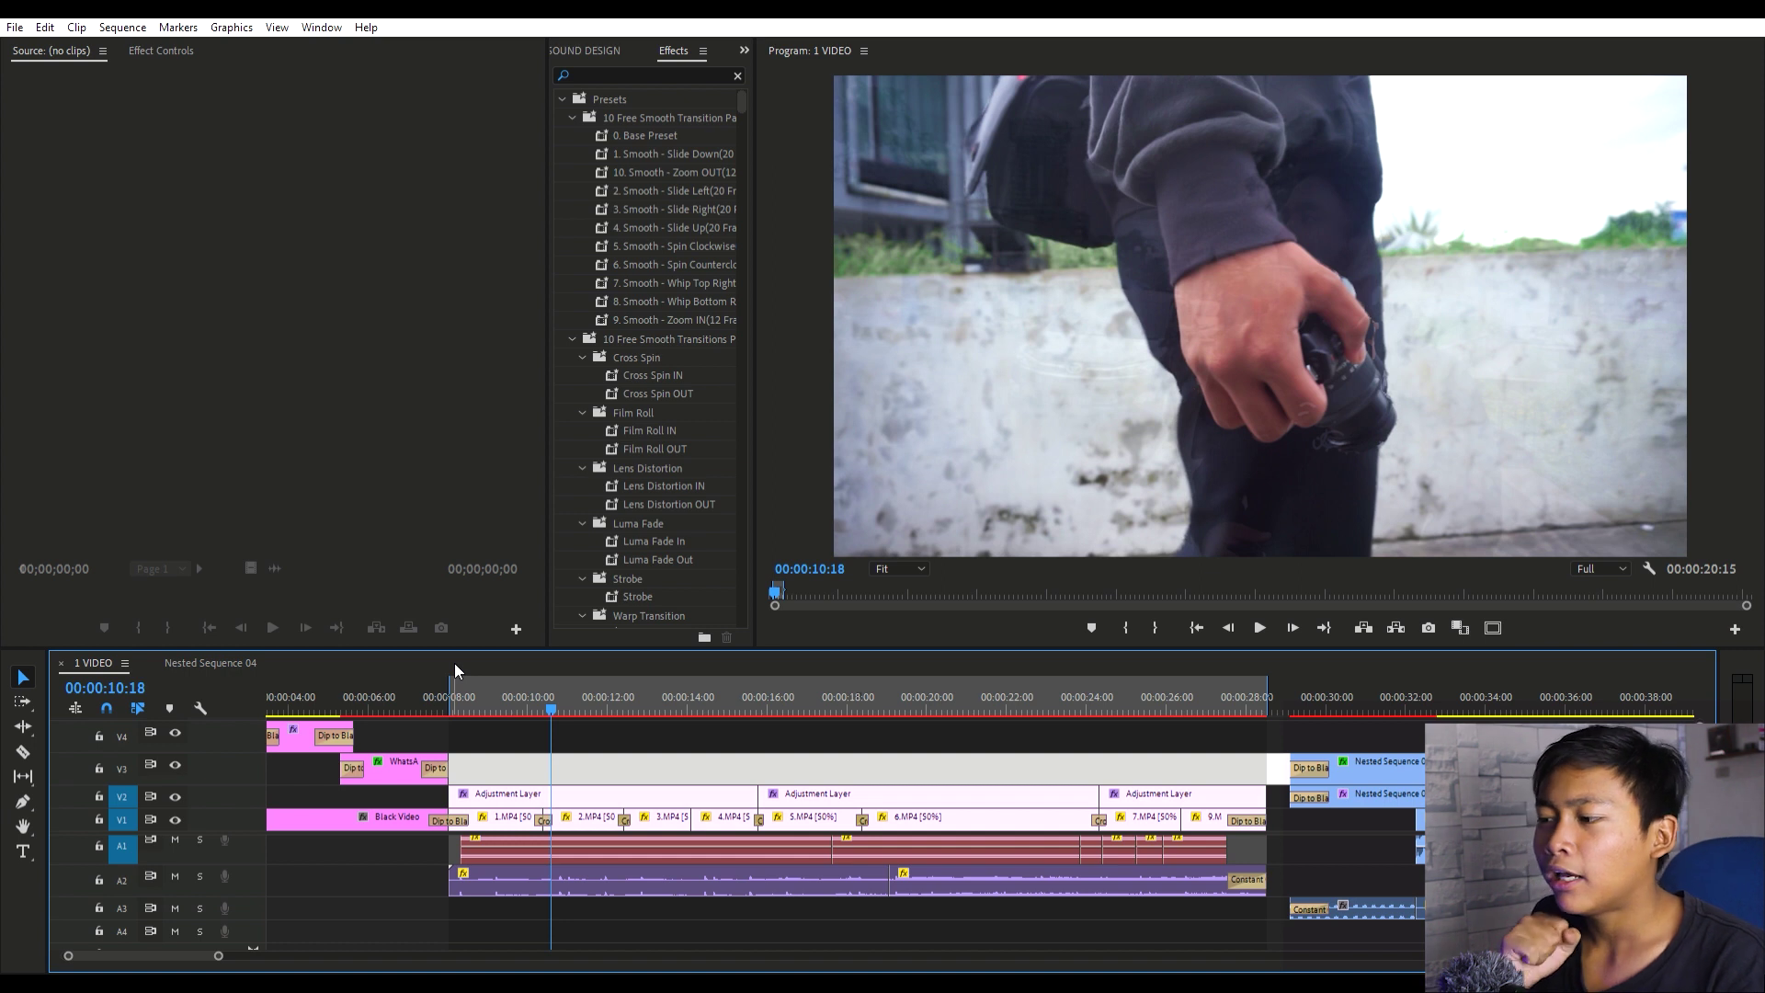
pyautogui.press('space')
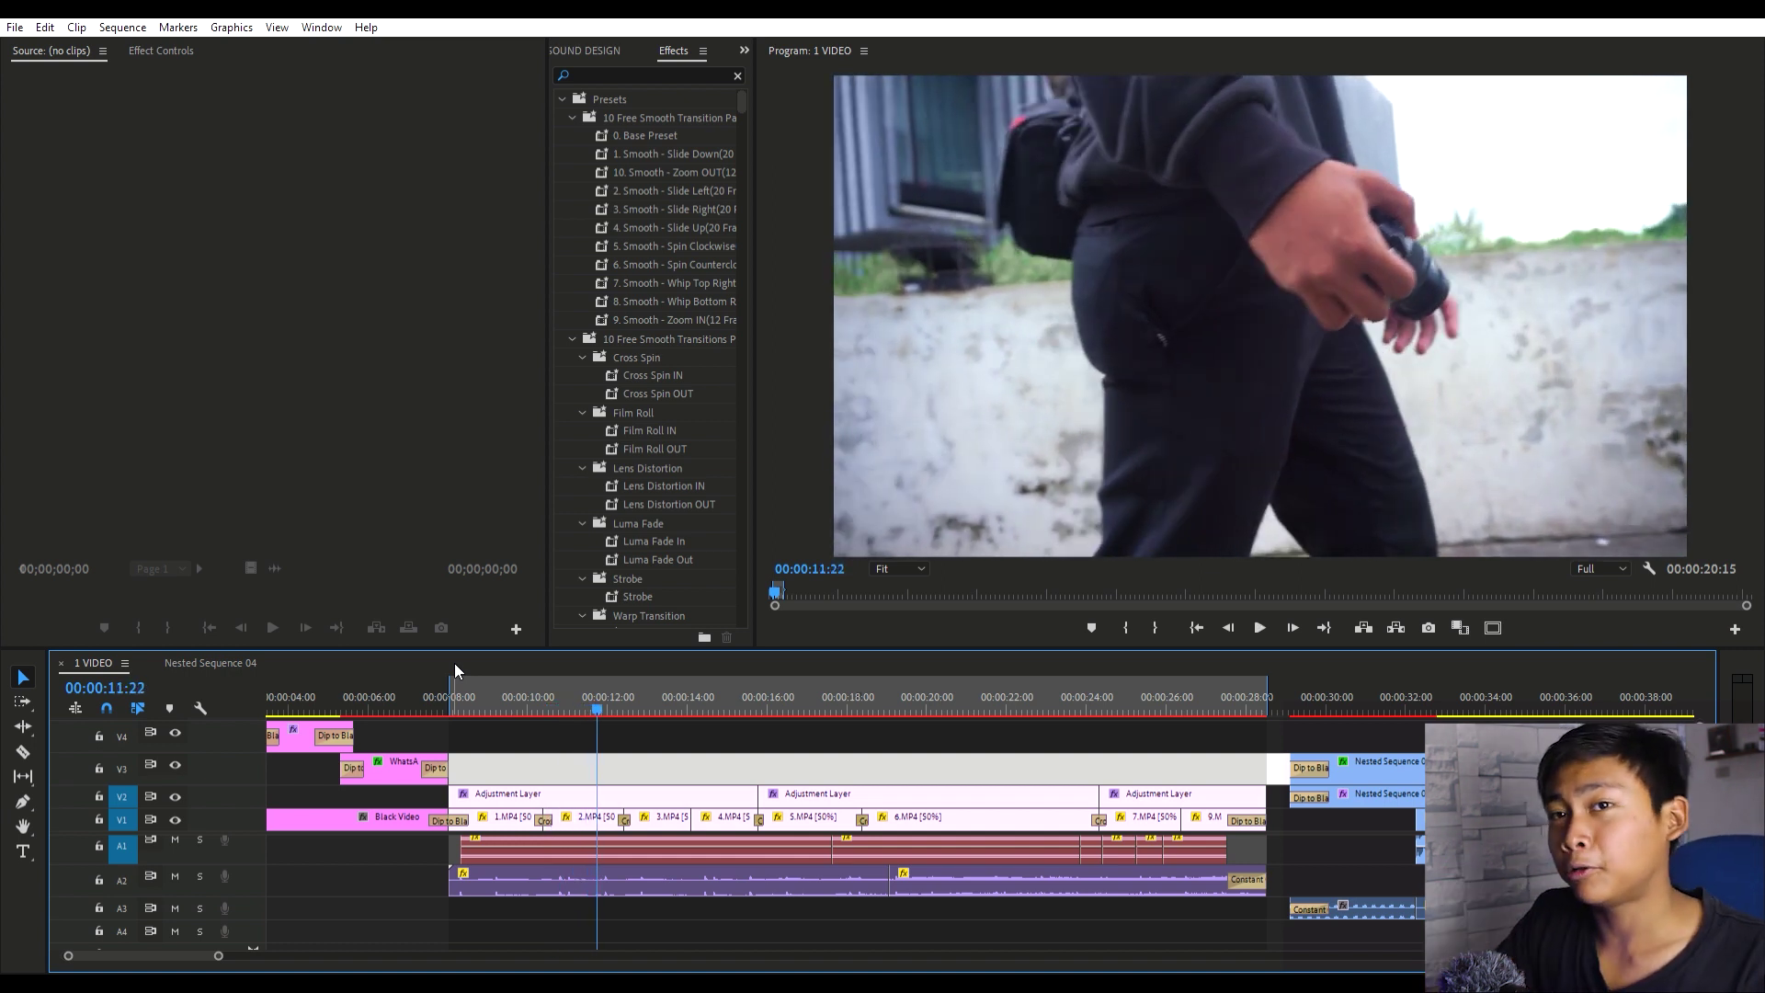
pyautogui.scroll(-2, 597, 824)
pyautogui.scroll(3, 539, 907)
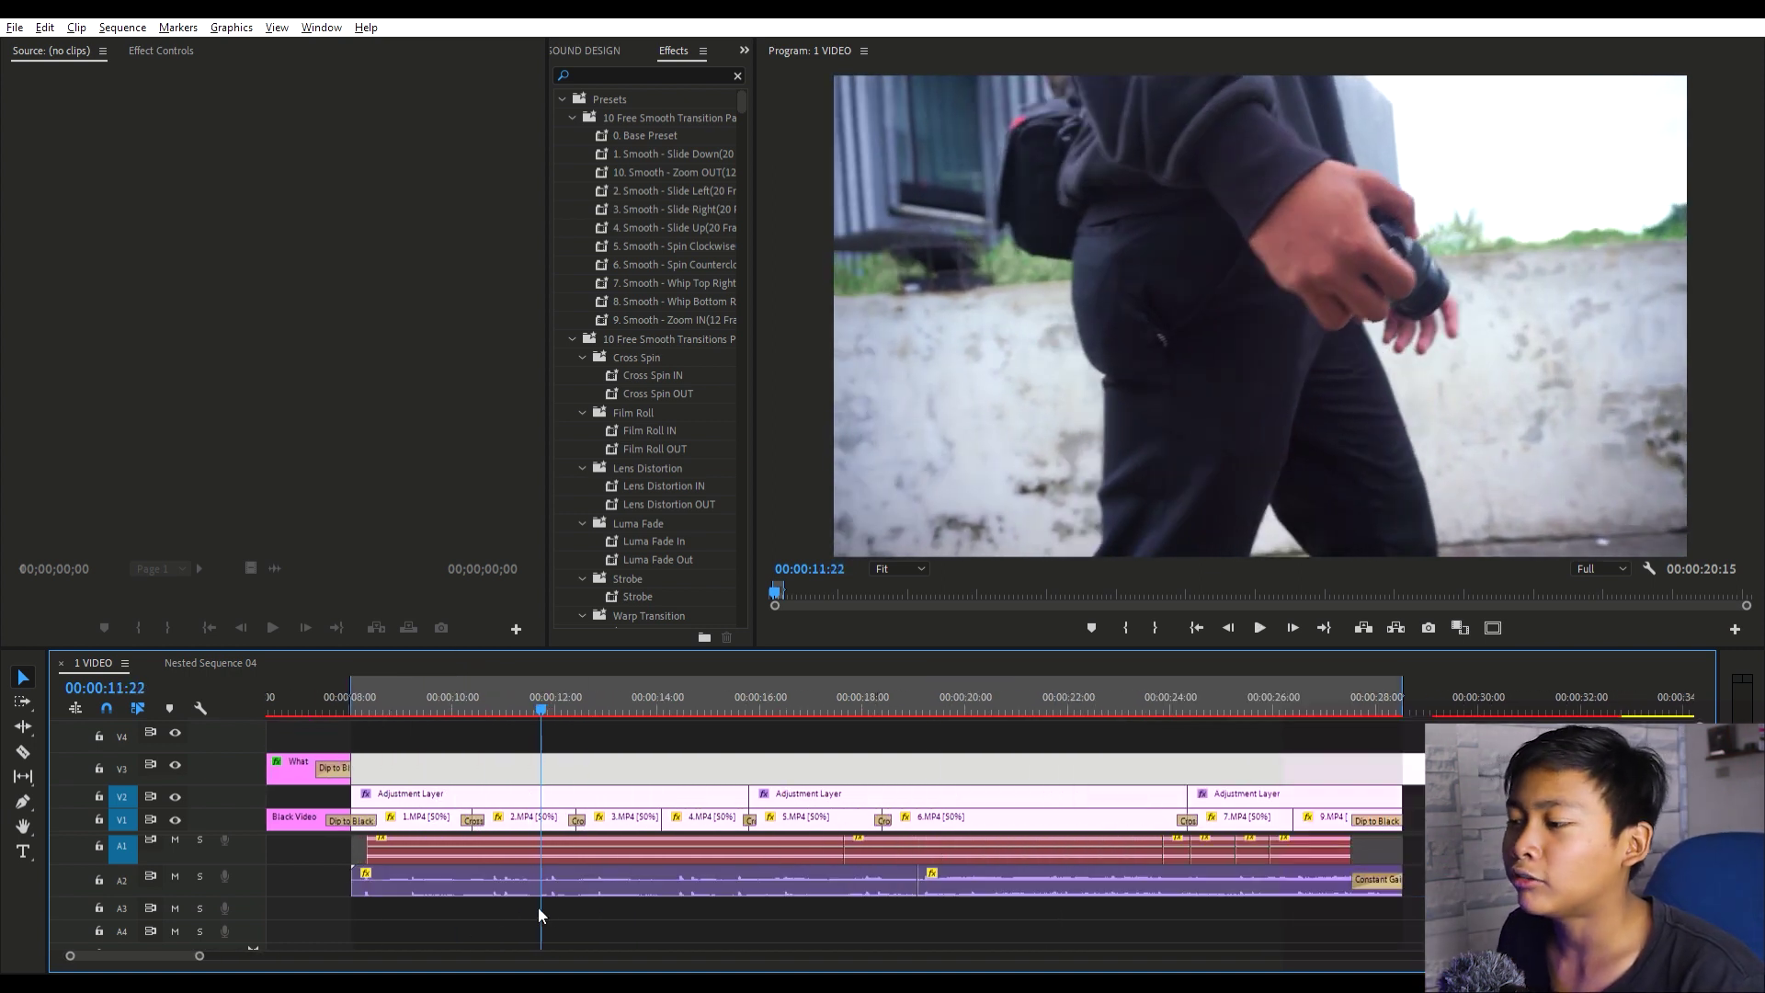
# Open the first A2 montage audio clip, Ticker.mp3, in the Source monitor to inspect its waveform, and clear the selection
pyautogui.click(802, 869)
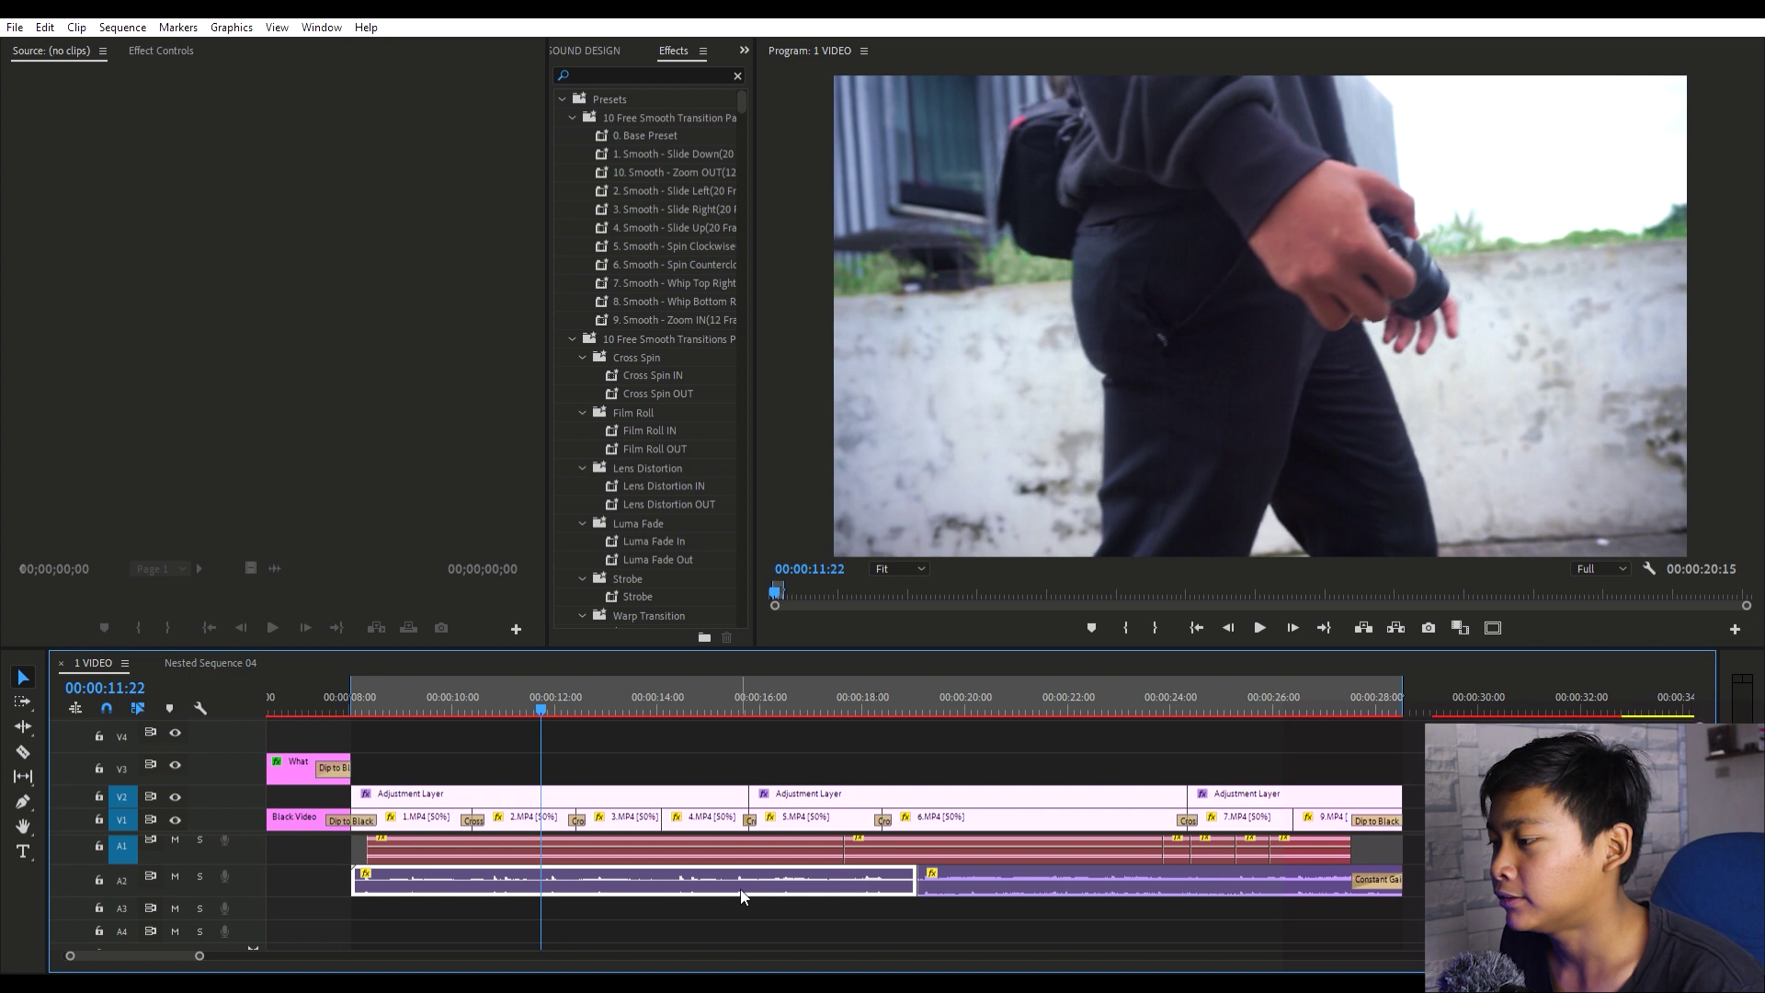
pyautogui.doubleClick(739, 862)
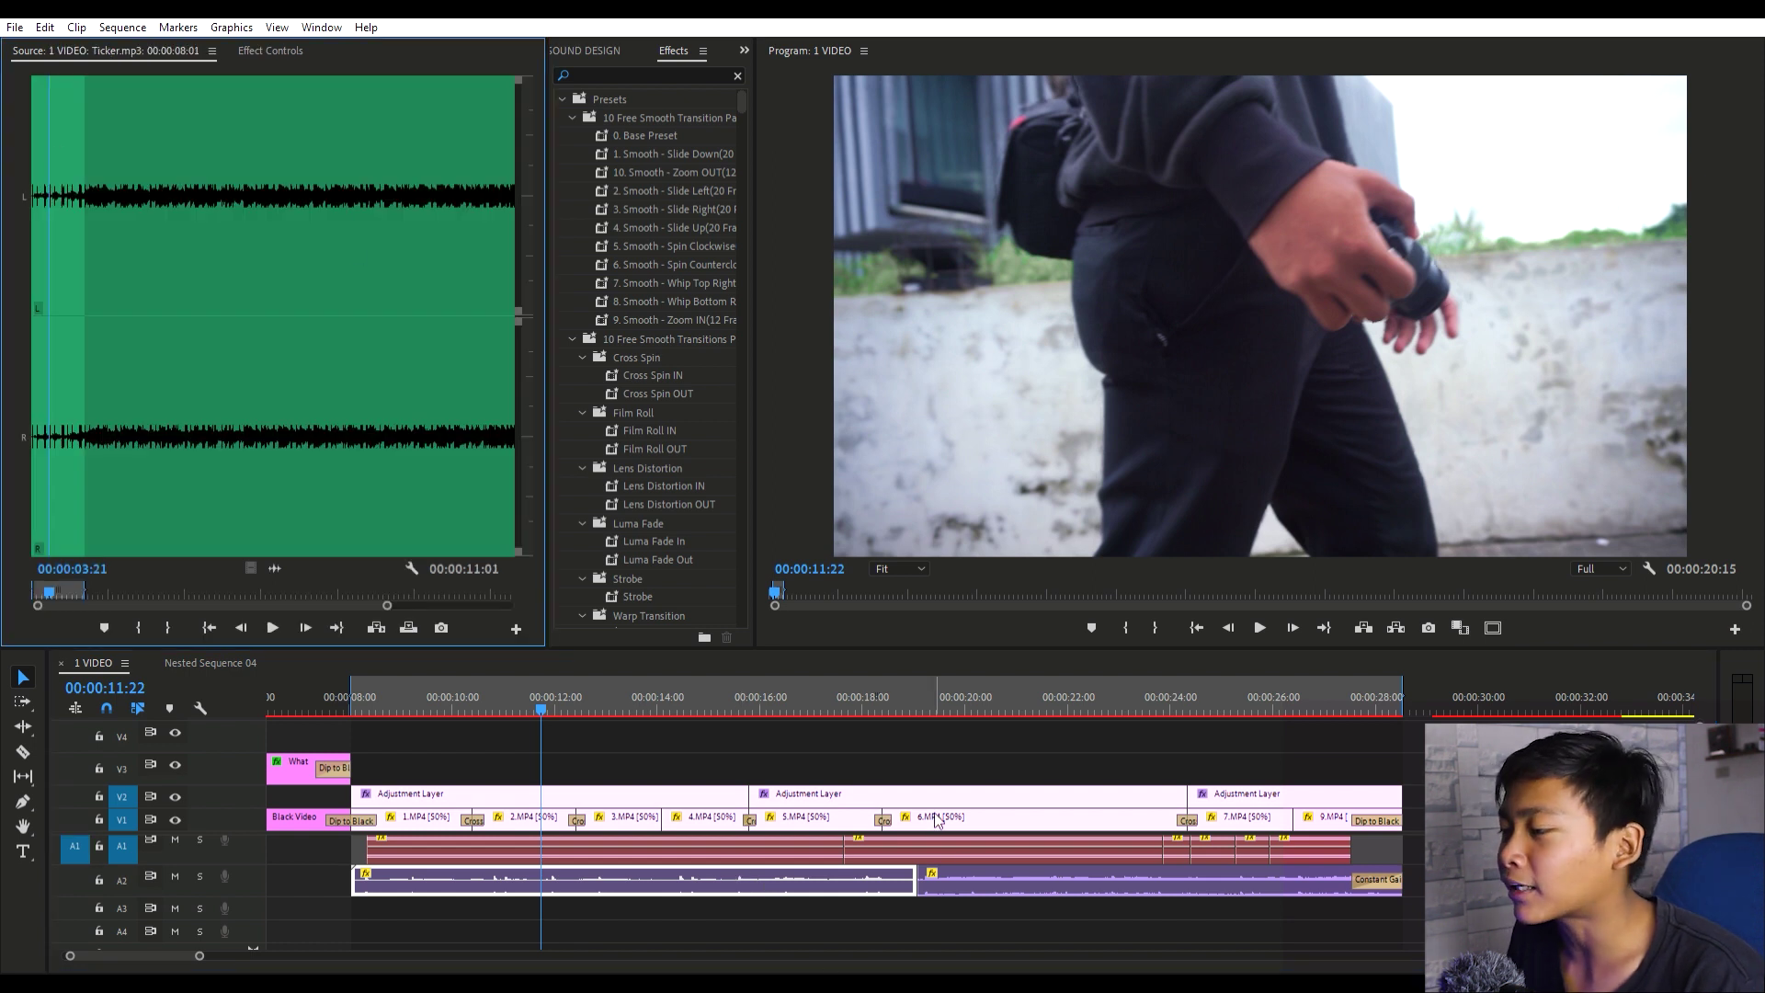
pyautogui.click(799, 755)
pyautogui.click(611, 761)
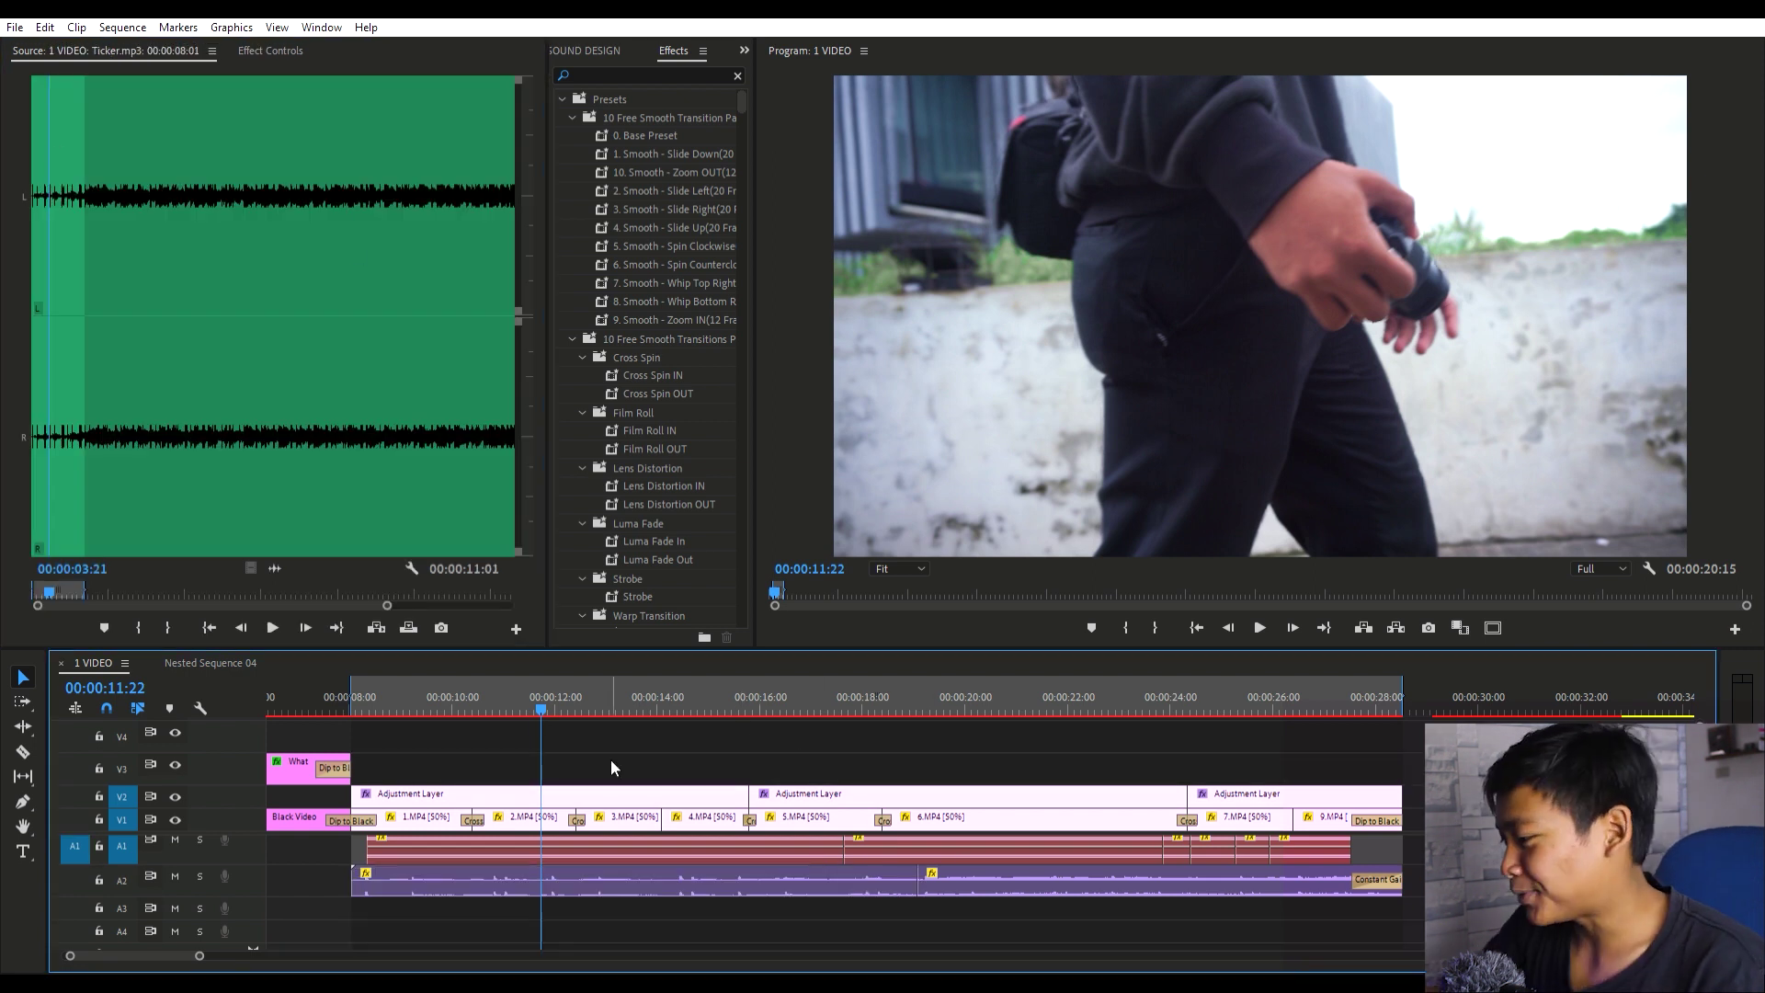
# Play the montage briefly to 00:00:12:08, and return the playhead to 00:00:09:17 in clip 1.MP4
pyautogui.press('space')
pyautogui.scroll(-2, 625, 795)
pyautogui.press('space')
pyautogui.scroll(1, 550, 800)
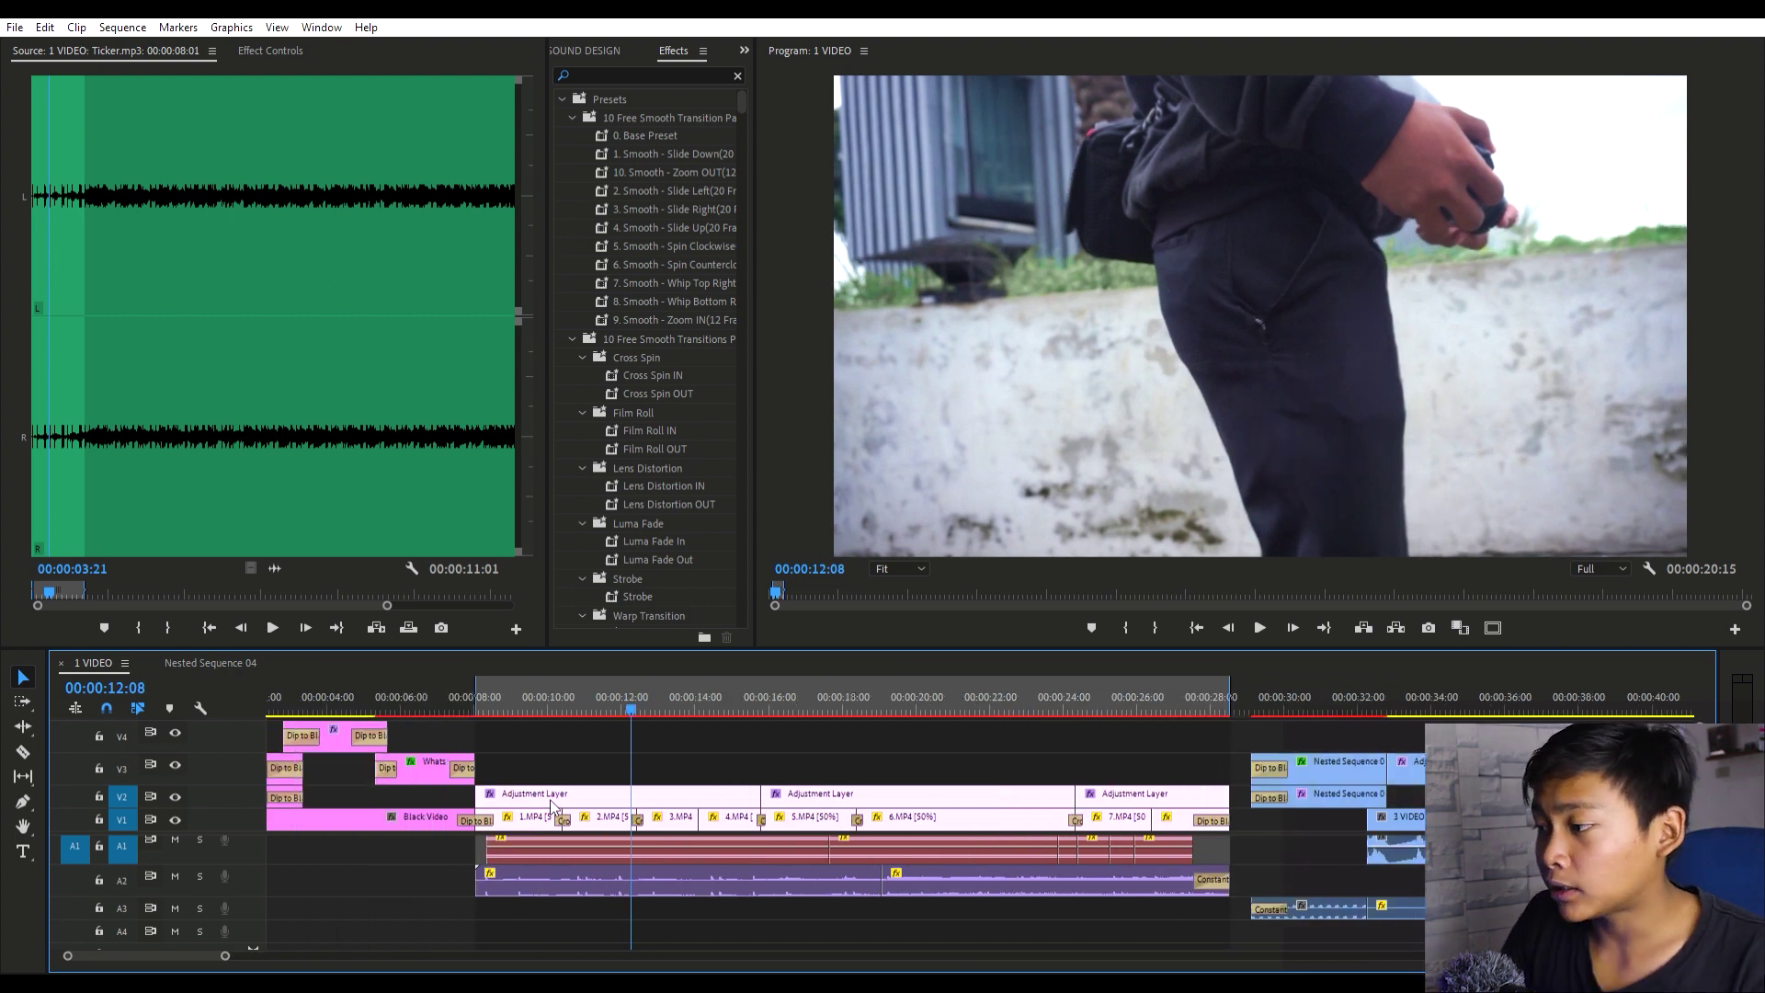
pyautogui.click(533, 708)
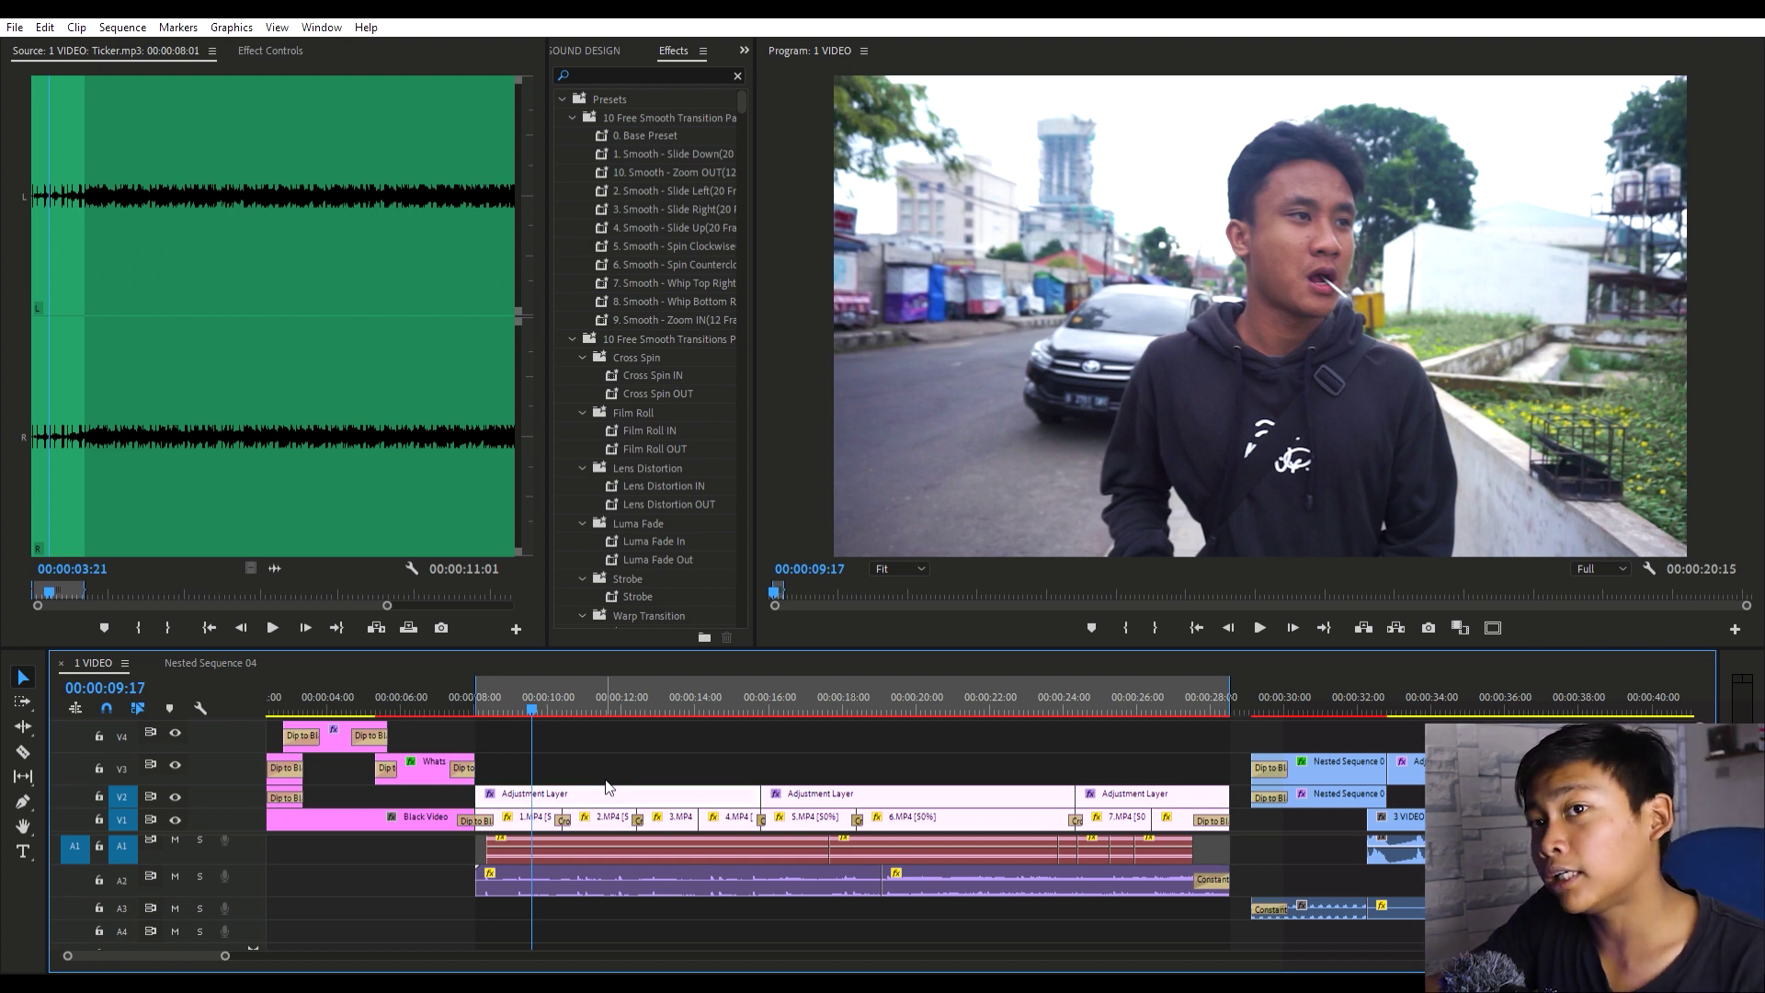
# Examine the complete 1 VIDEO timeline with all its color-coded scene sections
pyautogui.press('-')
pyautogui.press('-')
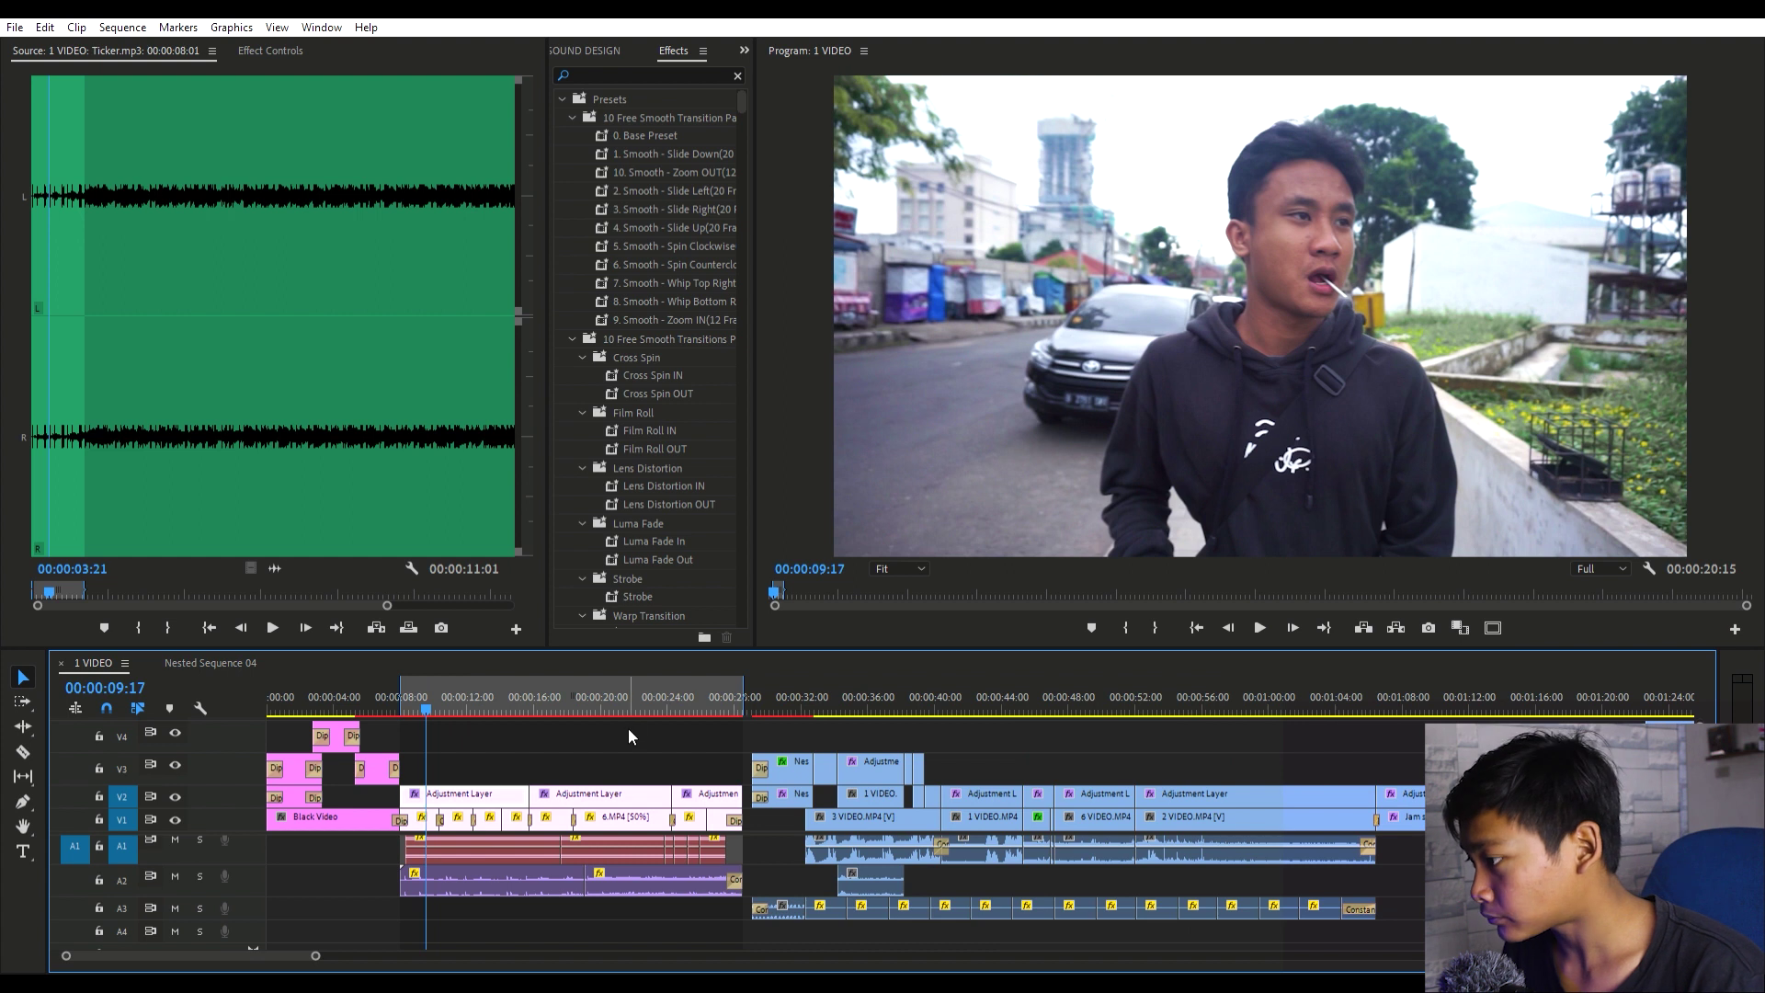
pyautogui.click(629, 730)
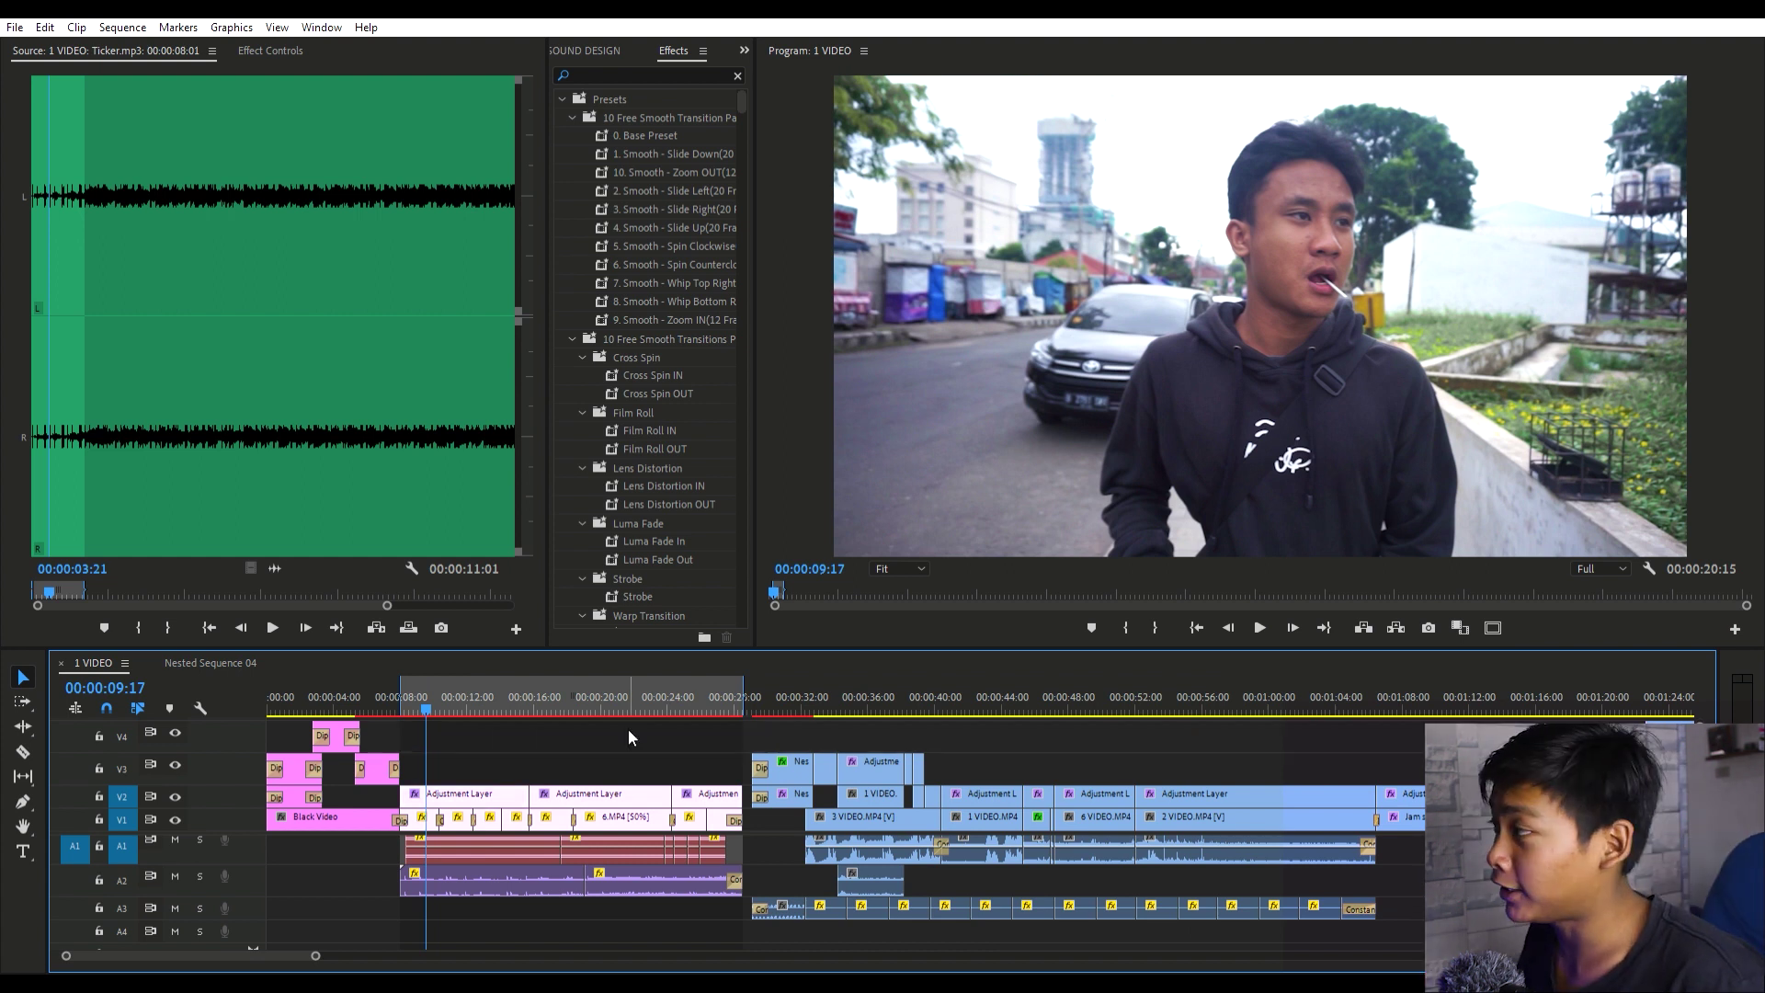
pyautogui.press('-')
pyautogui.press('-')
pyautogui.press('-')
pyautogui.press('-')
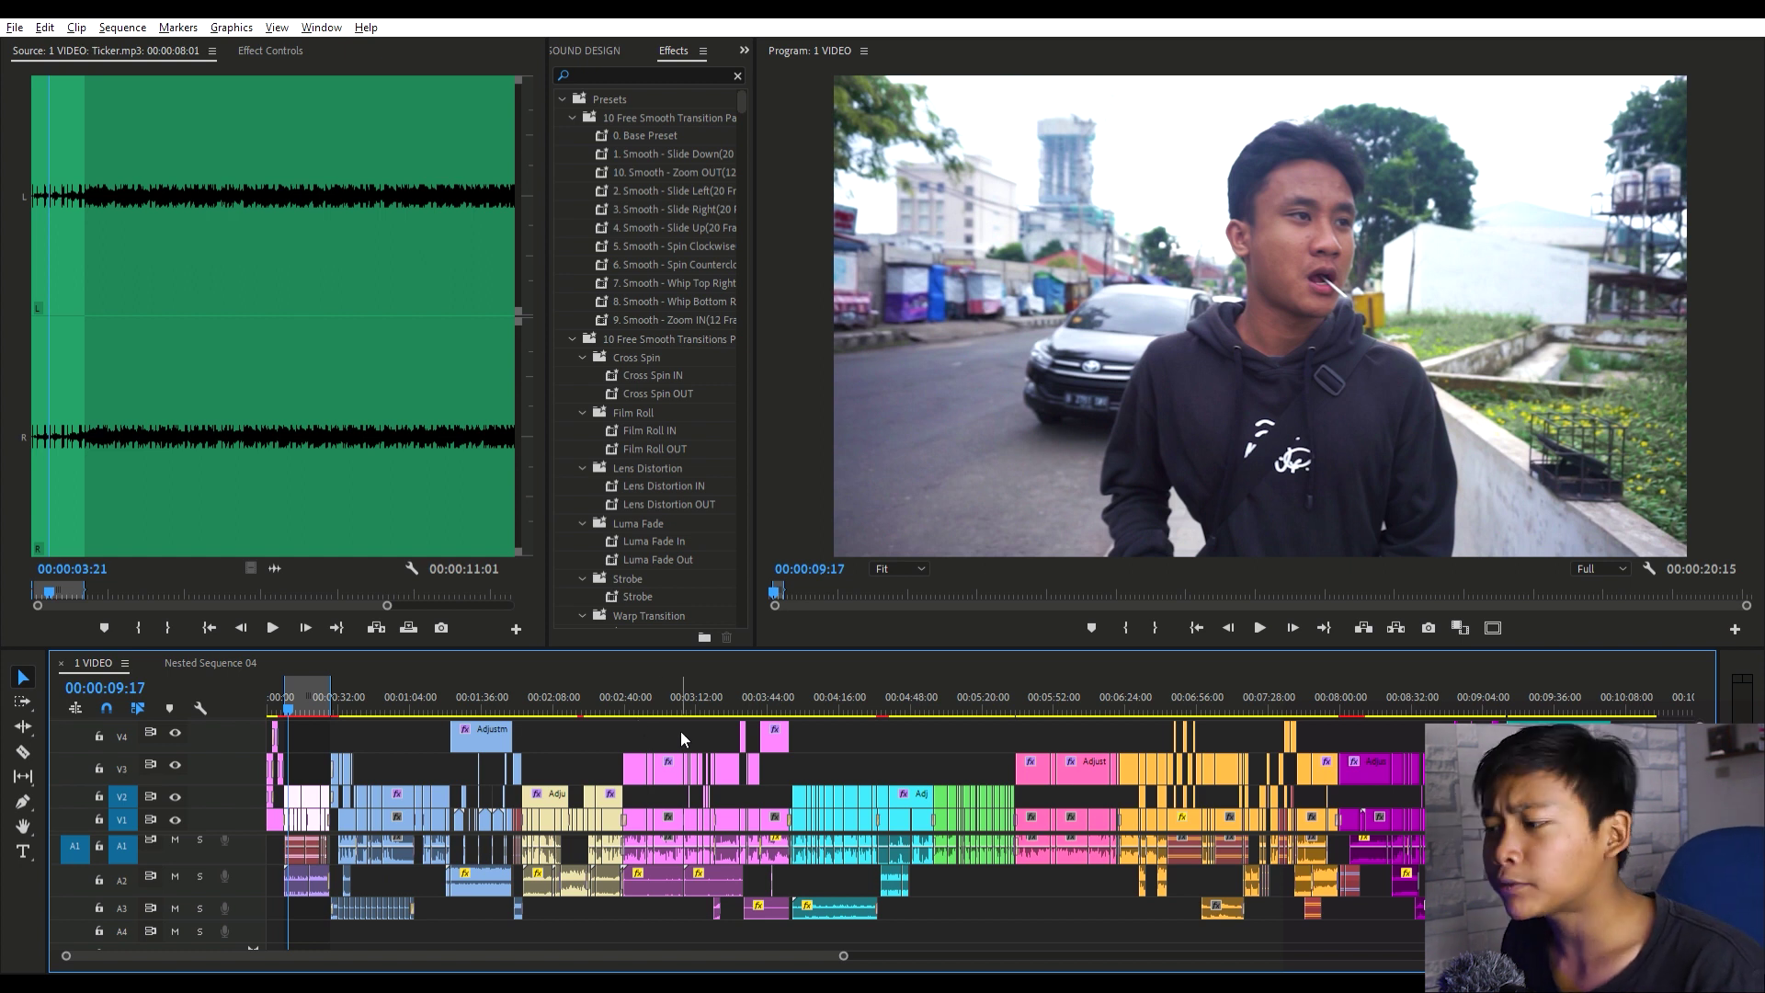
# Place the playhead at 00:00:29:09, where the blue section following the montage begins
pyautogui.press('=')
pyautogui.press('=')
pyautogui.press('=')
pyautogui.press('=')
pyautogui.press('=')
pyautogui.click(555, 687)
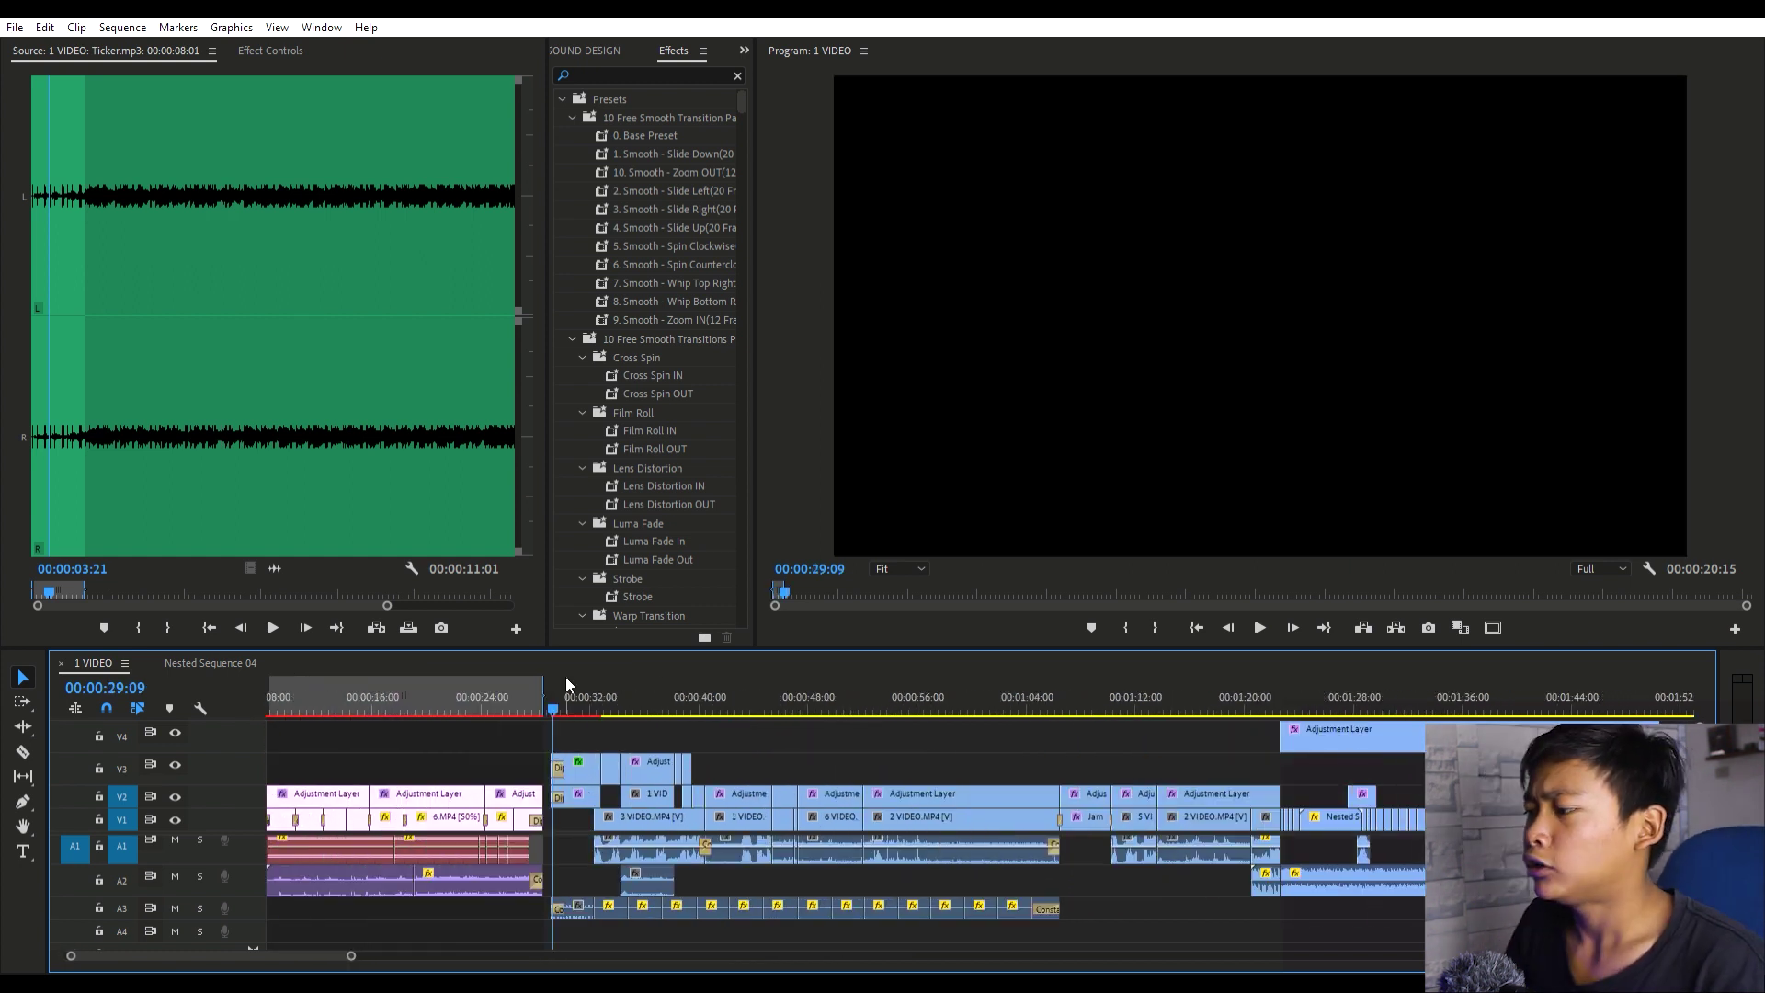